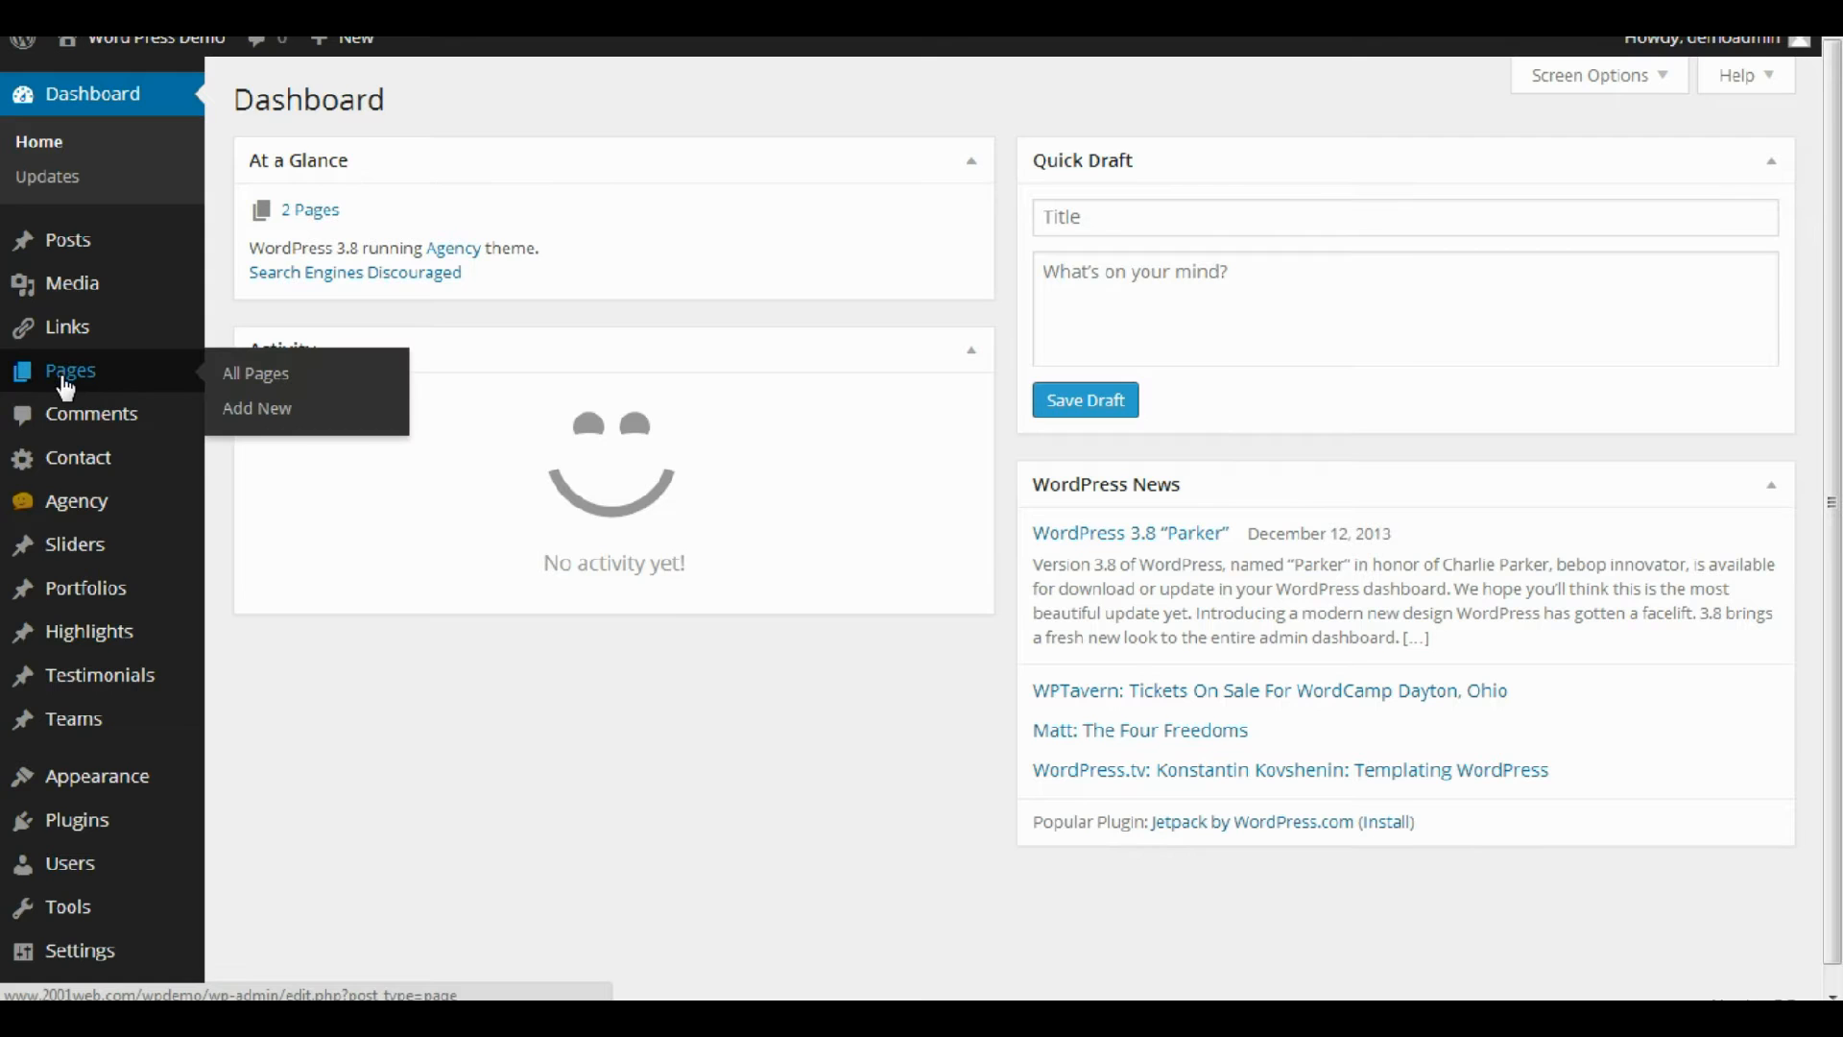
Open the existing Home page for full editing from the list of site pages.
{"action": "left_click", "coordinate": [65, 388]}
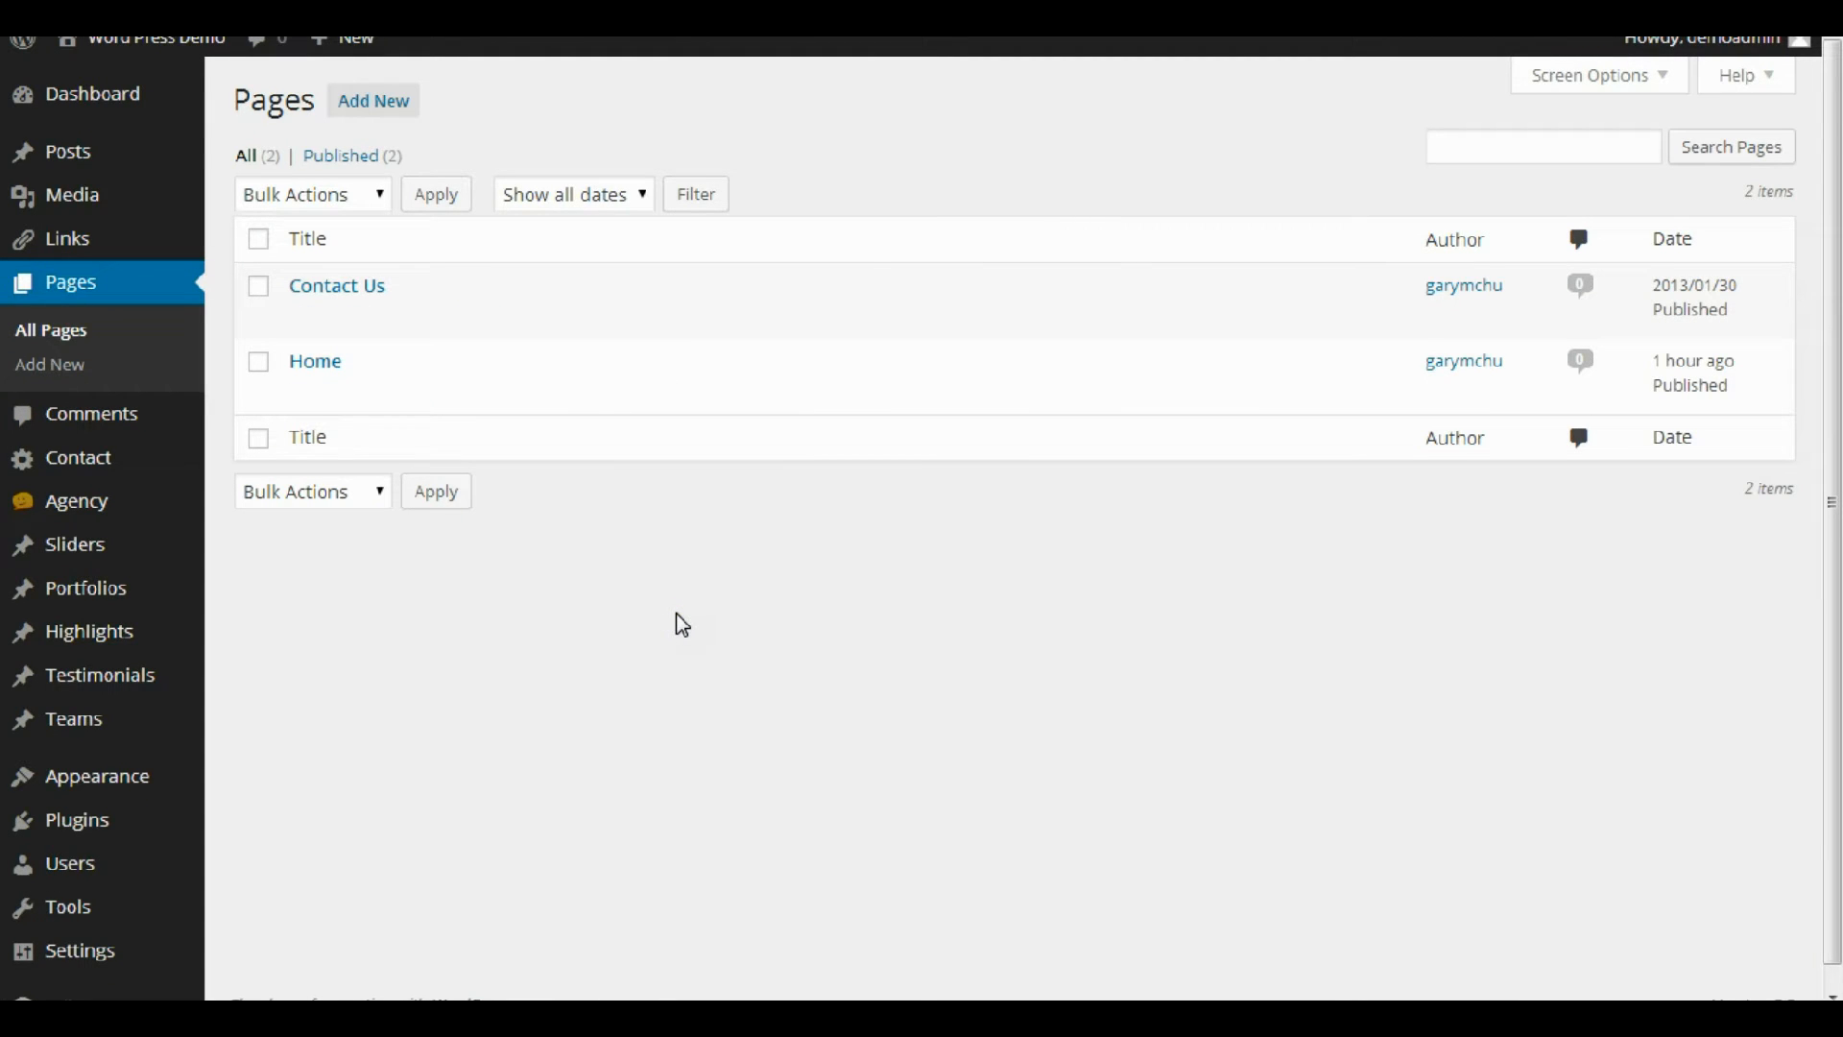
{"action": "left_click", "coordinate": [759, 665]}
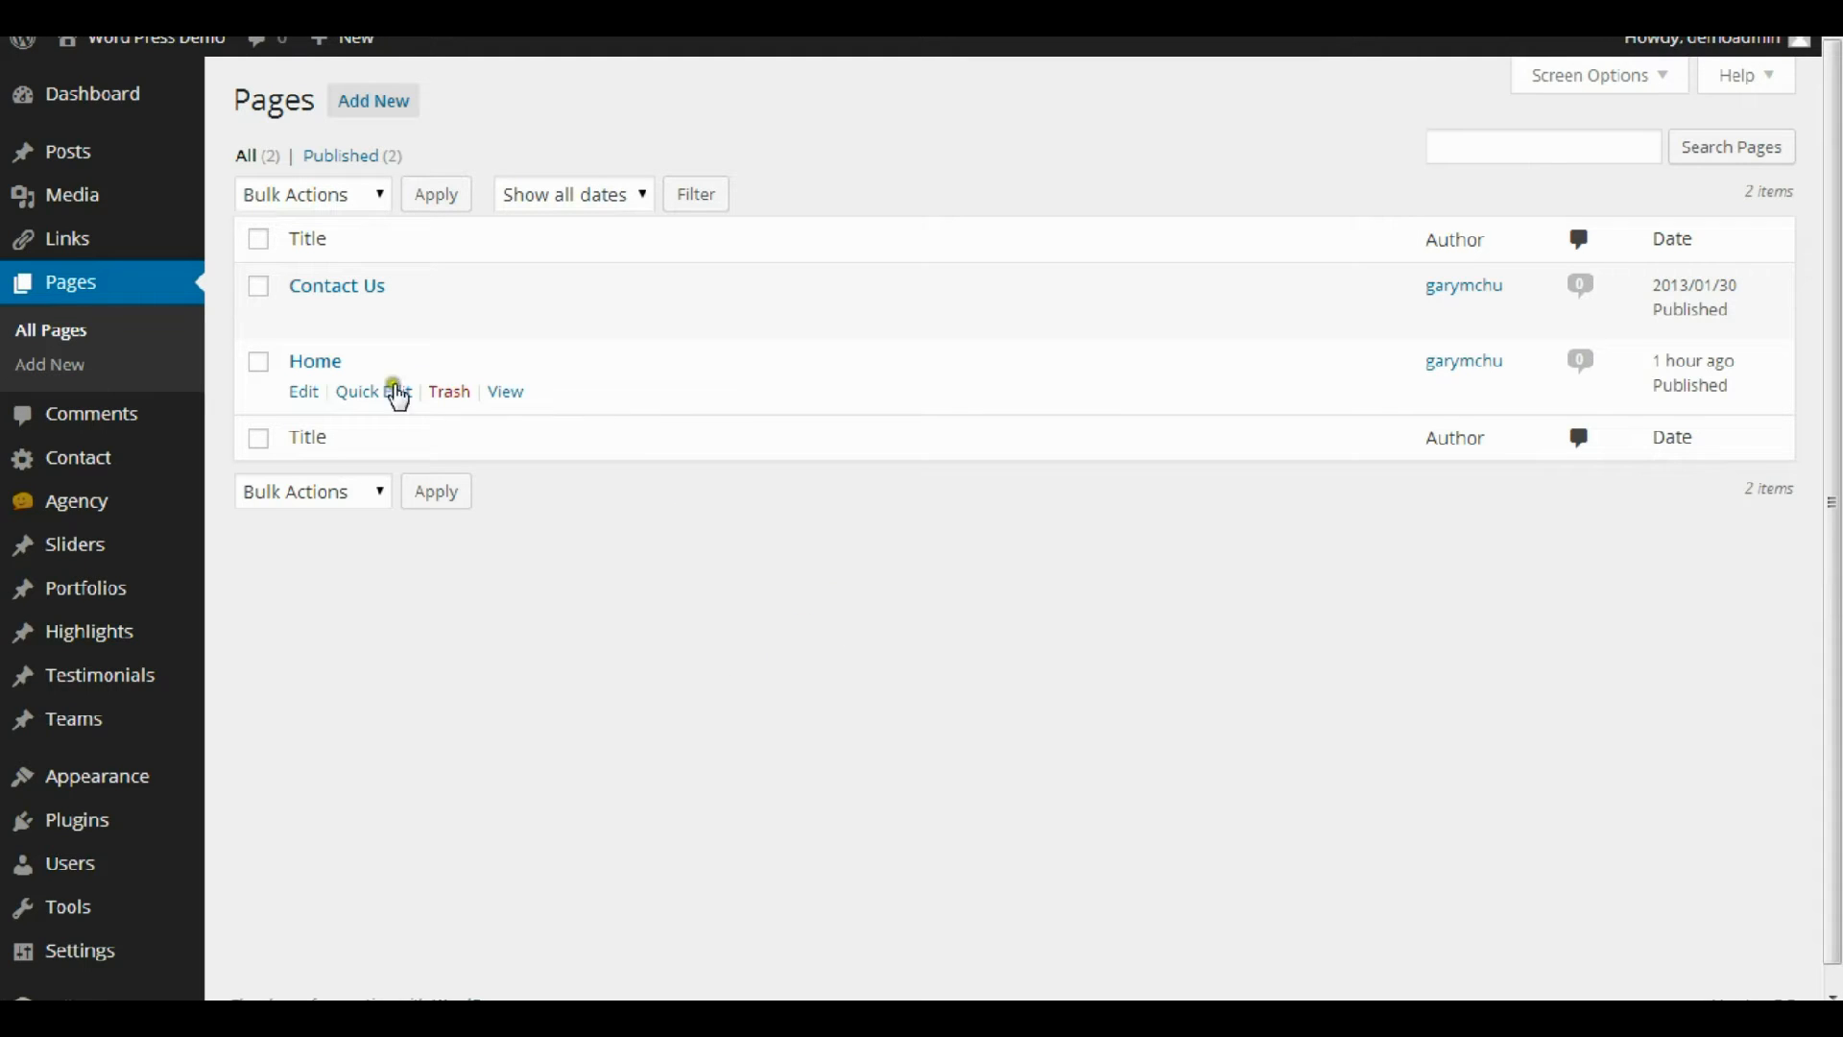
{"action": "left_click", "coordinate": [303, 394]}
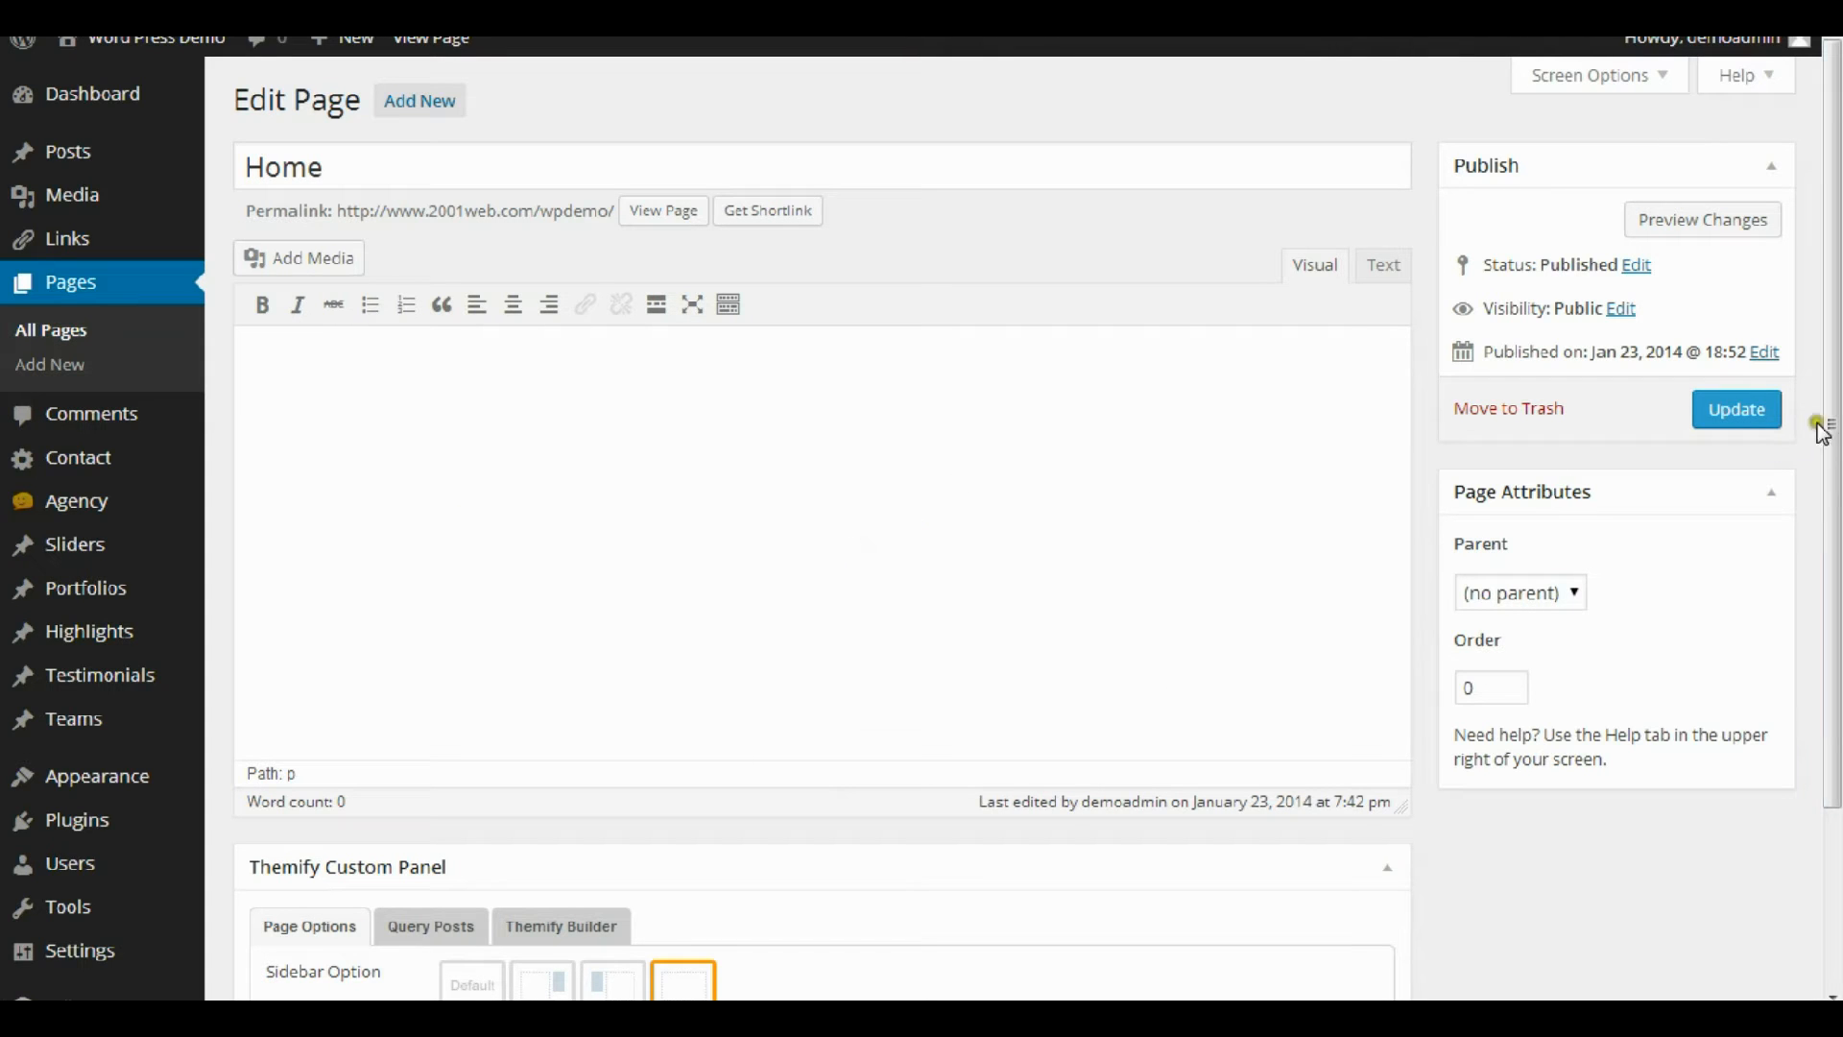
Switch the Home page's sidebar option to Default and back to the layout without a sidebar.
{"action": "left_click_drag", "start_coordinate": [1836, 403], "coordinate": [1836, 585]}
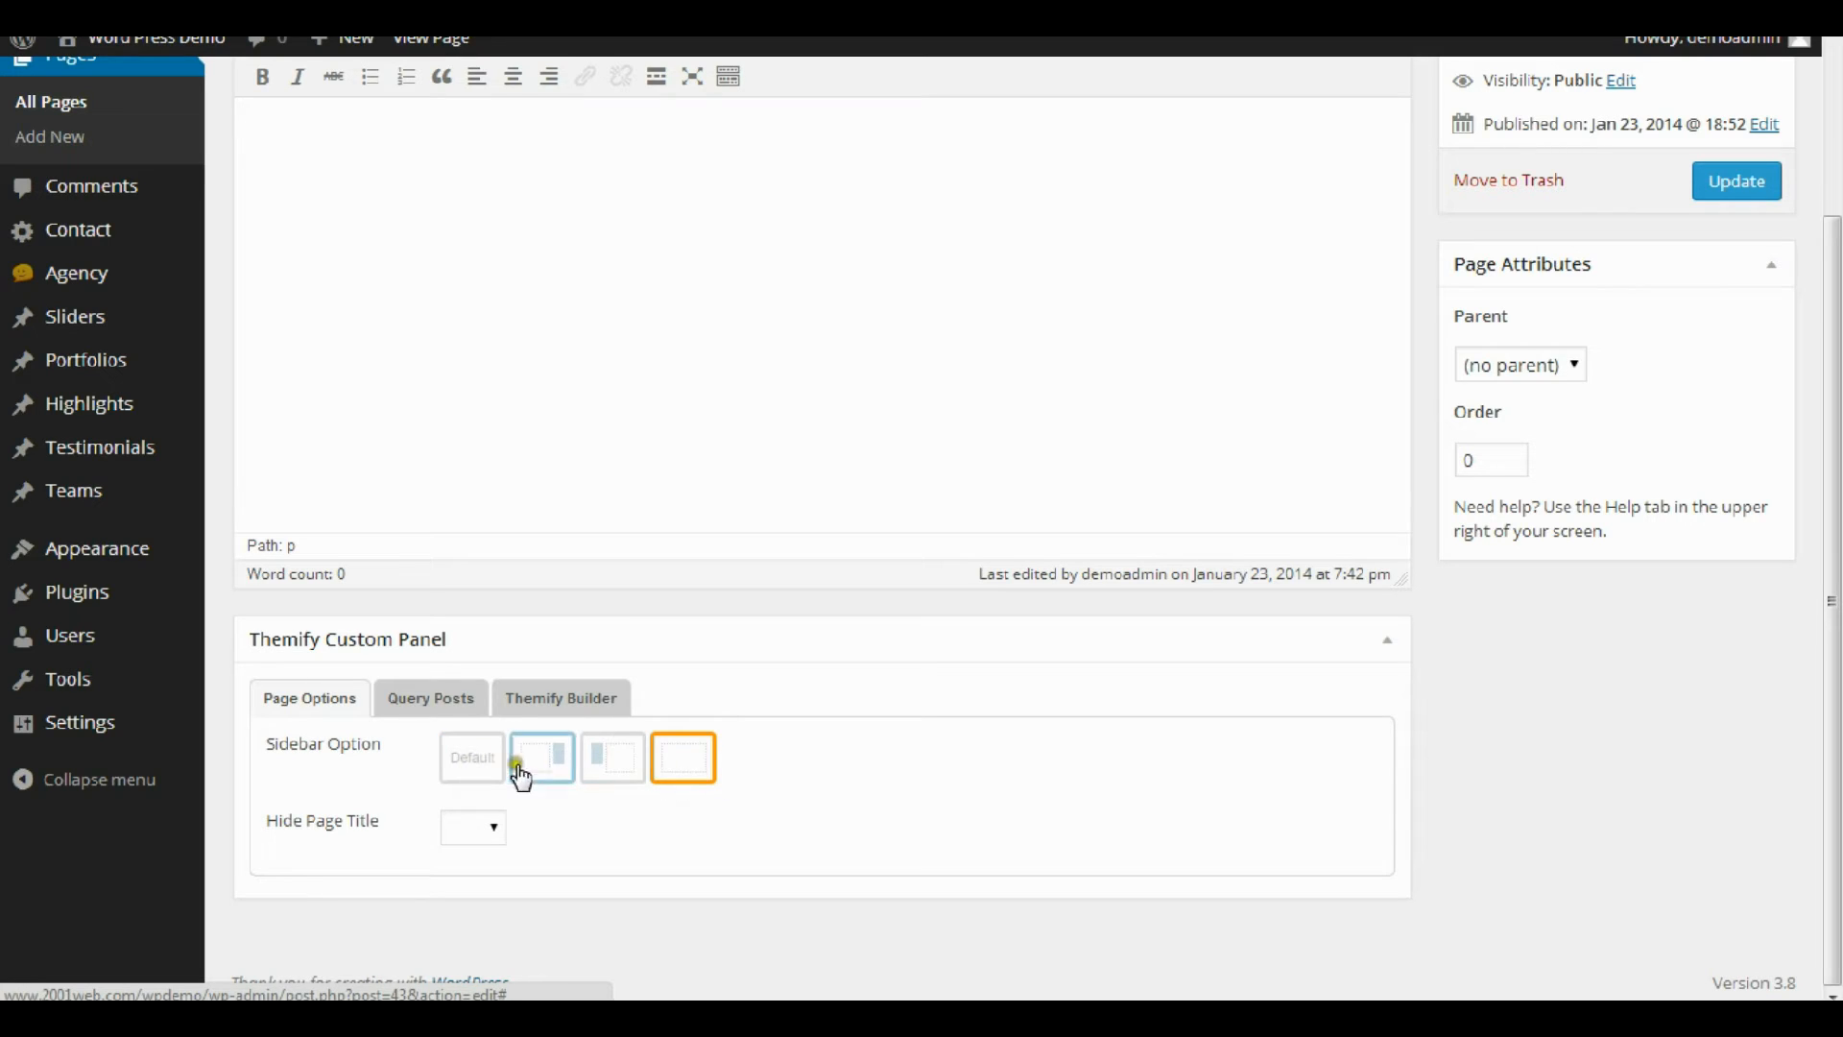
{"action": "left_click", "coordinate": [488, 774]}
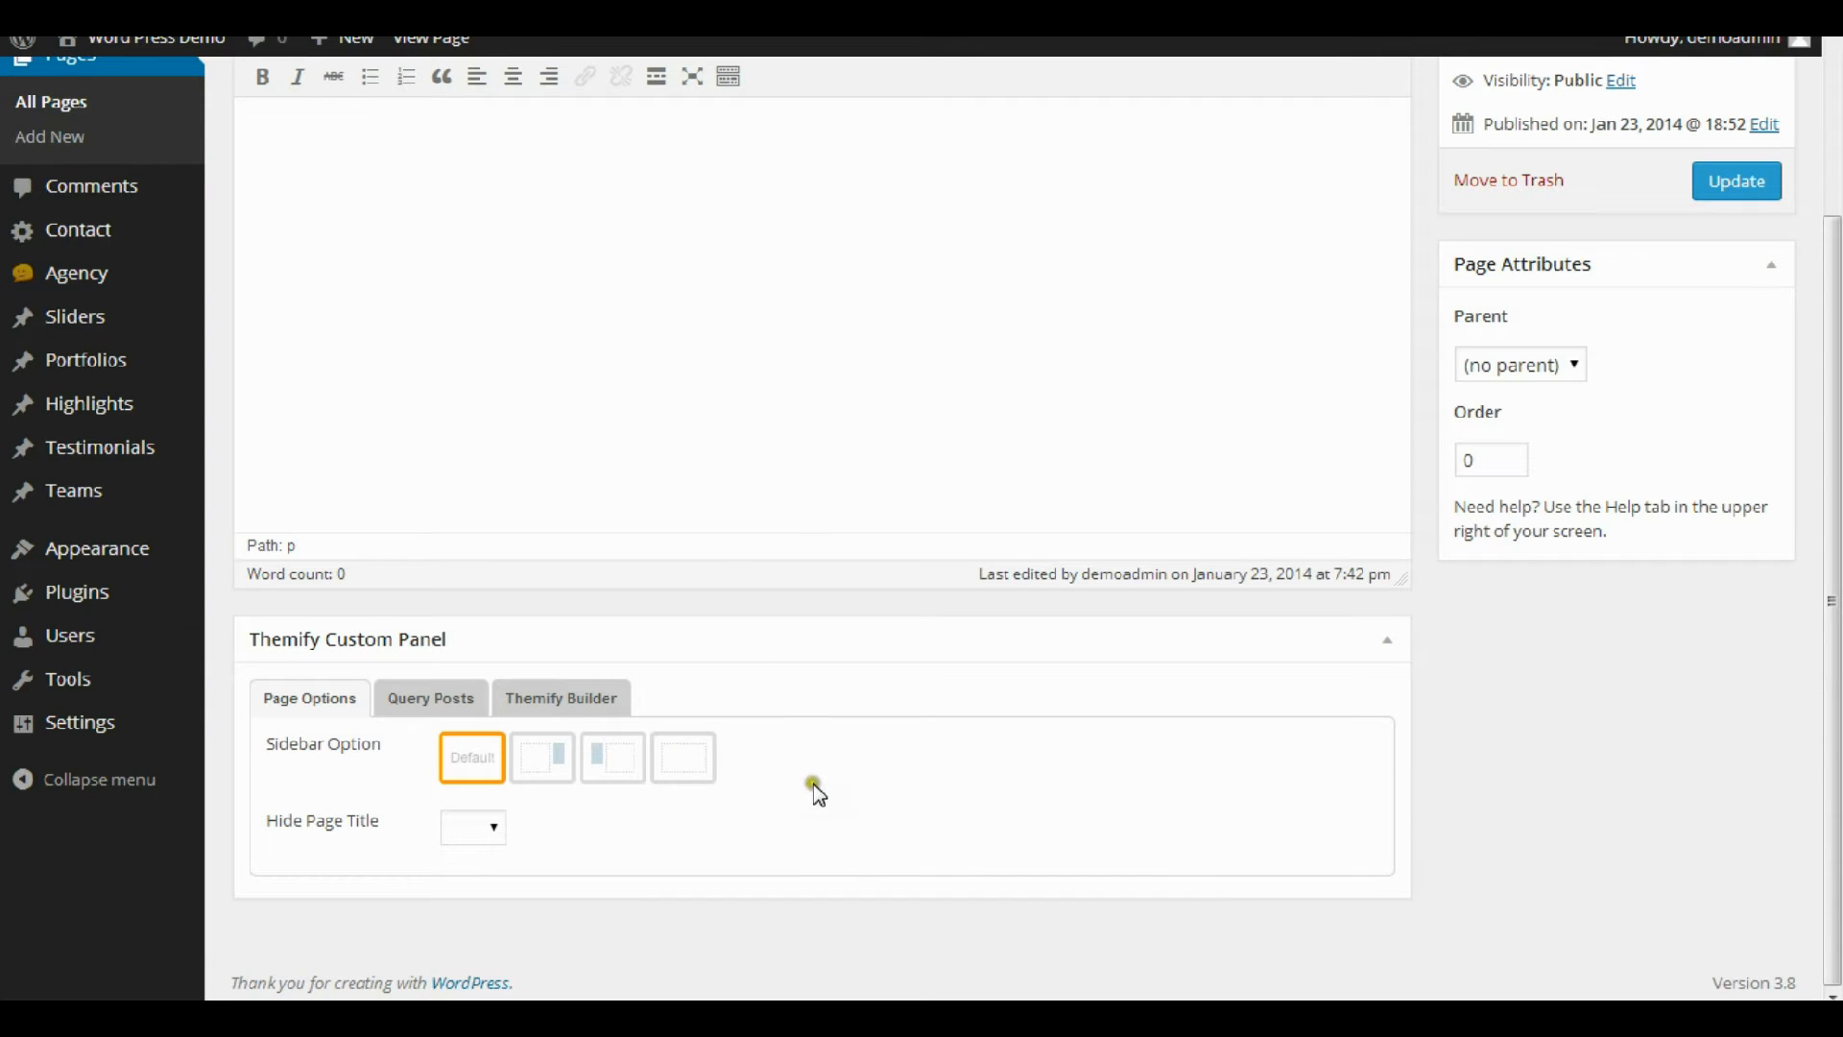
{"action": "left_click", "coordinate": [687, 776]}
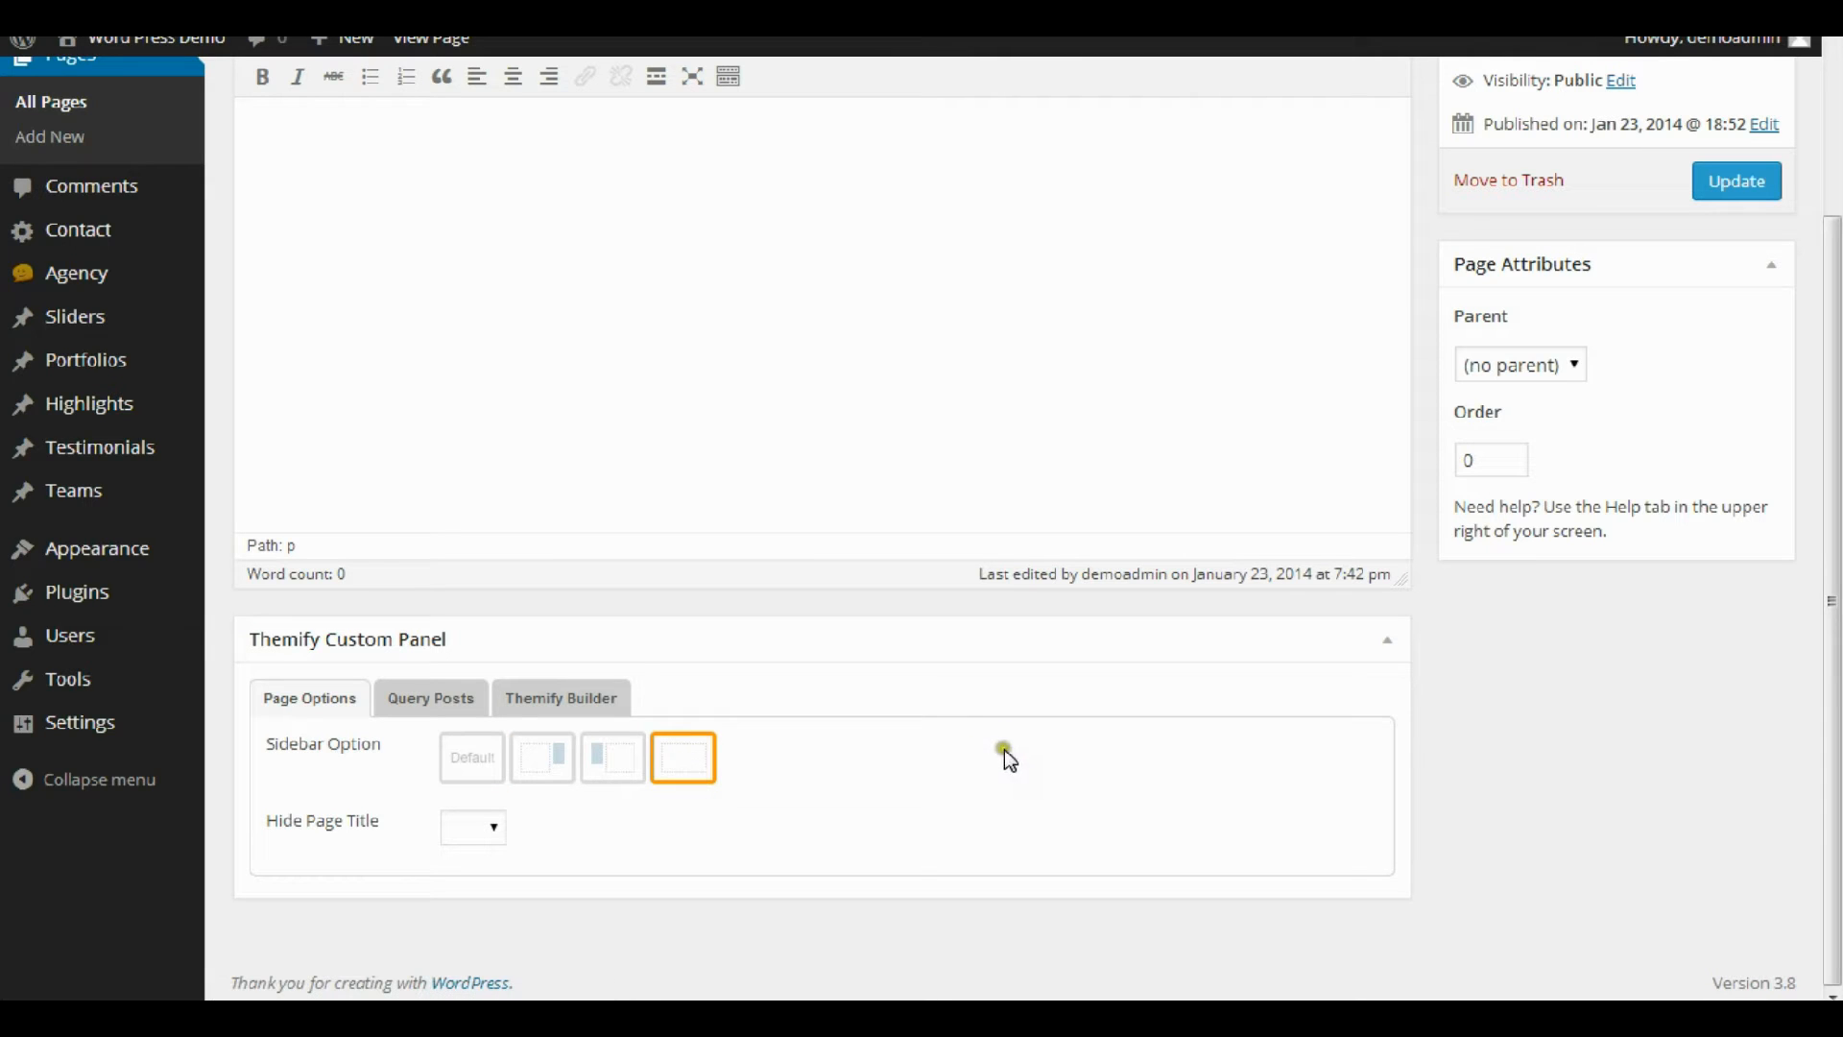
Open the Themify Builder layout area for the Home page.
{"action": "left_click", "coordinate": [565, 702]}
{"action": "left_click_drag", "start_coordinate": [1831, 619], "coordinate": [1756, 522]}
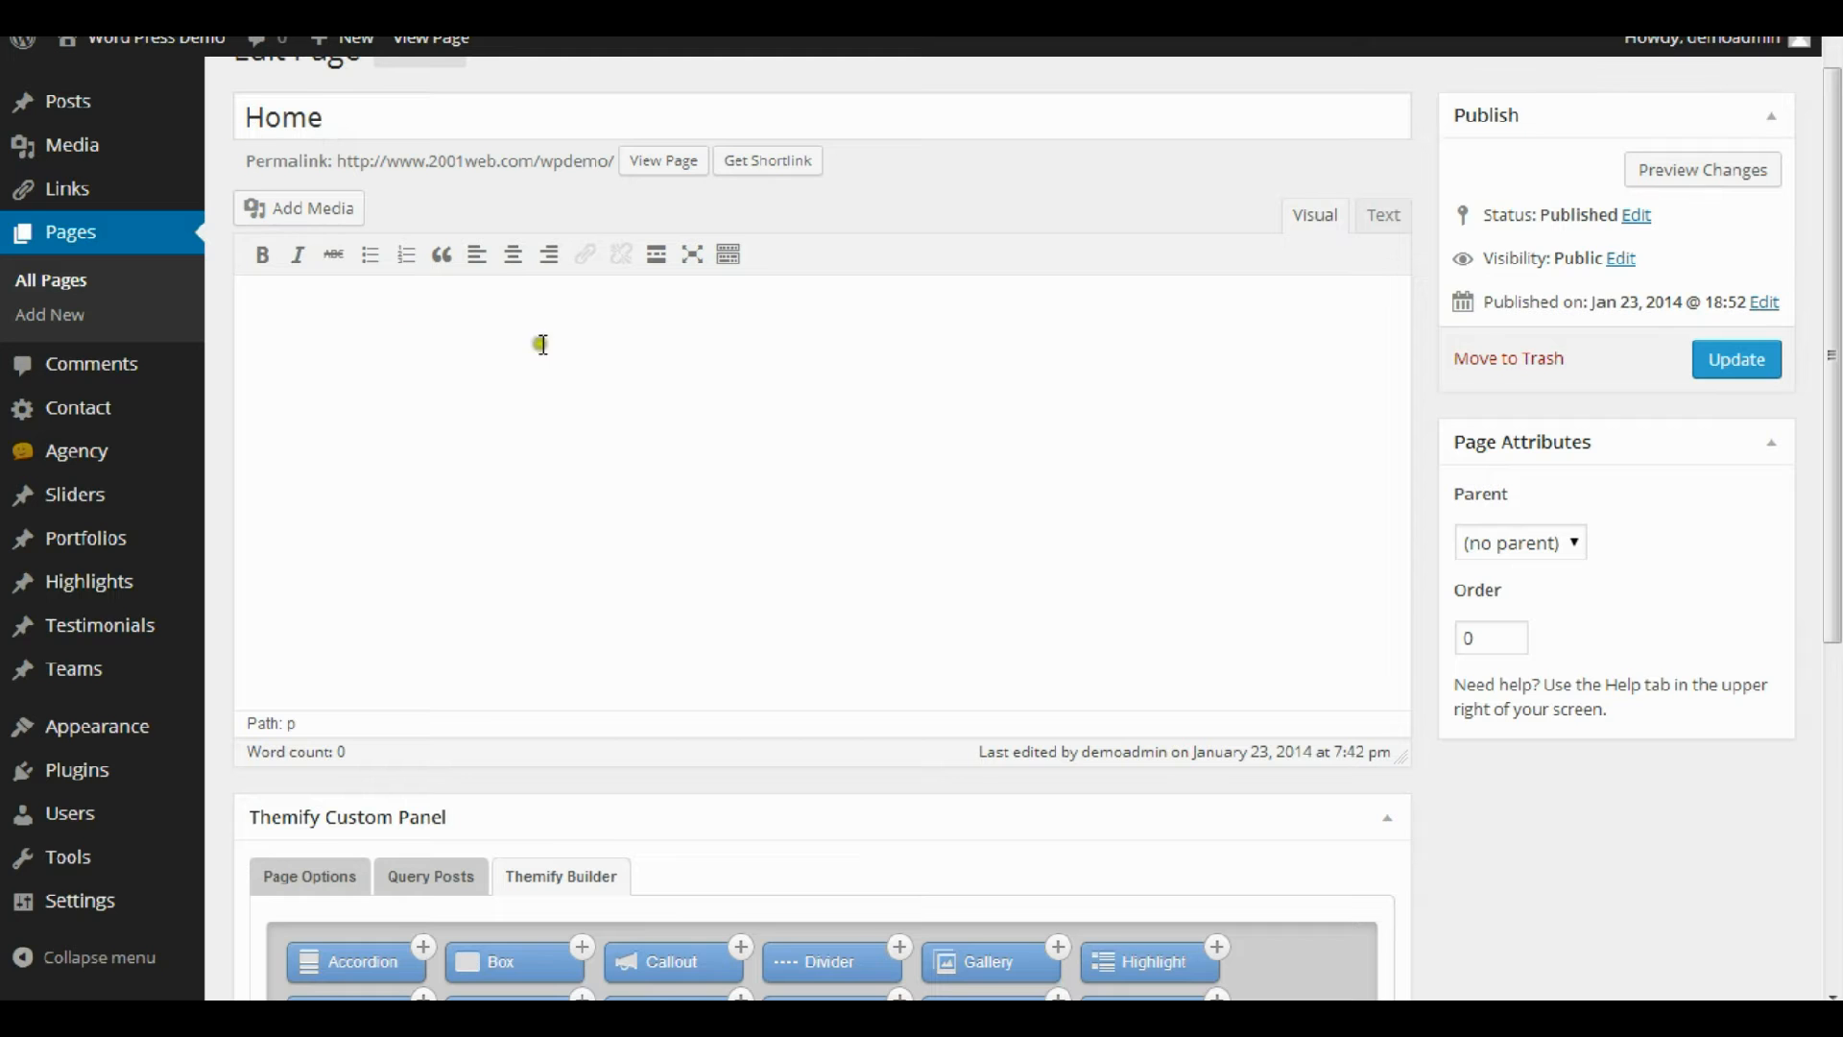
{"action": "left_click_drag", "start_coordinate": [1833, 408], "coordinate": [1827, 740]}
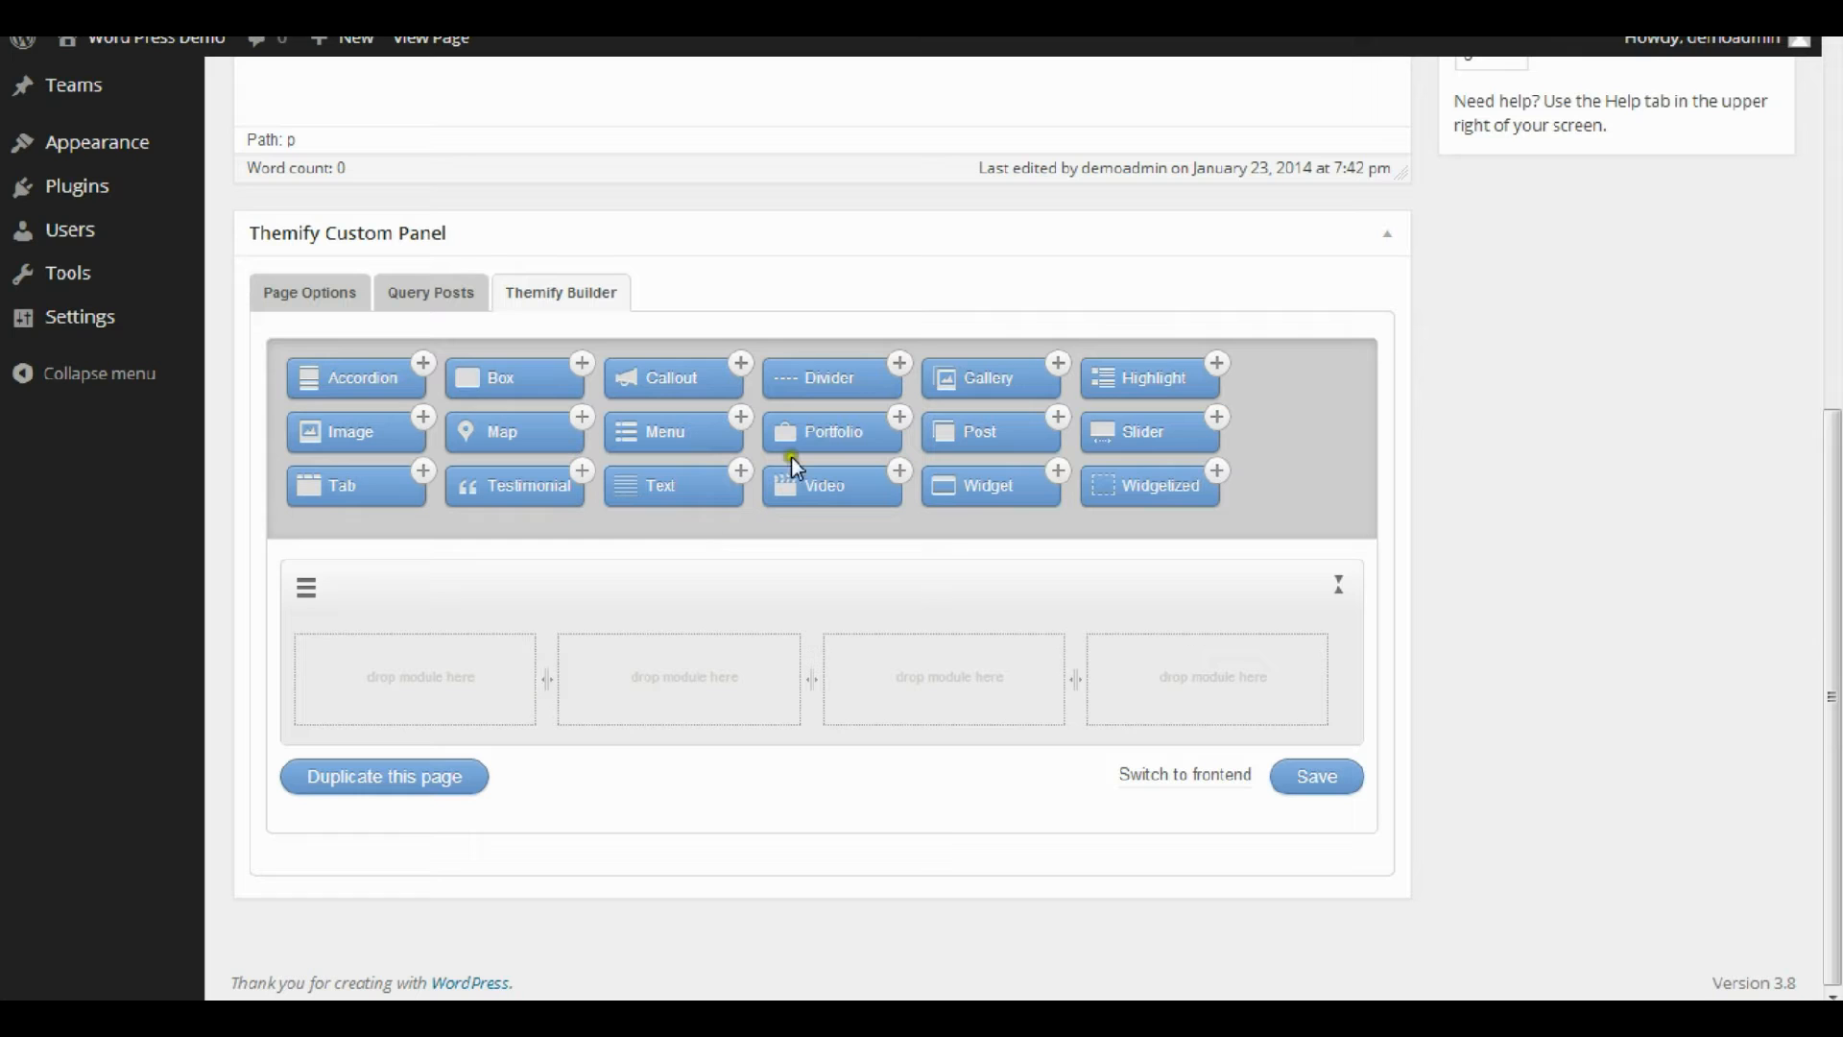
{"action": "left_click", "coordinate": [1144, 658]}
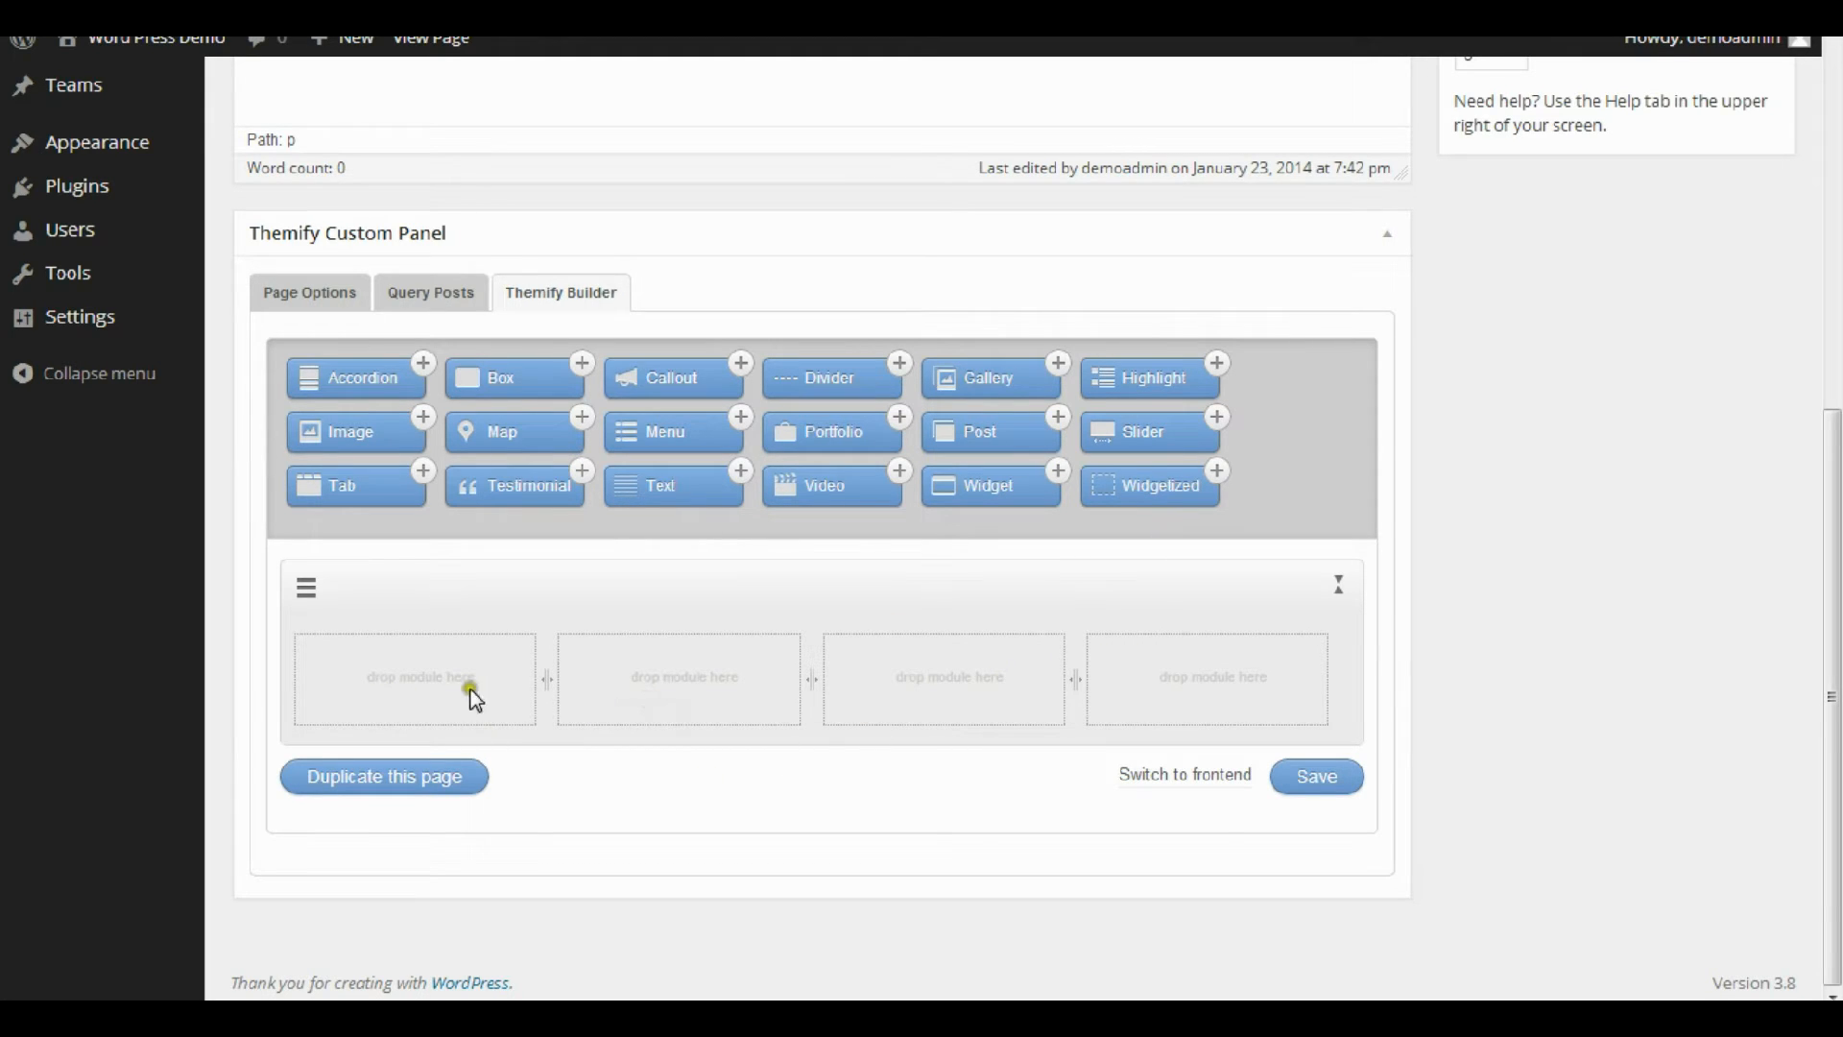
Resize the builder row's four columns into two equal half-width columns.
{"action": "left_click", "coordinate": [819, 677]}
{"action": "left_click_drag", "start_coordinate": [819, 676], "coordinate": [1257, 691]}
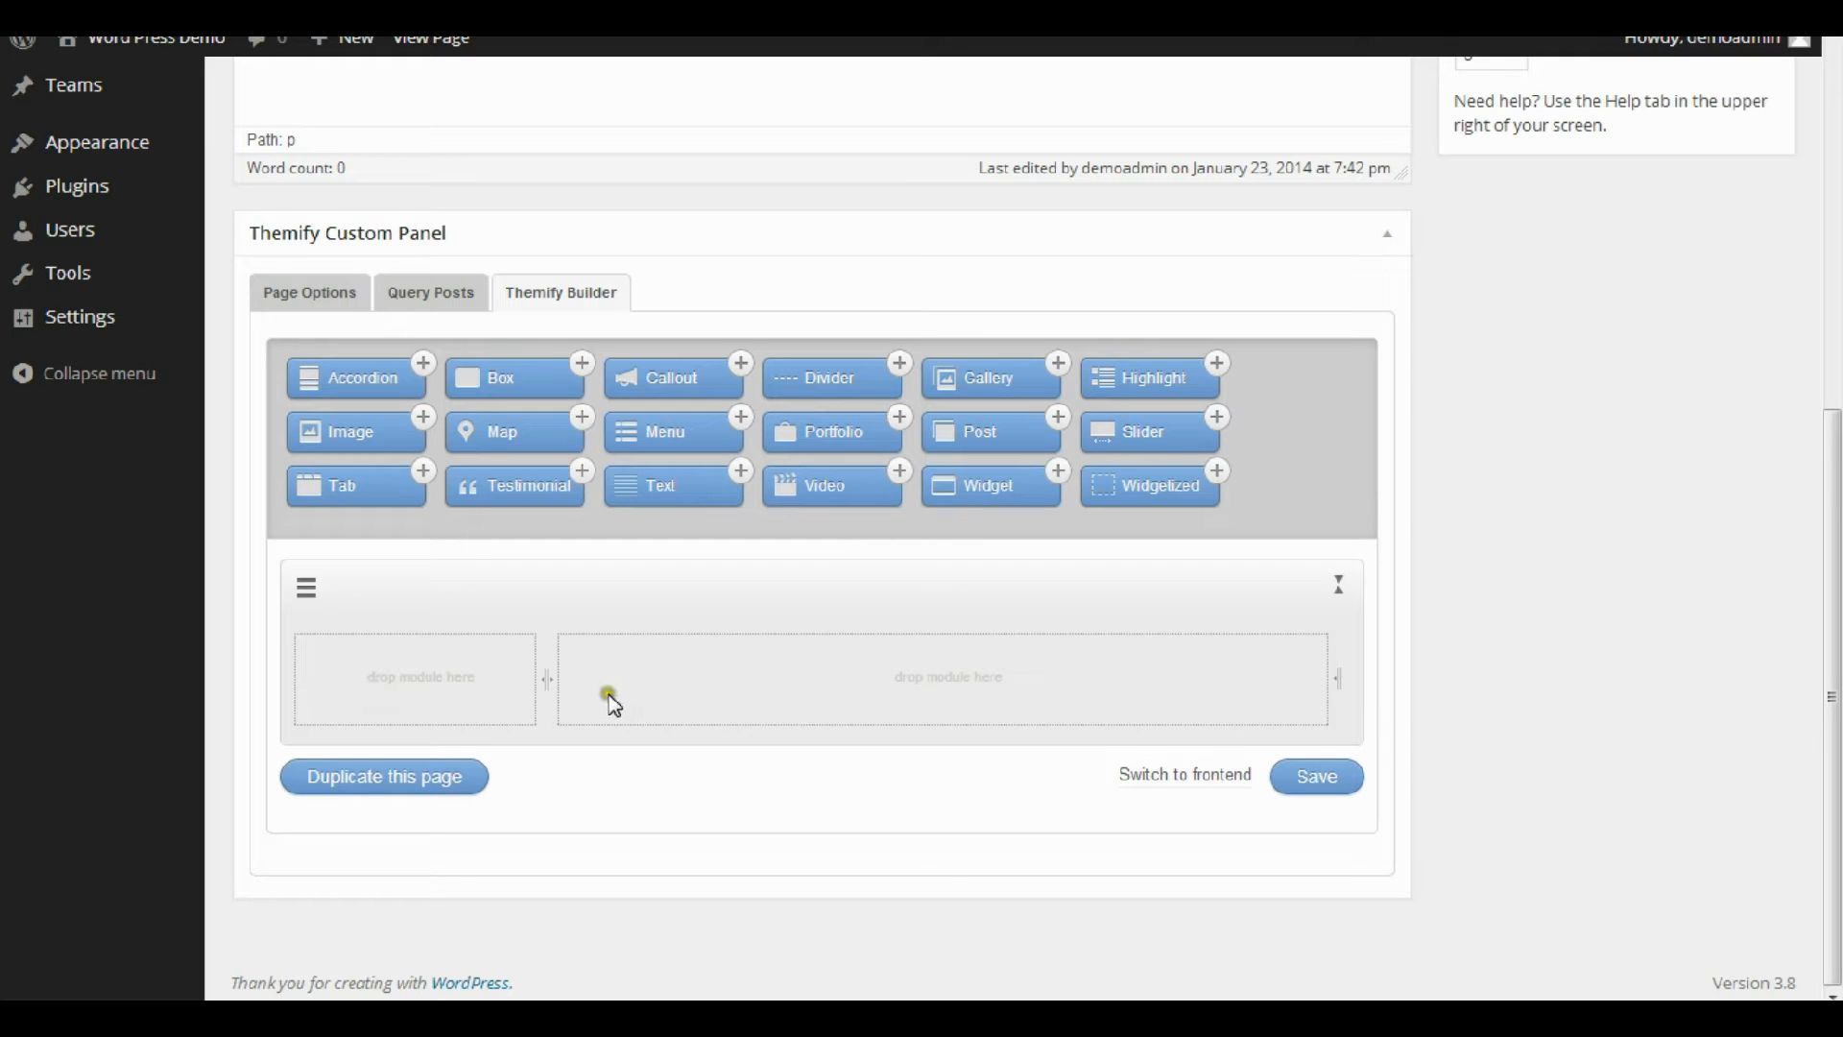
{"action": "left_click_drag", "start_coordinate": [549, 680], "coordinate": [734, 679]}
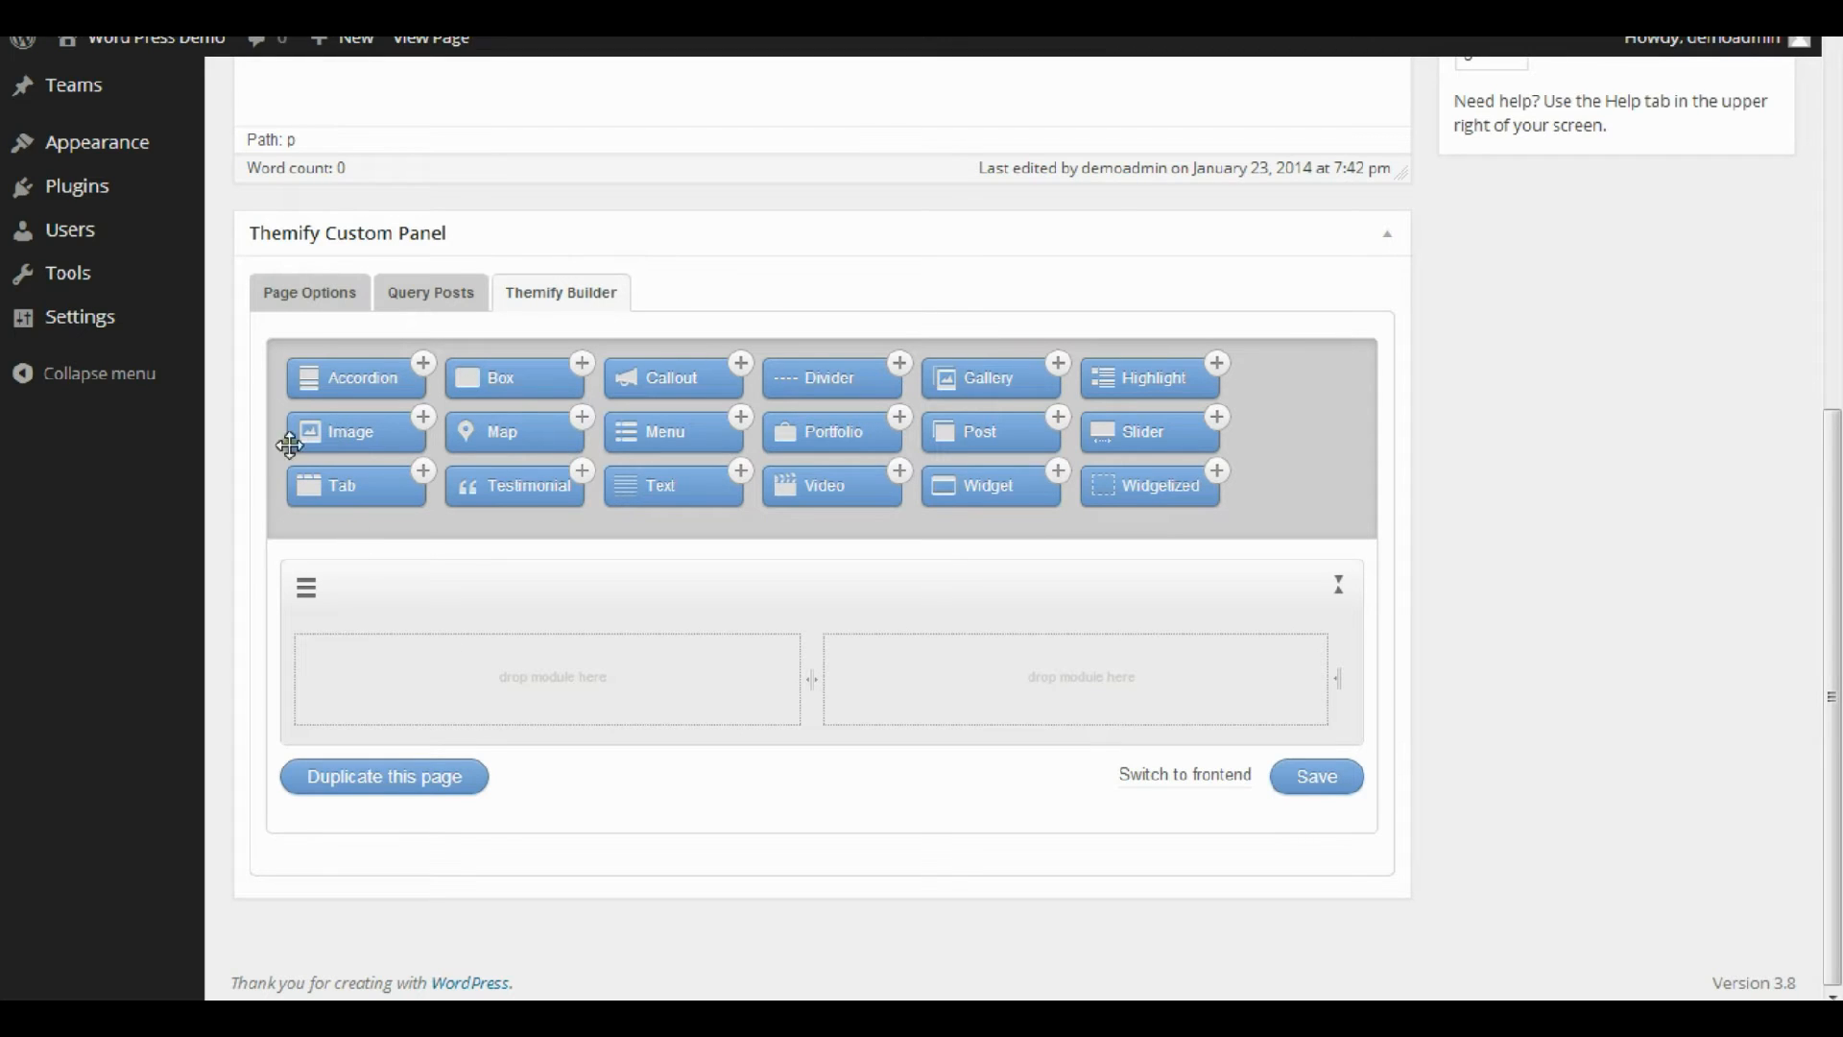
Add an Image module to the row's left column with the module title "Some Of Our Work".
{"action": "left_click_drag", "start_coordinate": [412, 494], "coordinate": [473, 675]}
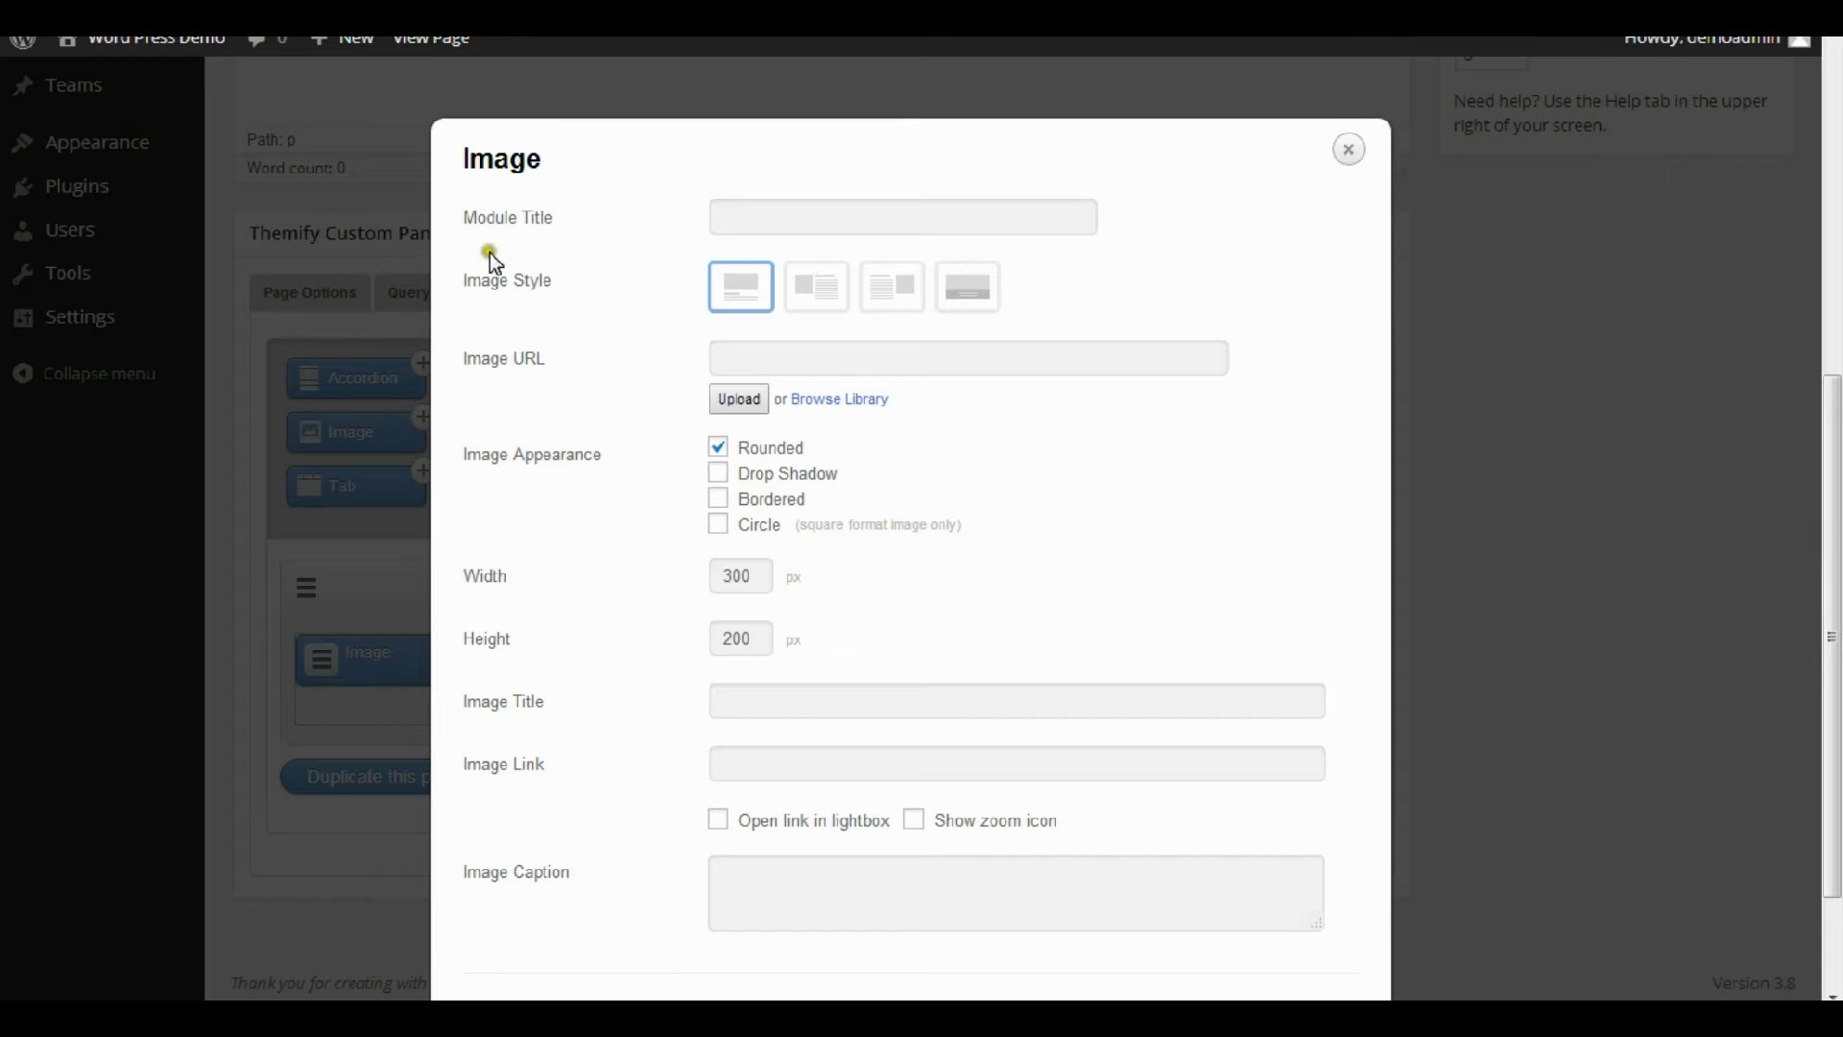
{"action": "left_click", "coordinate": [757, 218]}
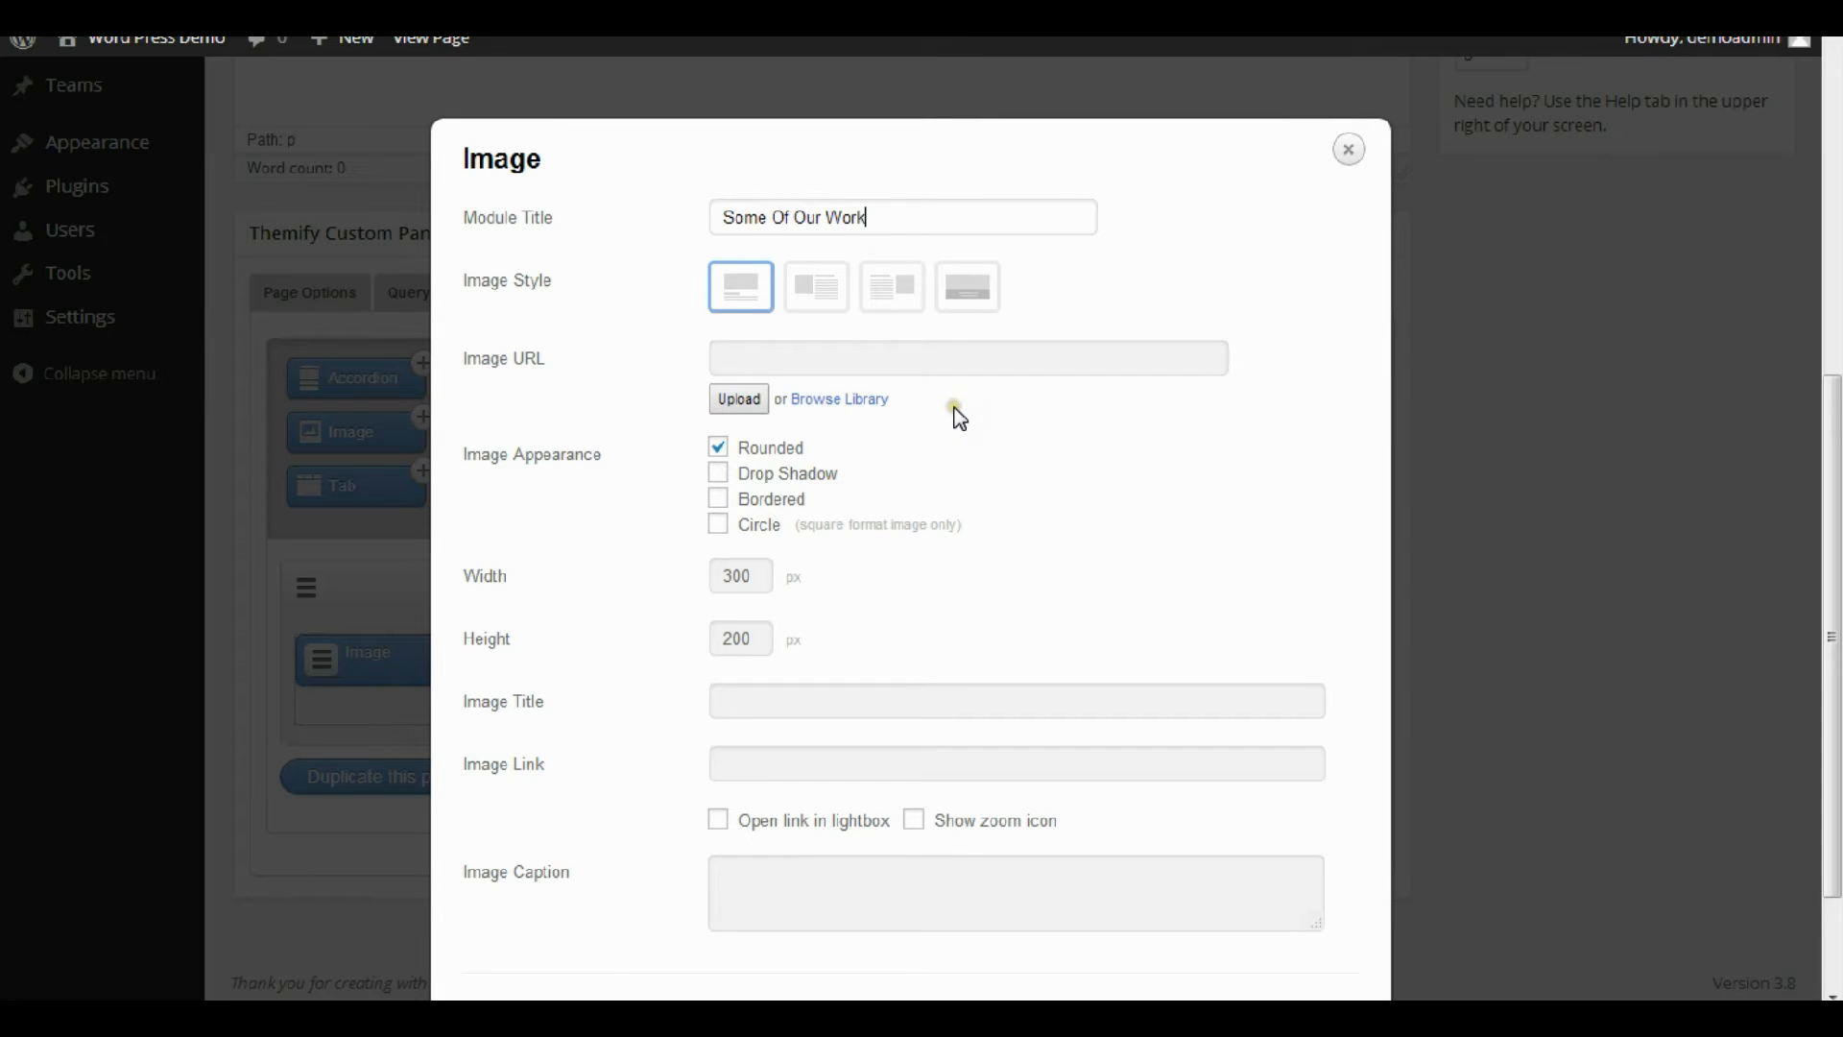
Use the pink hat picture from the media library as the Image module's image URL.
{"action": "left_click", "coordinate": [839, 401]}
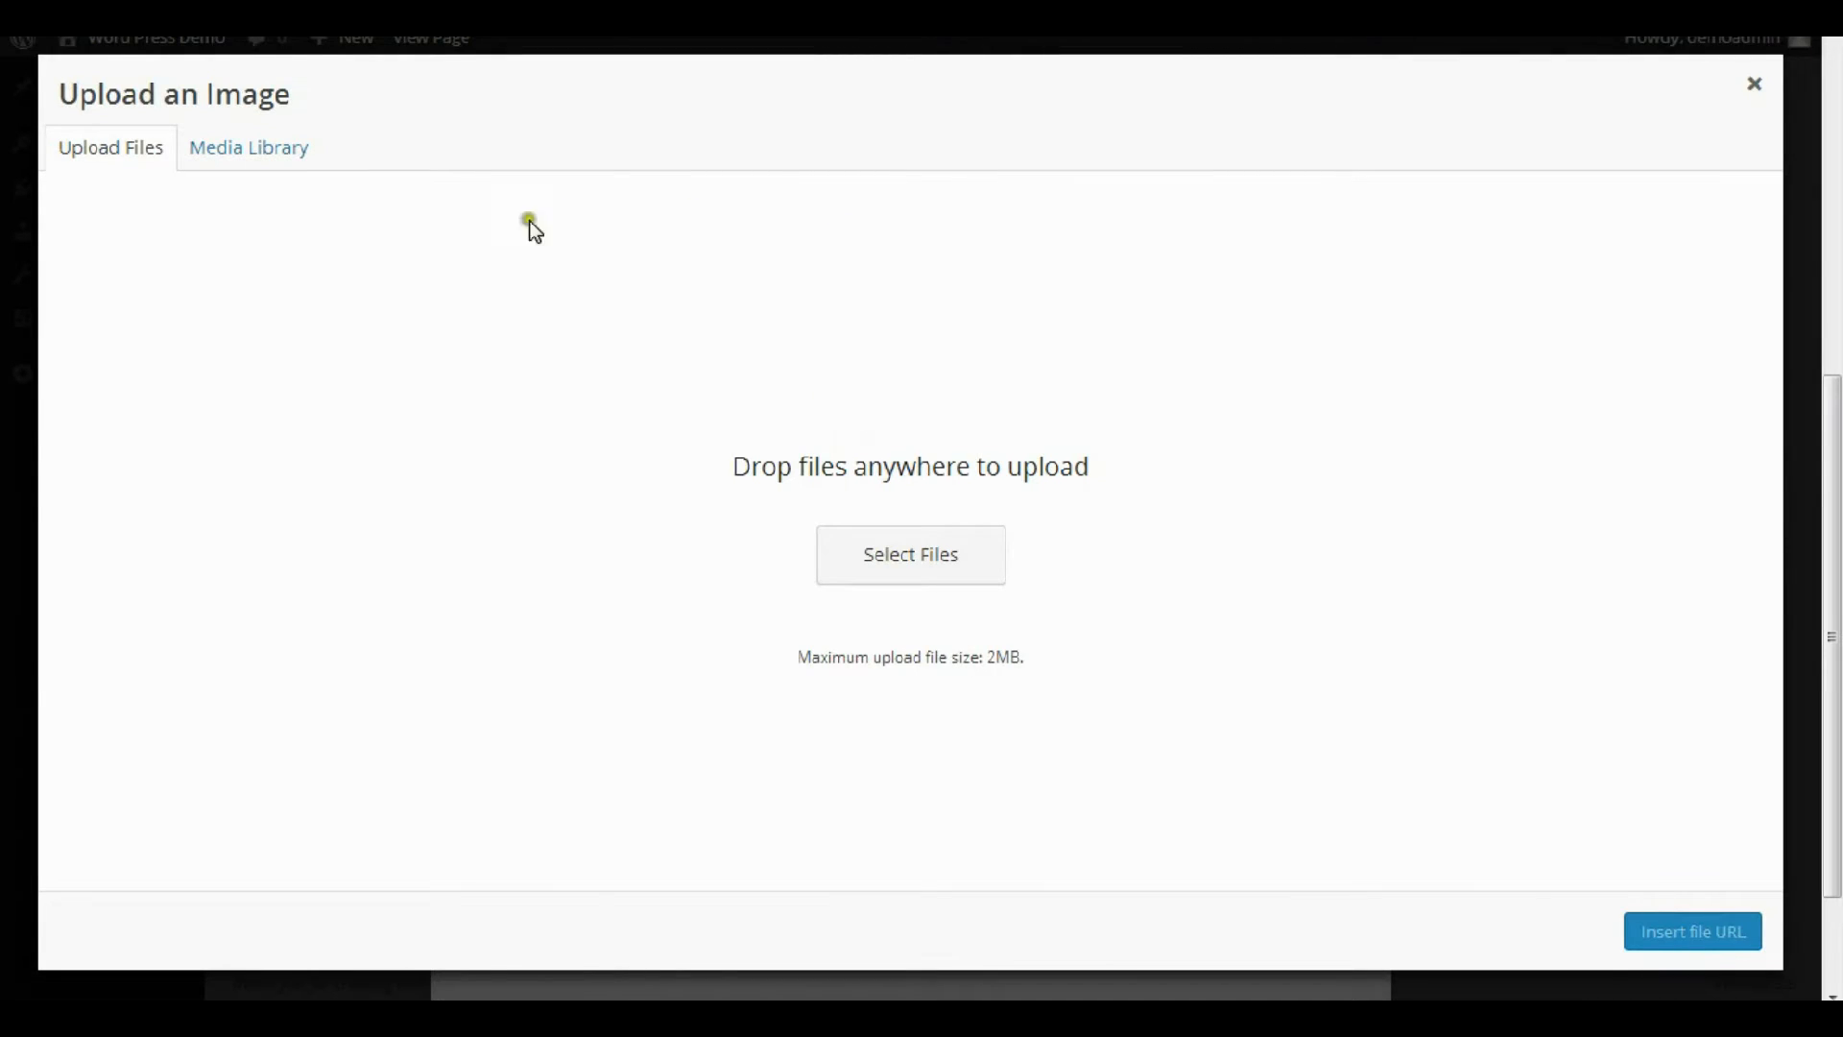
{"action": "left_click", "coordinate": [251, 149]}
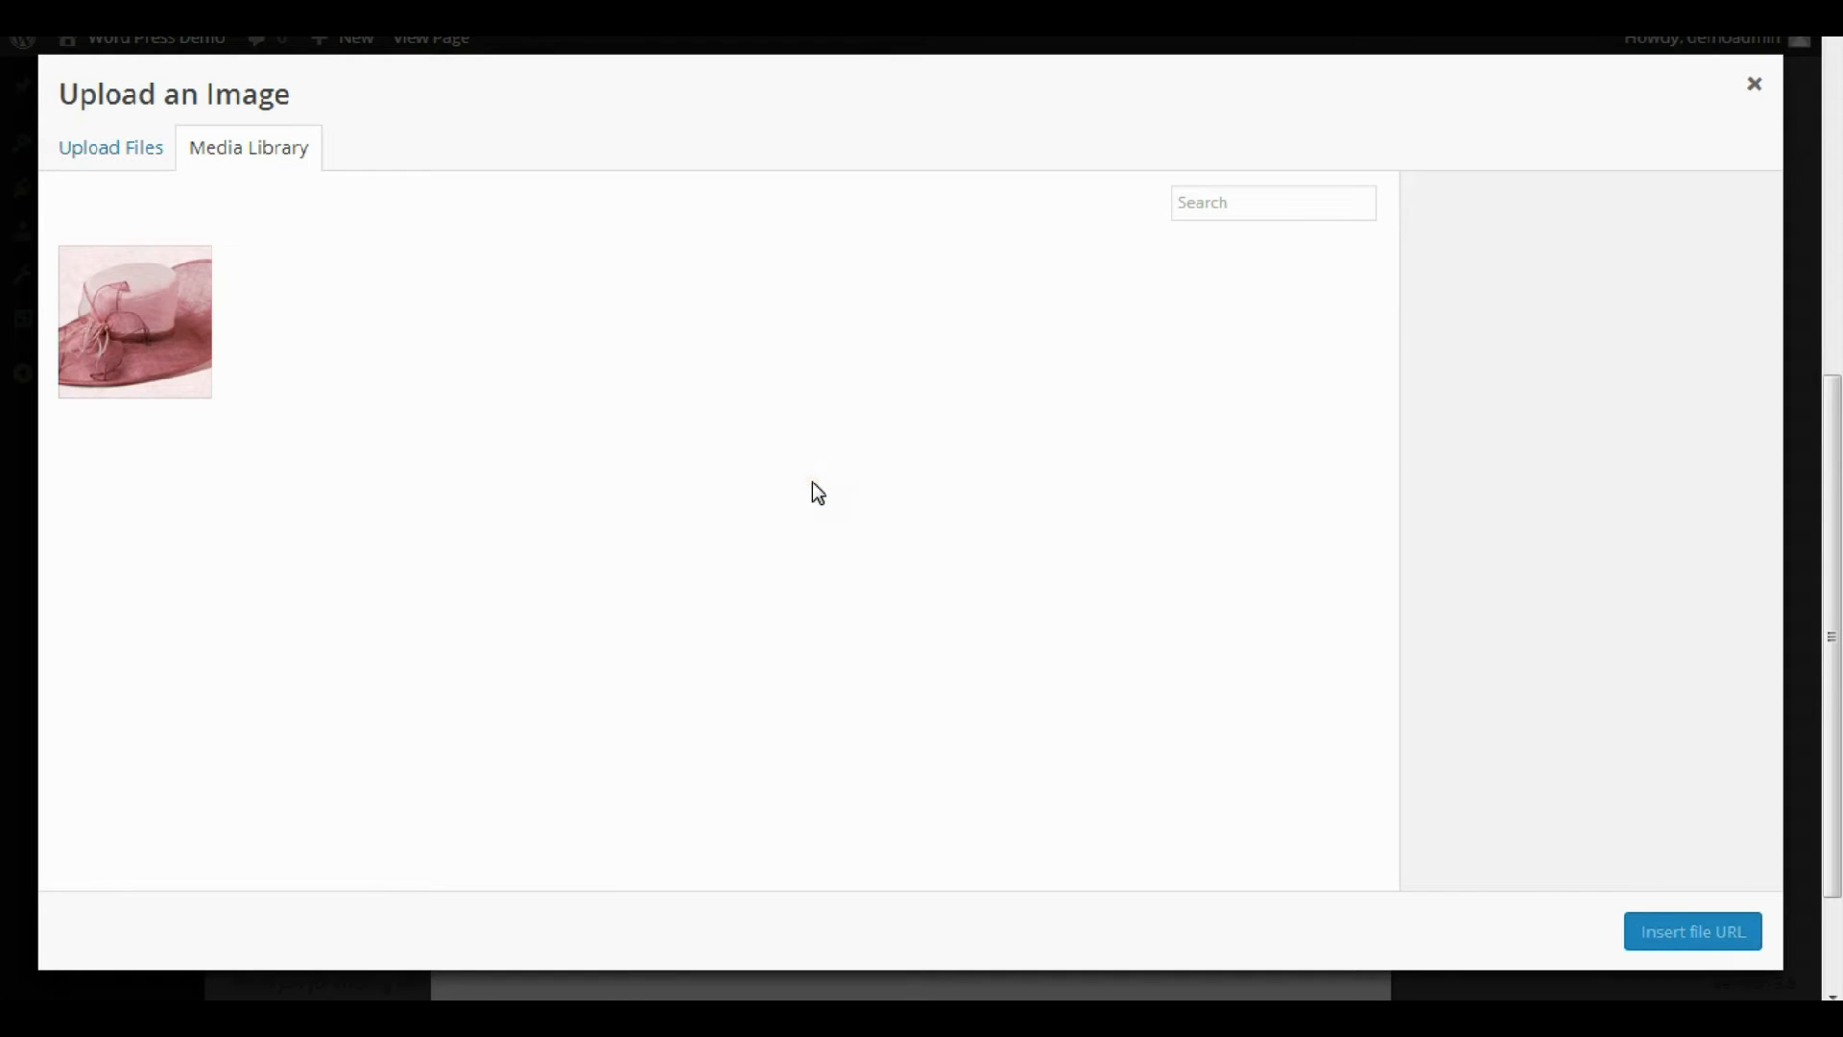
{"action": "left_click", "coordinate": [142, 344]}
{"action": "left_click", "coordinate": [1664, 931]}
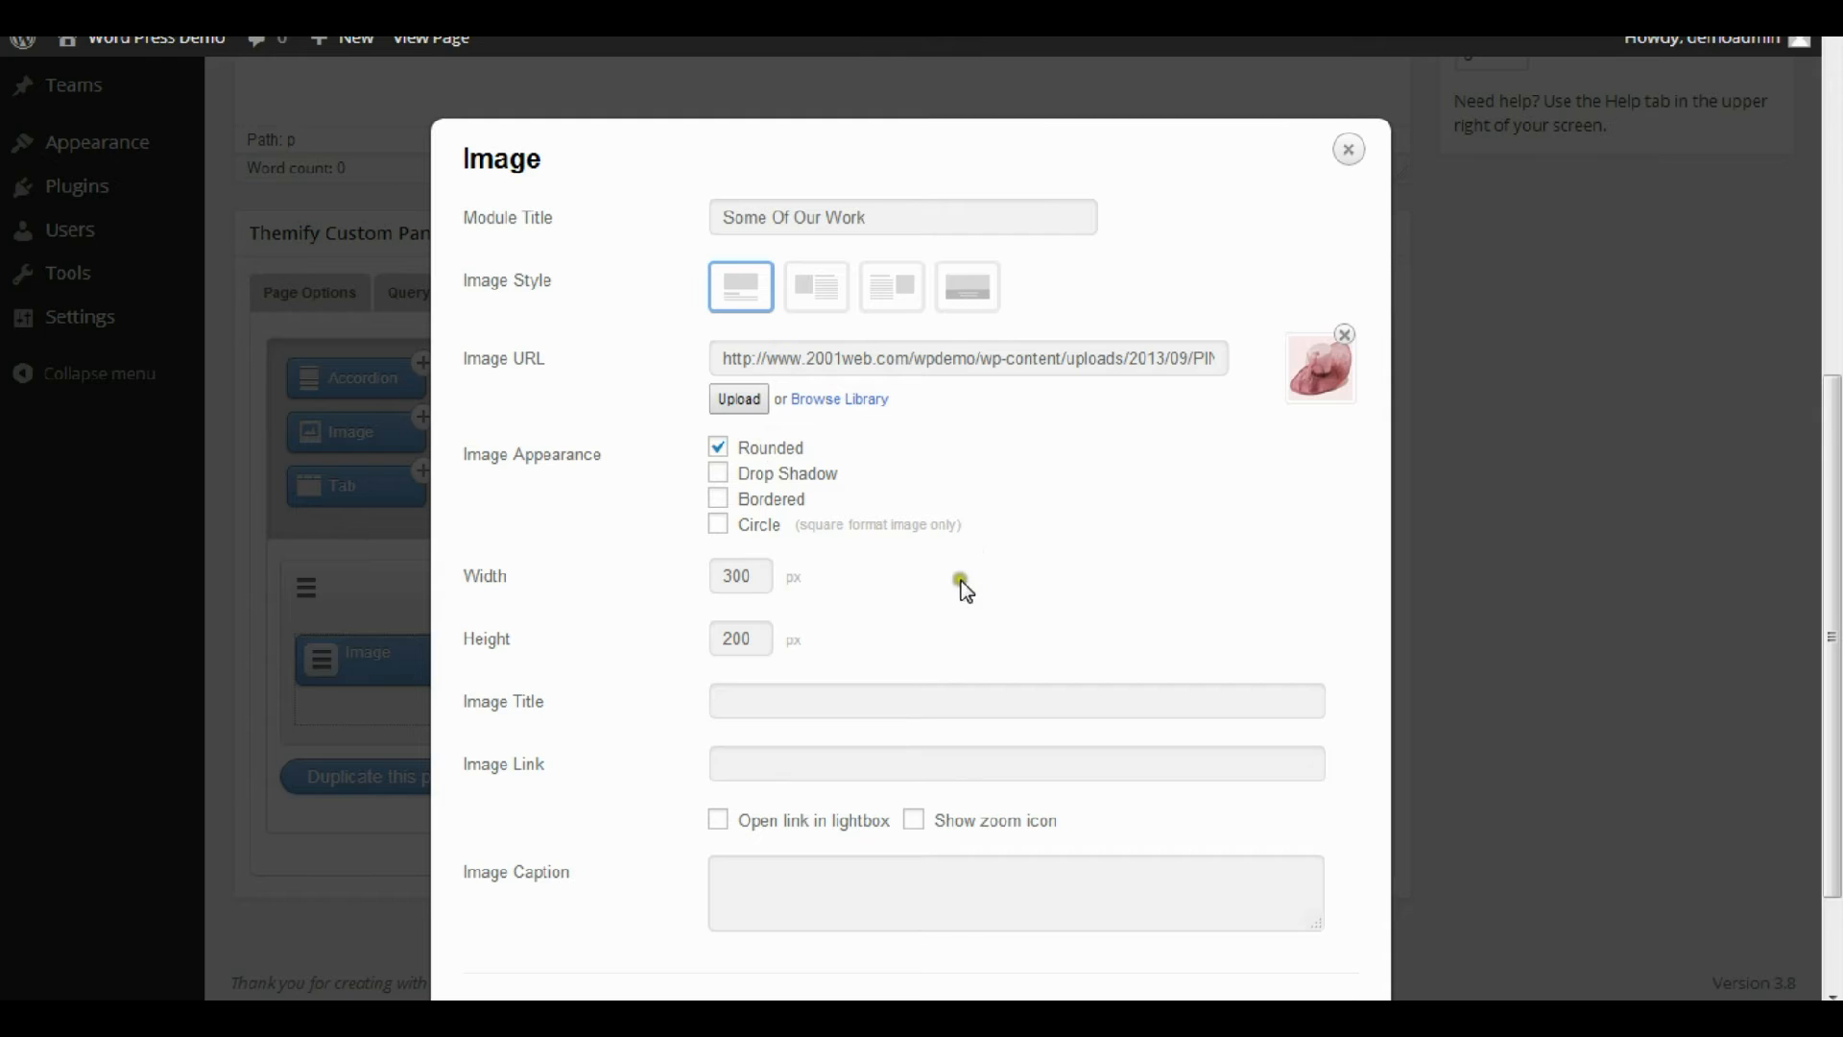
Set the image title to "Pink Hat Image" with Open link in lightbox enabled, and save the Image module.
{"action": "left_click", "coordinate": [822, 706]}
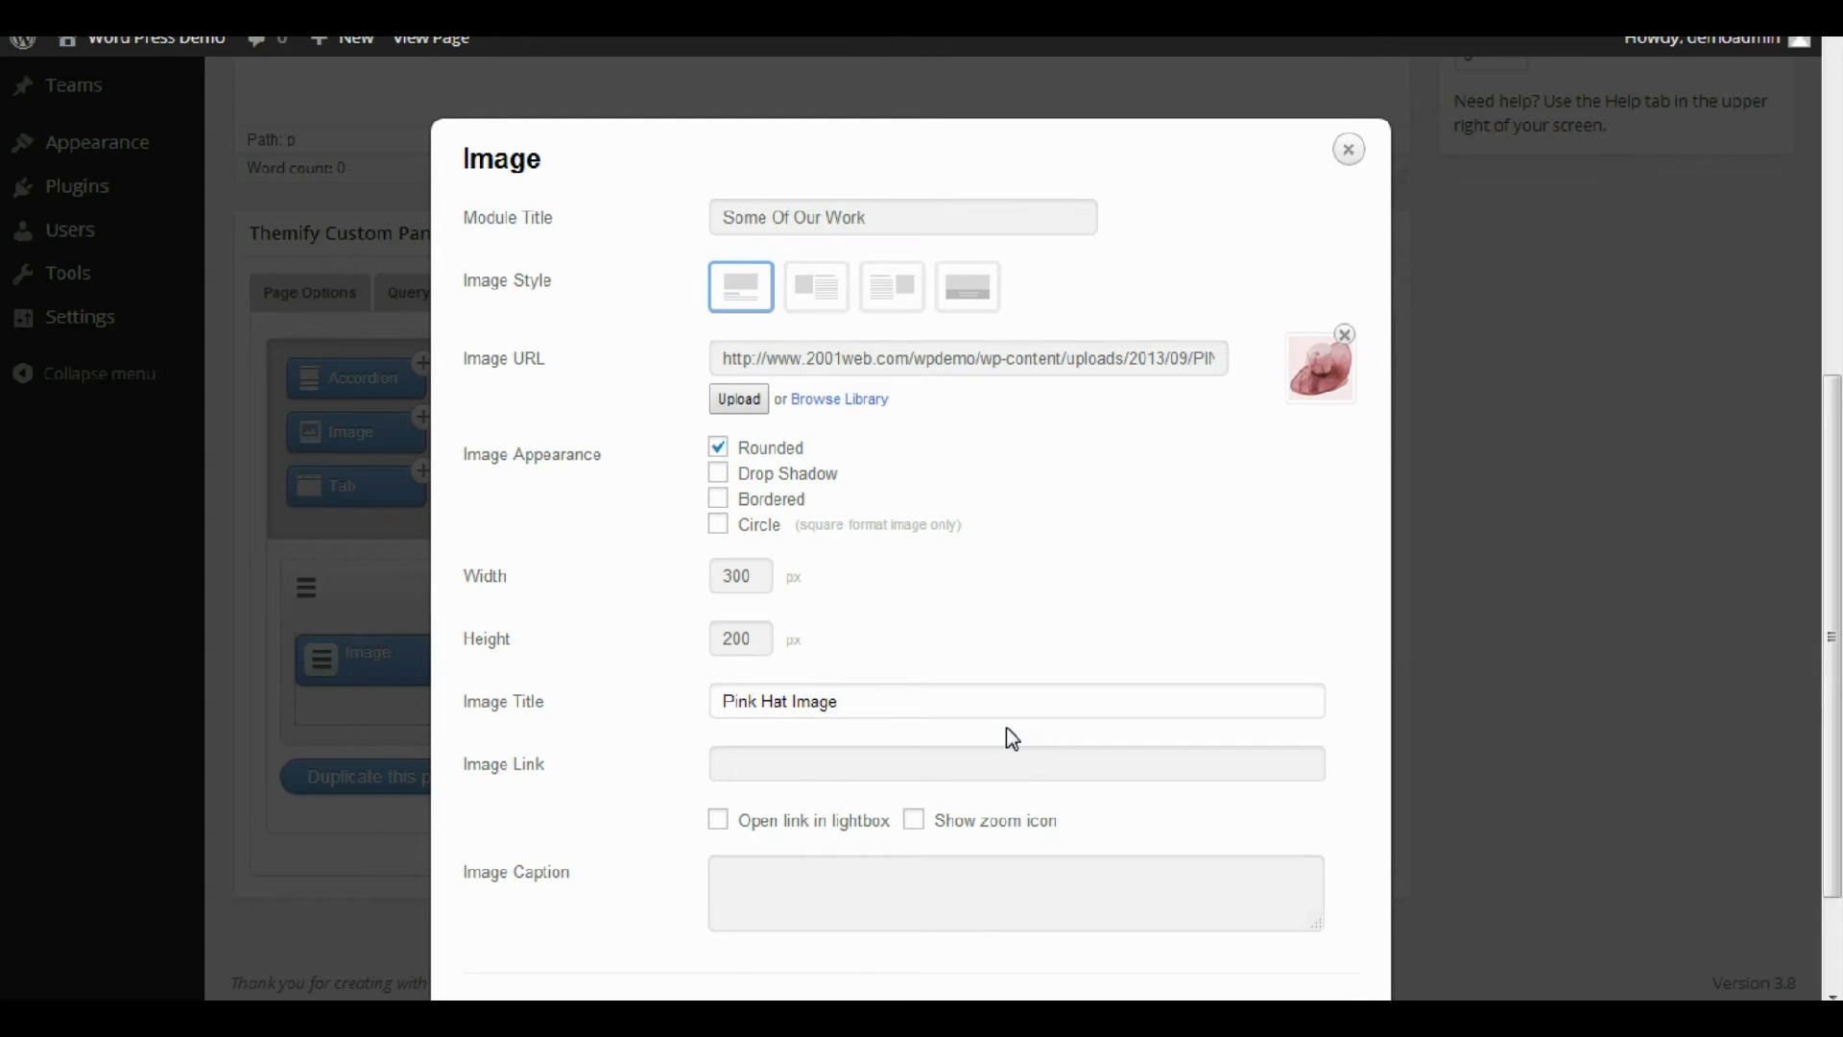
{"action": "left_click", "coordinate": [952, 768]}
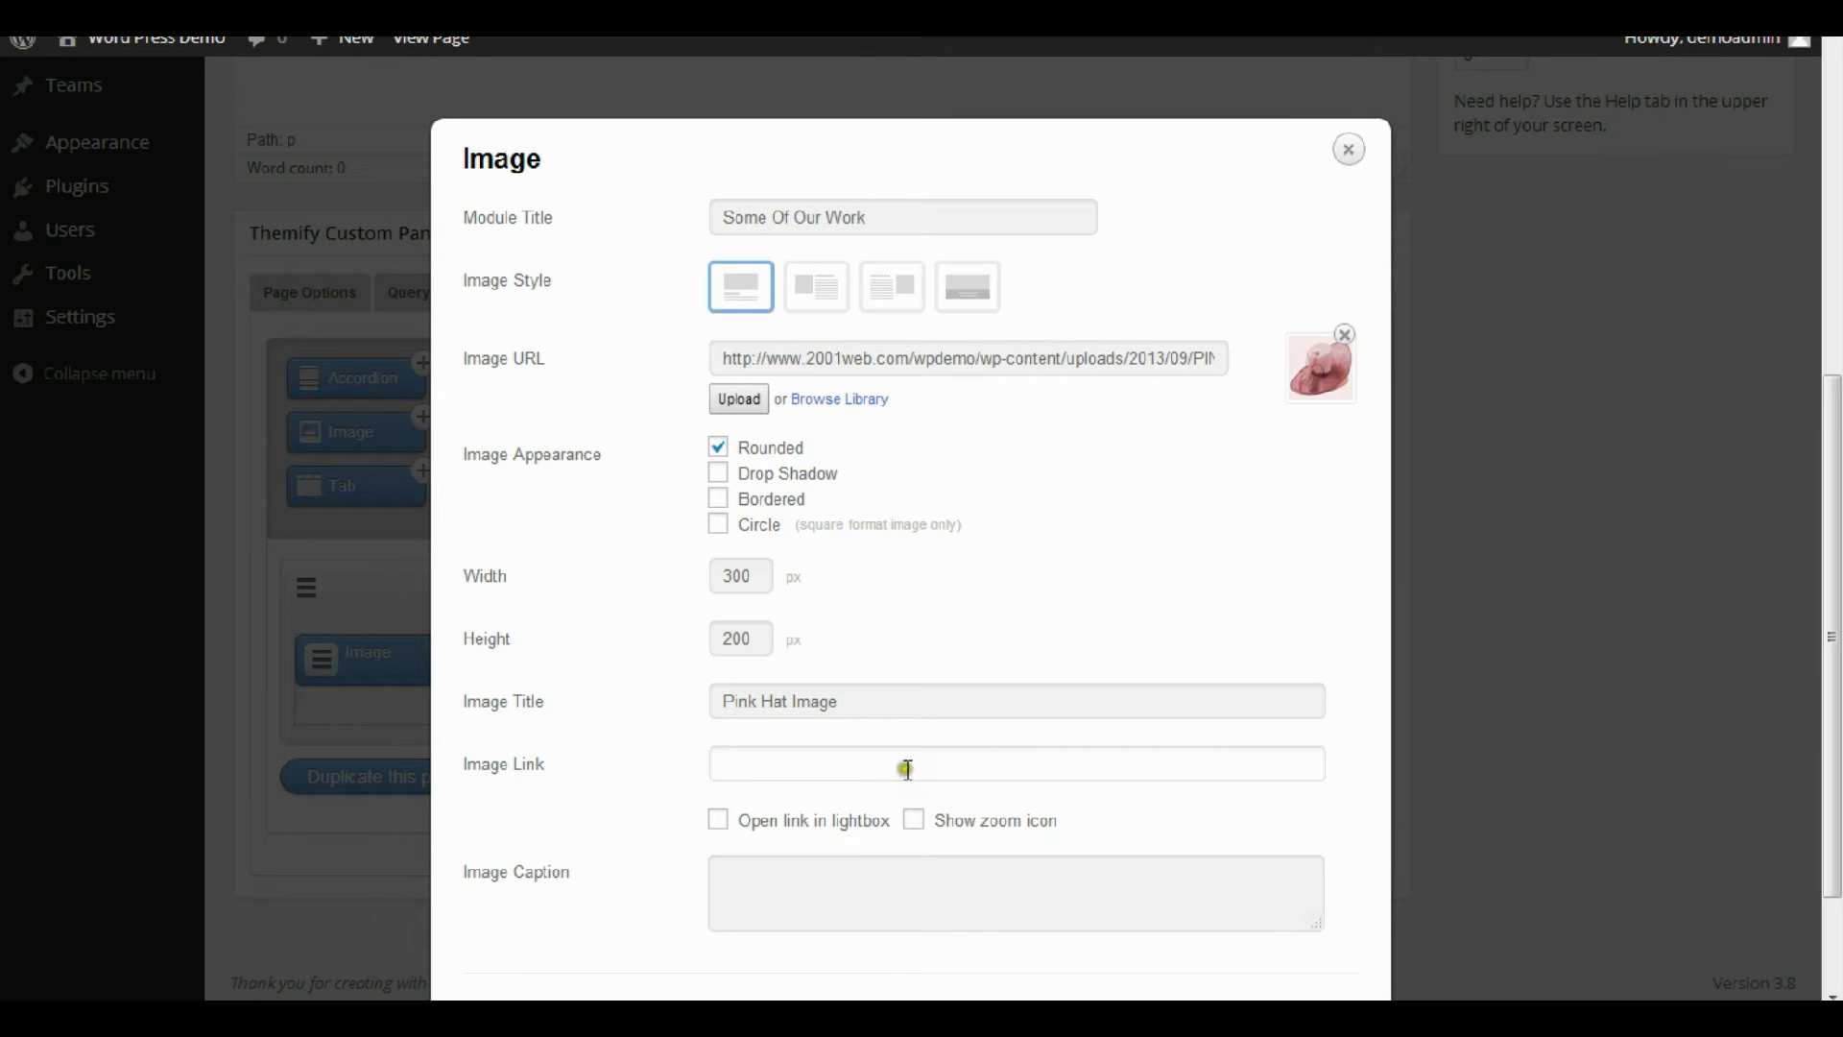
{"action": "left_click_drag", "start_coordinate": [1834, 624], "coordinate": [1823, 733]}
{"action": "left_click", "coordinate": [719, 657]}
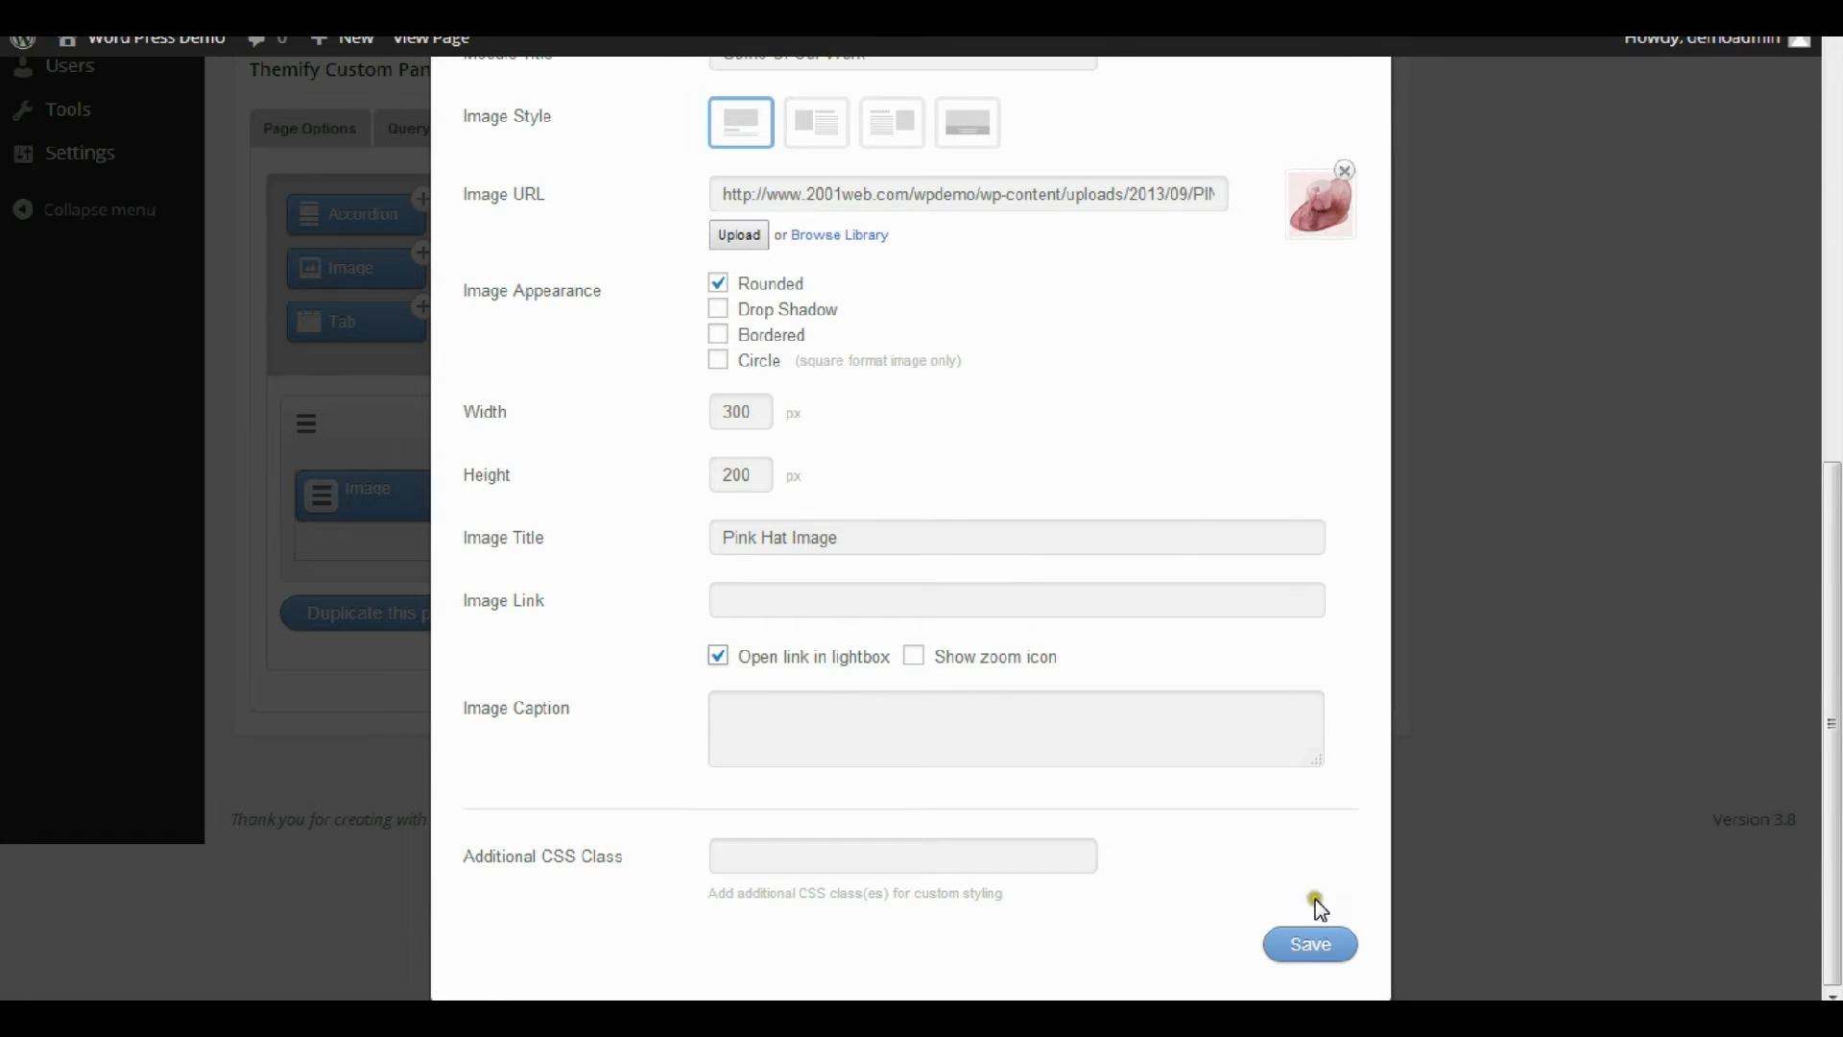
{"action": "left_click", "coordinate": [1334, 944]}
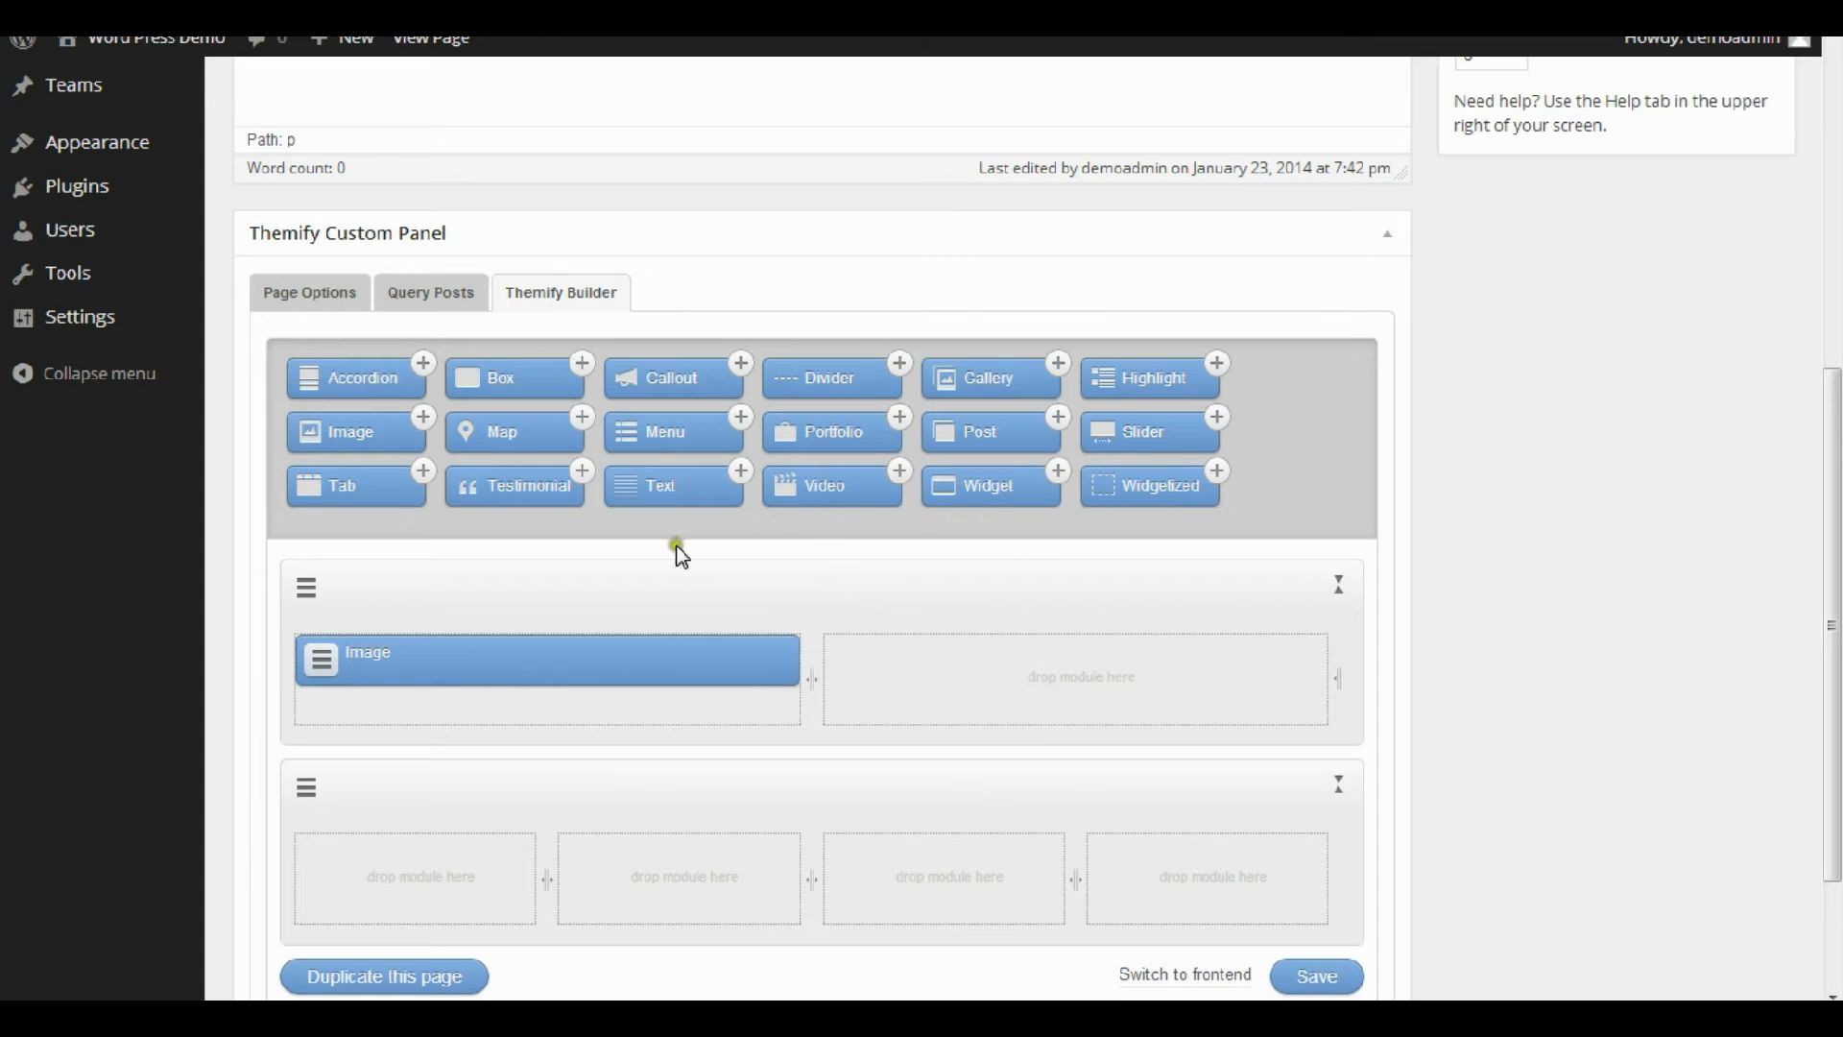
Add a Text module to the row's right column with the module title "Our Recent Work".
{"action": "left_click_drag", "start_coordinate": [637, 485], "coordinate": [946, 676]}
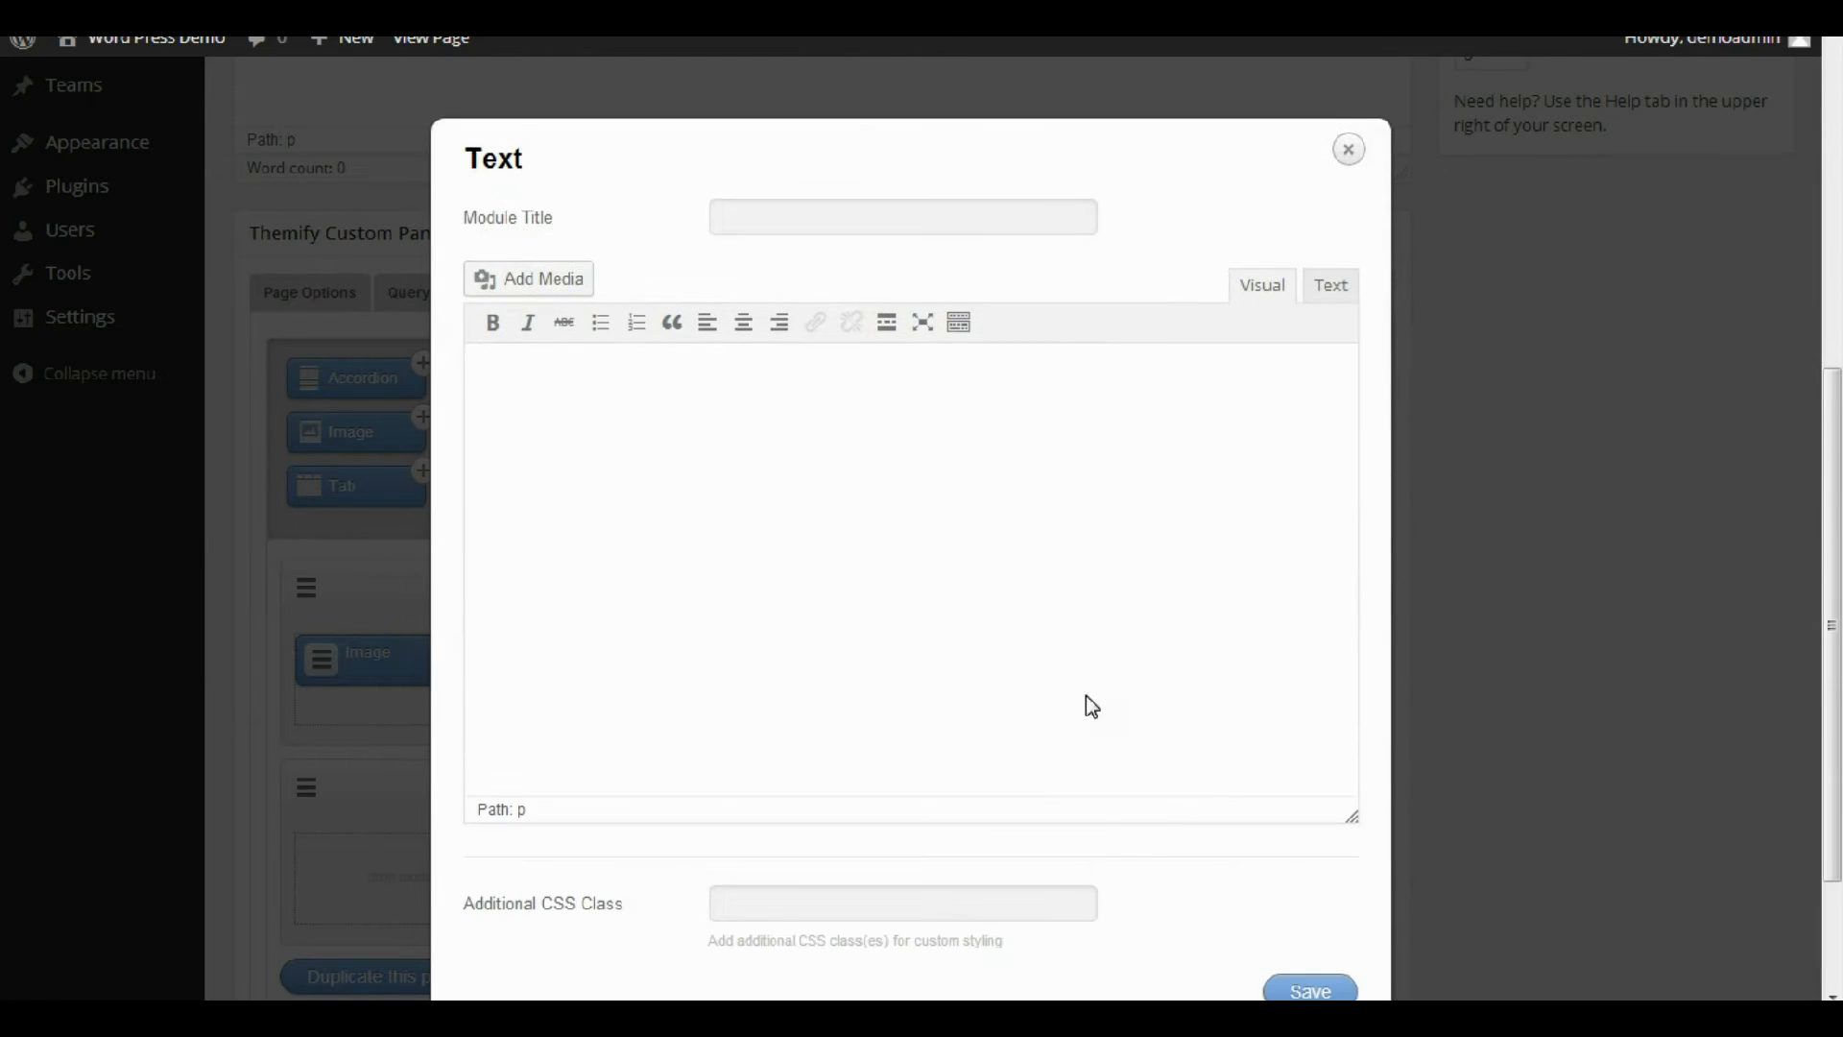
{"action": "left_click", "coordinate": [772, 217]}
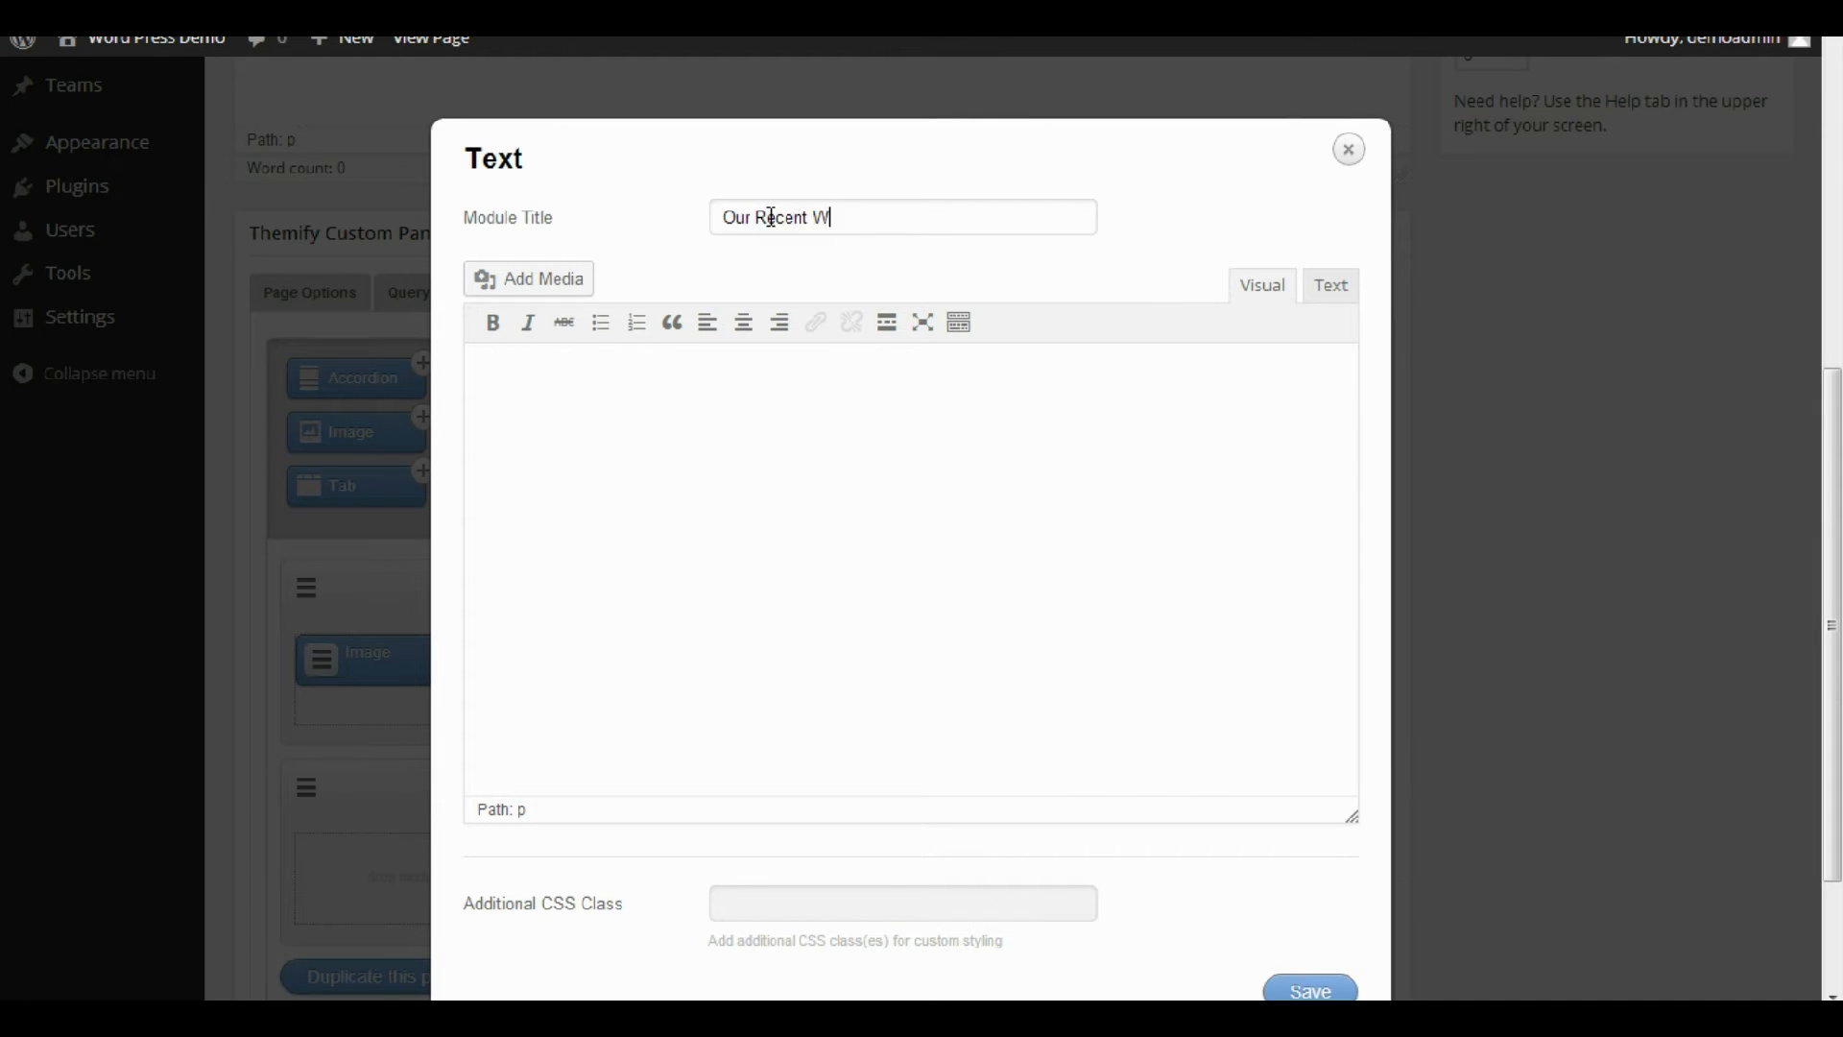
{"action": "left_click", "coordinate": [793, 522]}
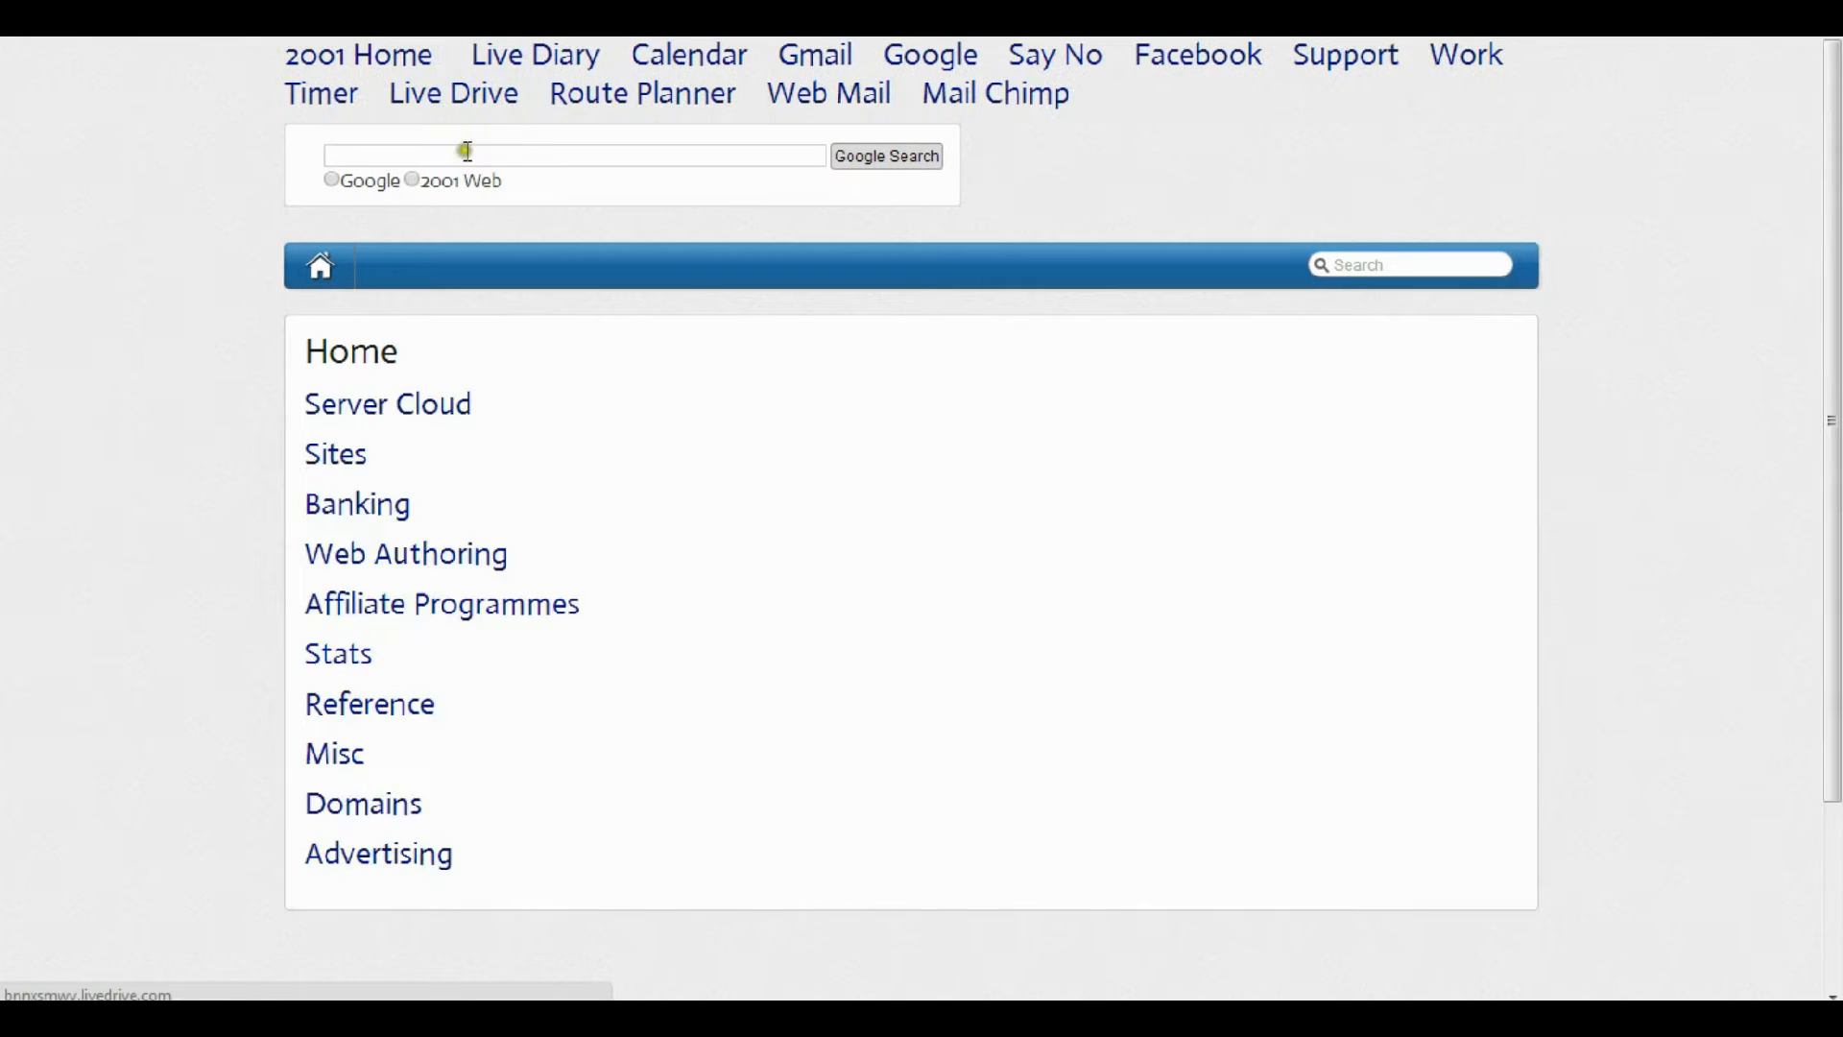
Search Google for "ipsum" in another browser tab and open the loremipsum.net result.
{"action": "left_click", "coordinate": [469, 156]}
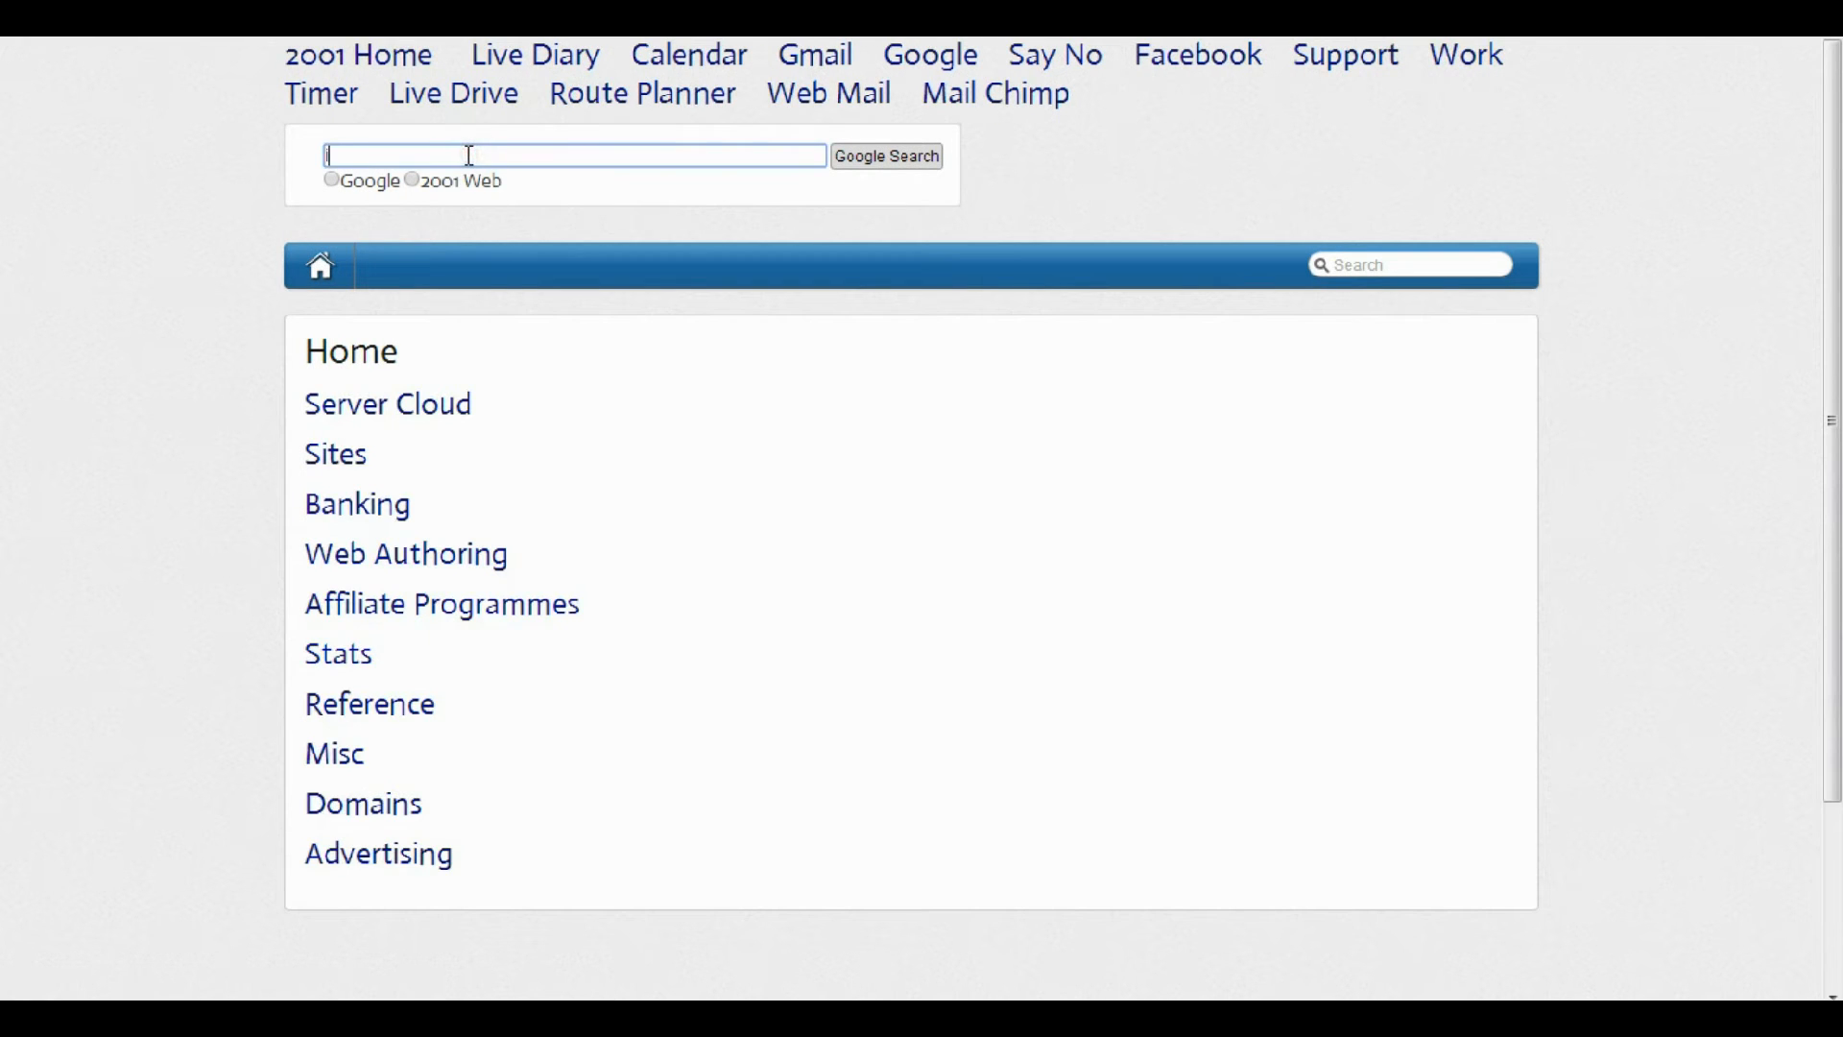
{"action": "type", "text": "ipsum"}
{"action": "key", "text": "Return"}
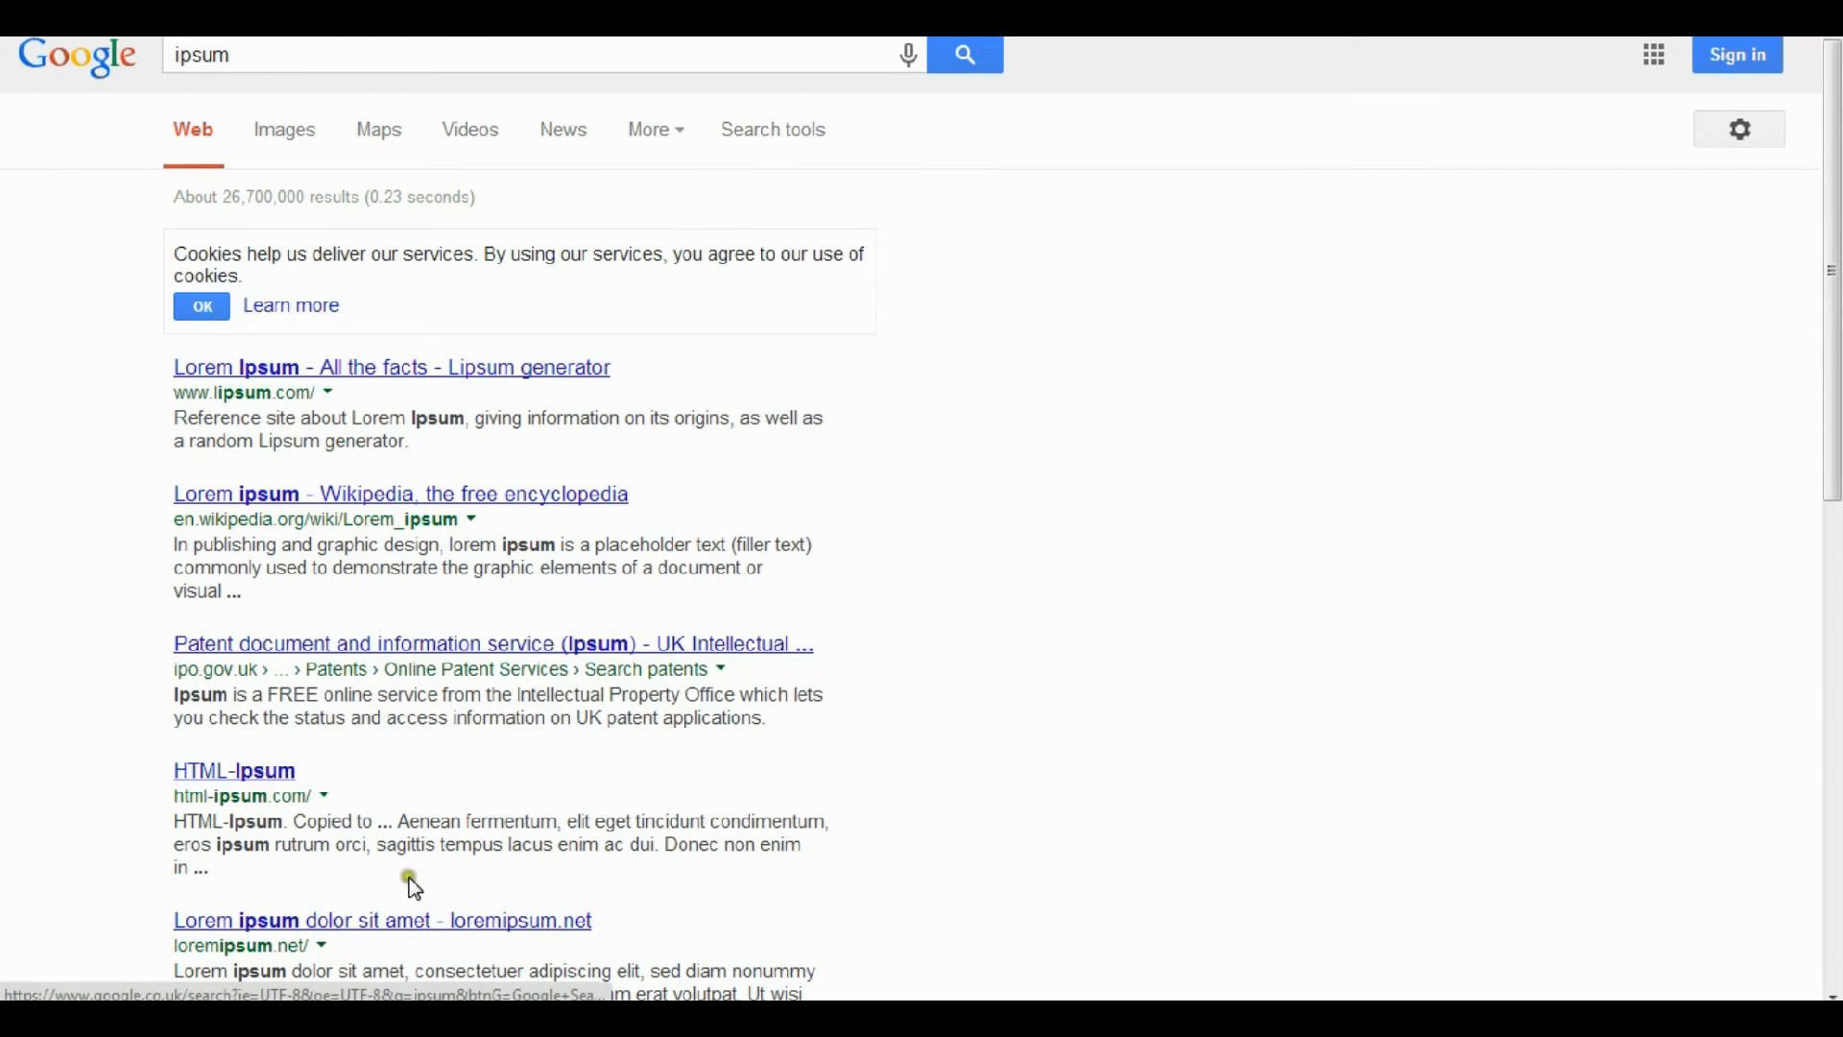
{"action": "left_click", "coordinate": [411, 924]}
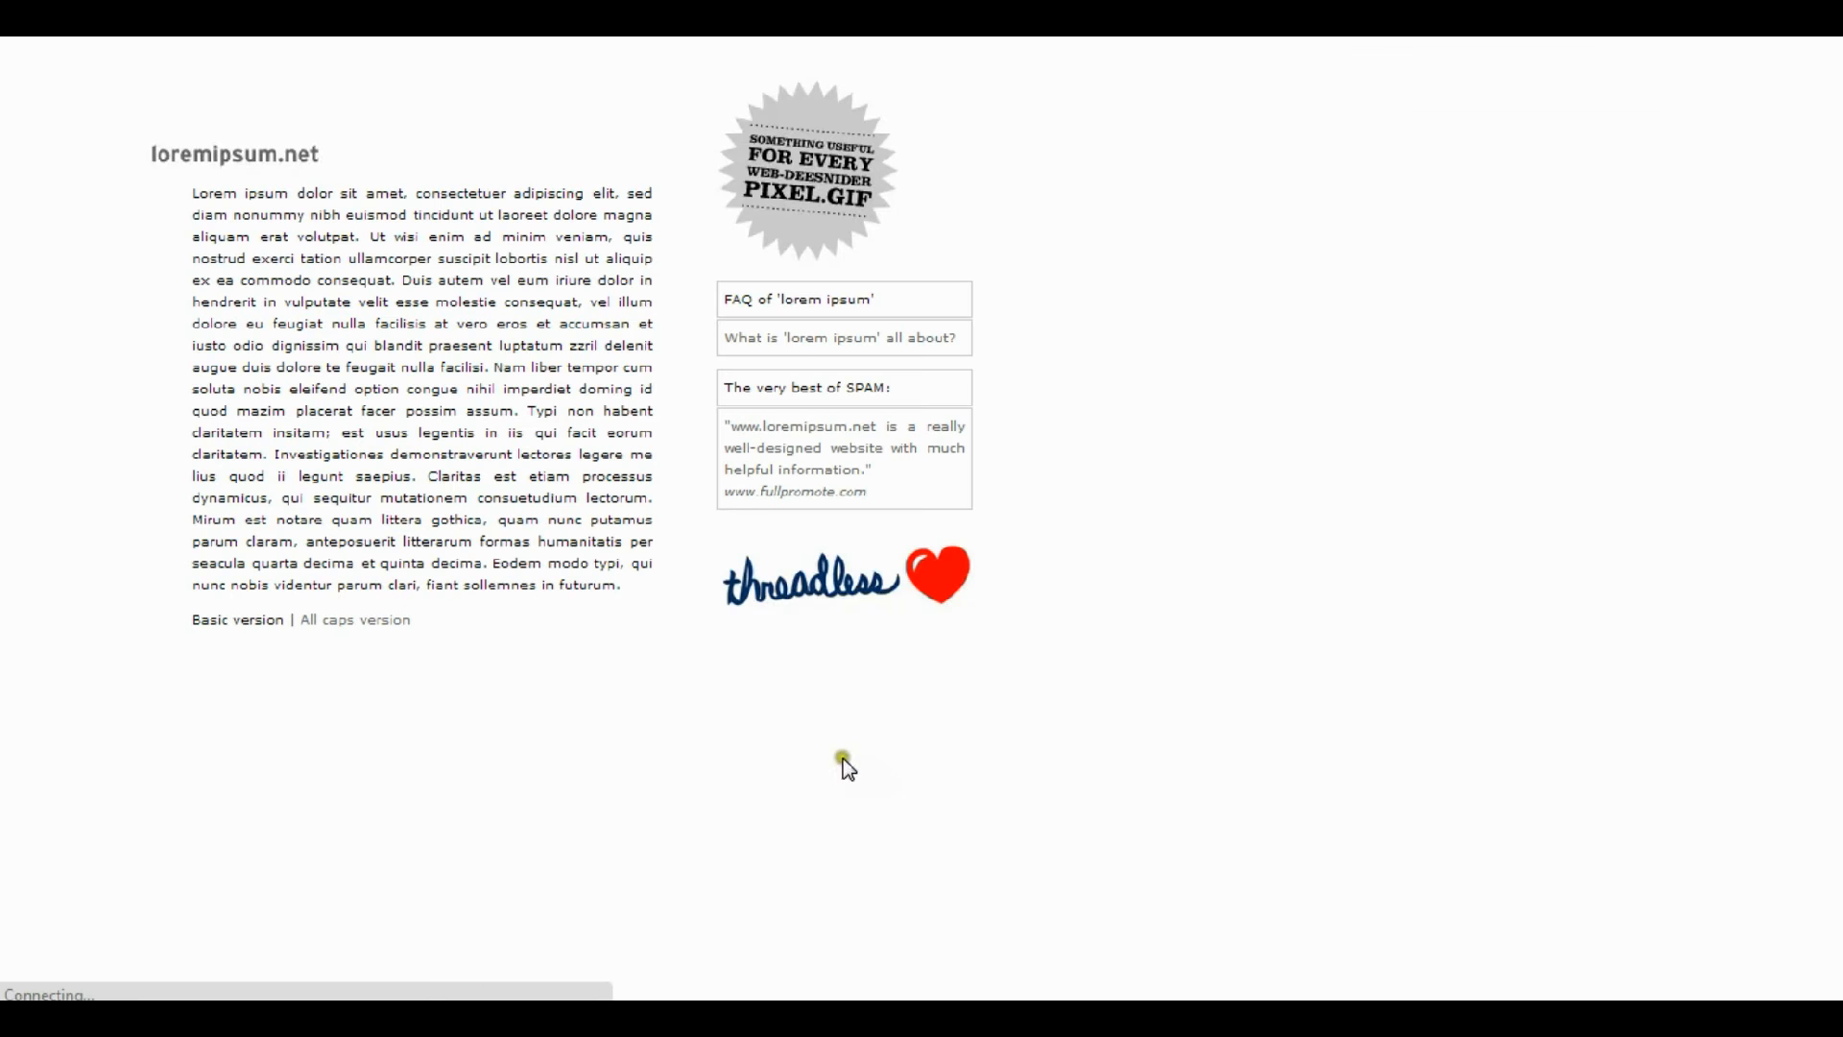
Copy the whole lorem ipsum paragraph from loremipsum.net and paste it into the WordPress Text module's body.
{"action": "left_click_drag", "start_coordinate": [623, 604], "coordinate": [194, 194]}
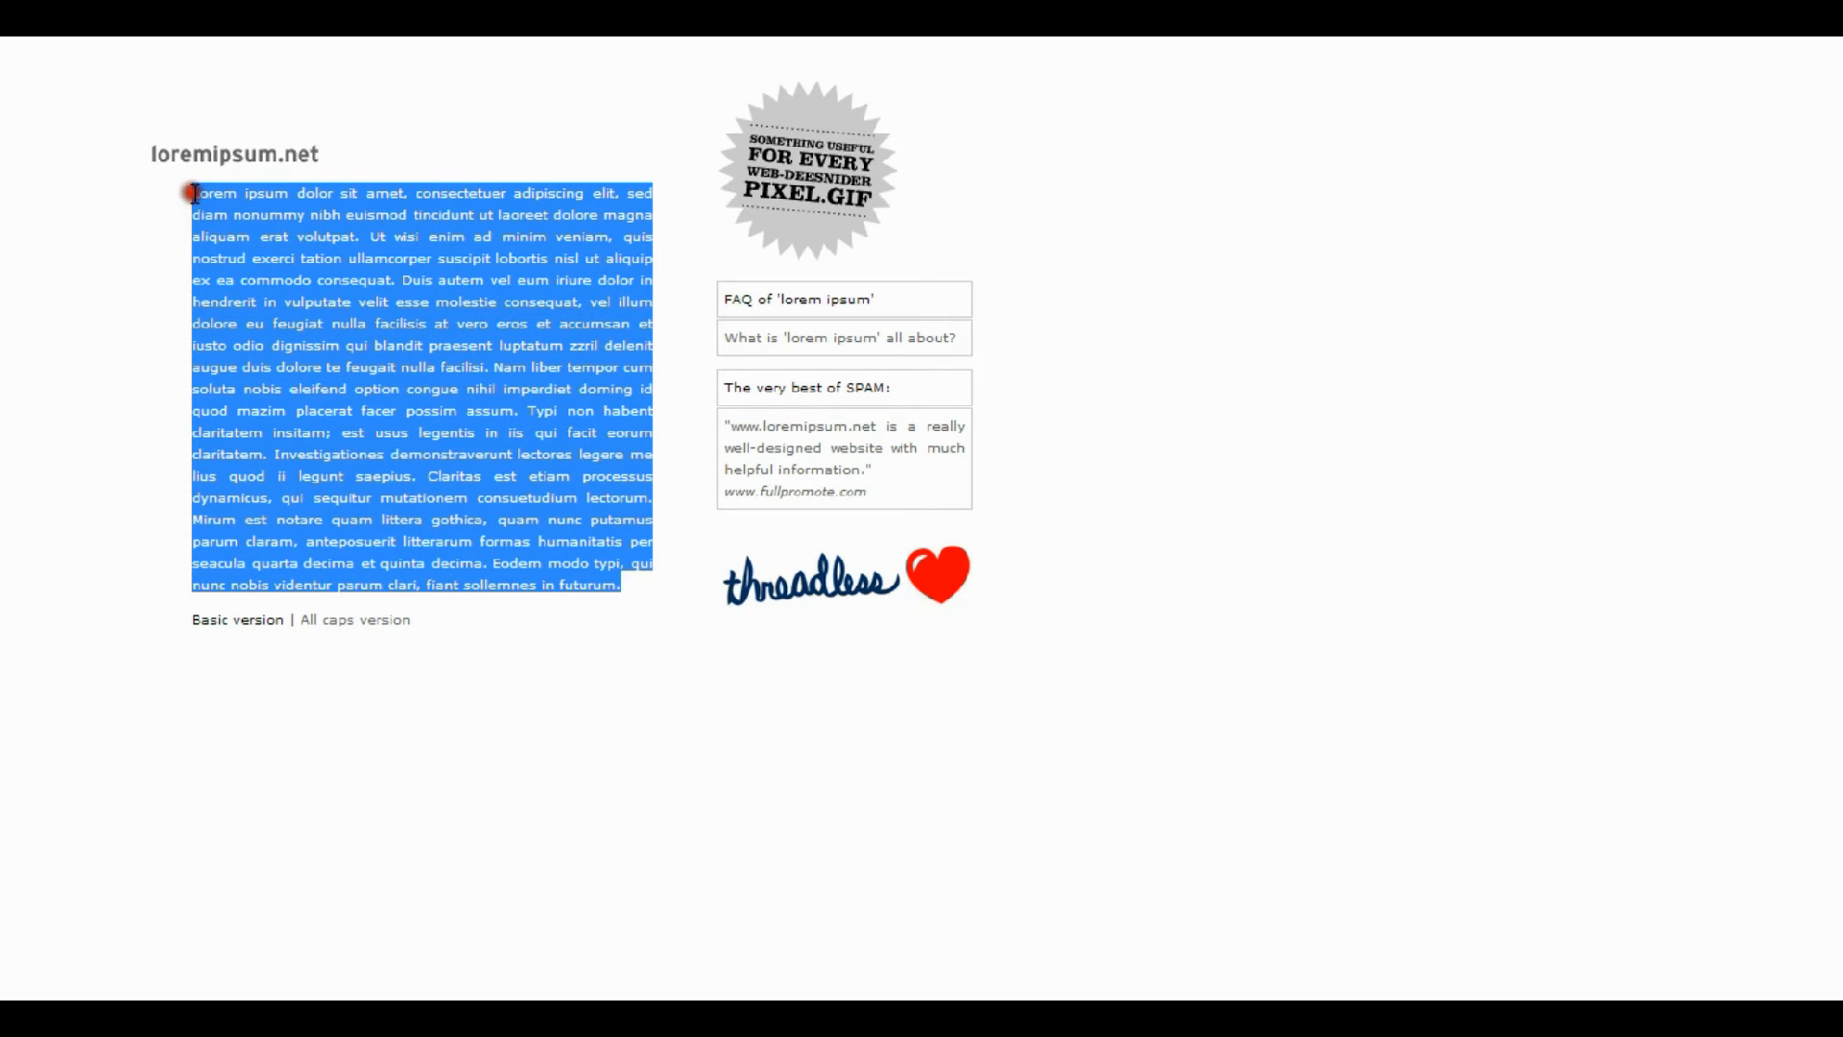
{"action": "right_click", "coordinate": [271, 226]}
{"action": "left_click", "coordinate": [312, 243]}
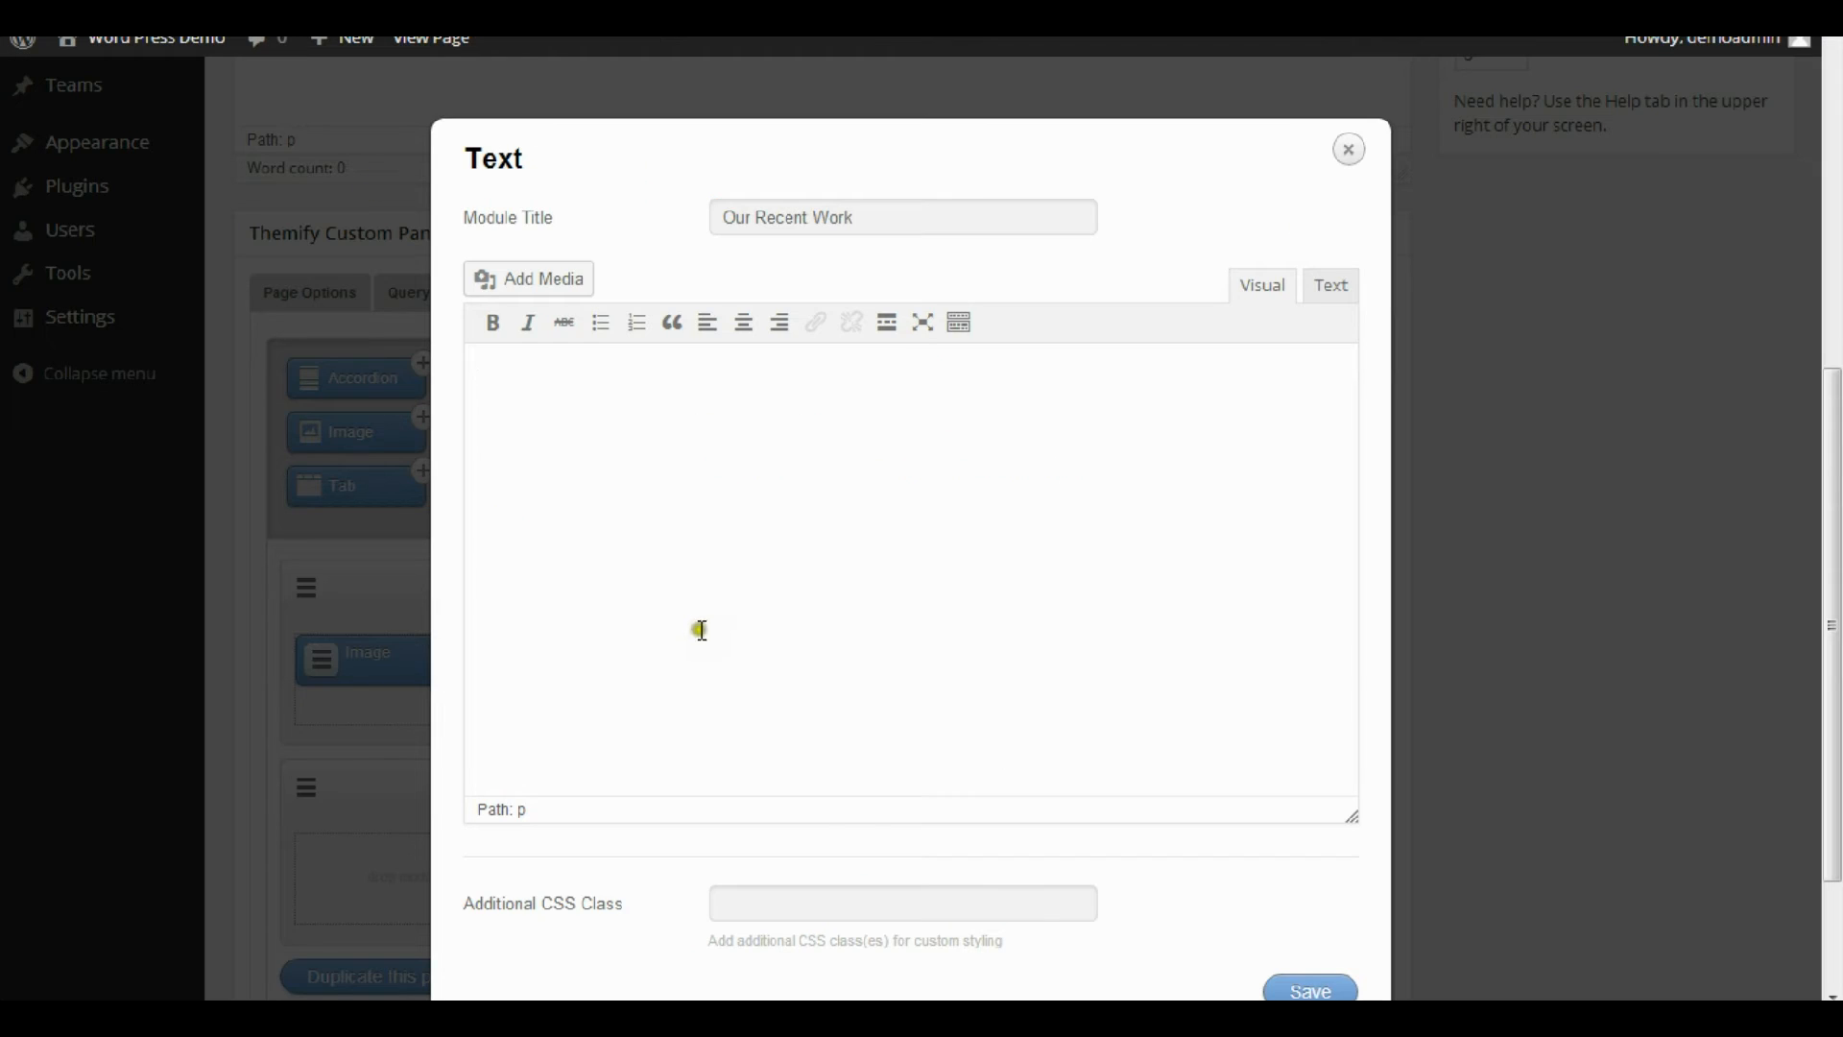
{"action": "right_click", "coordinate": [694, 561]}
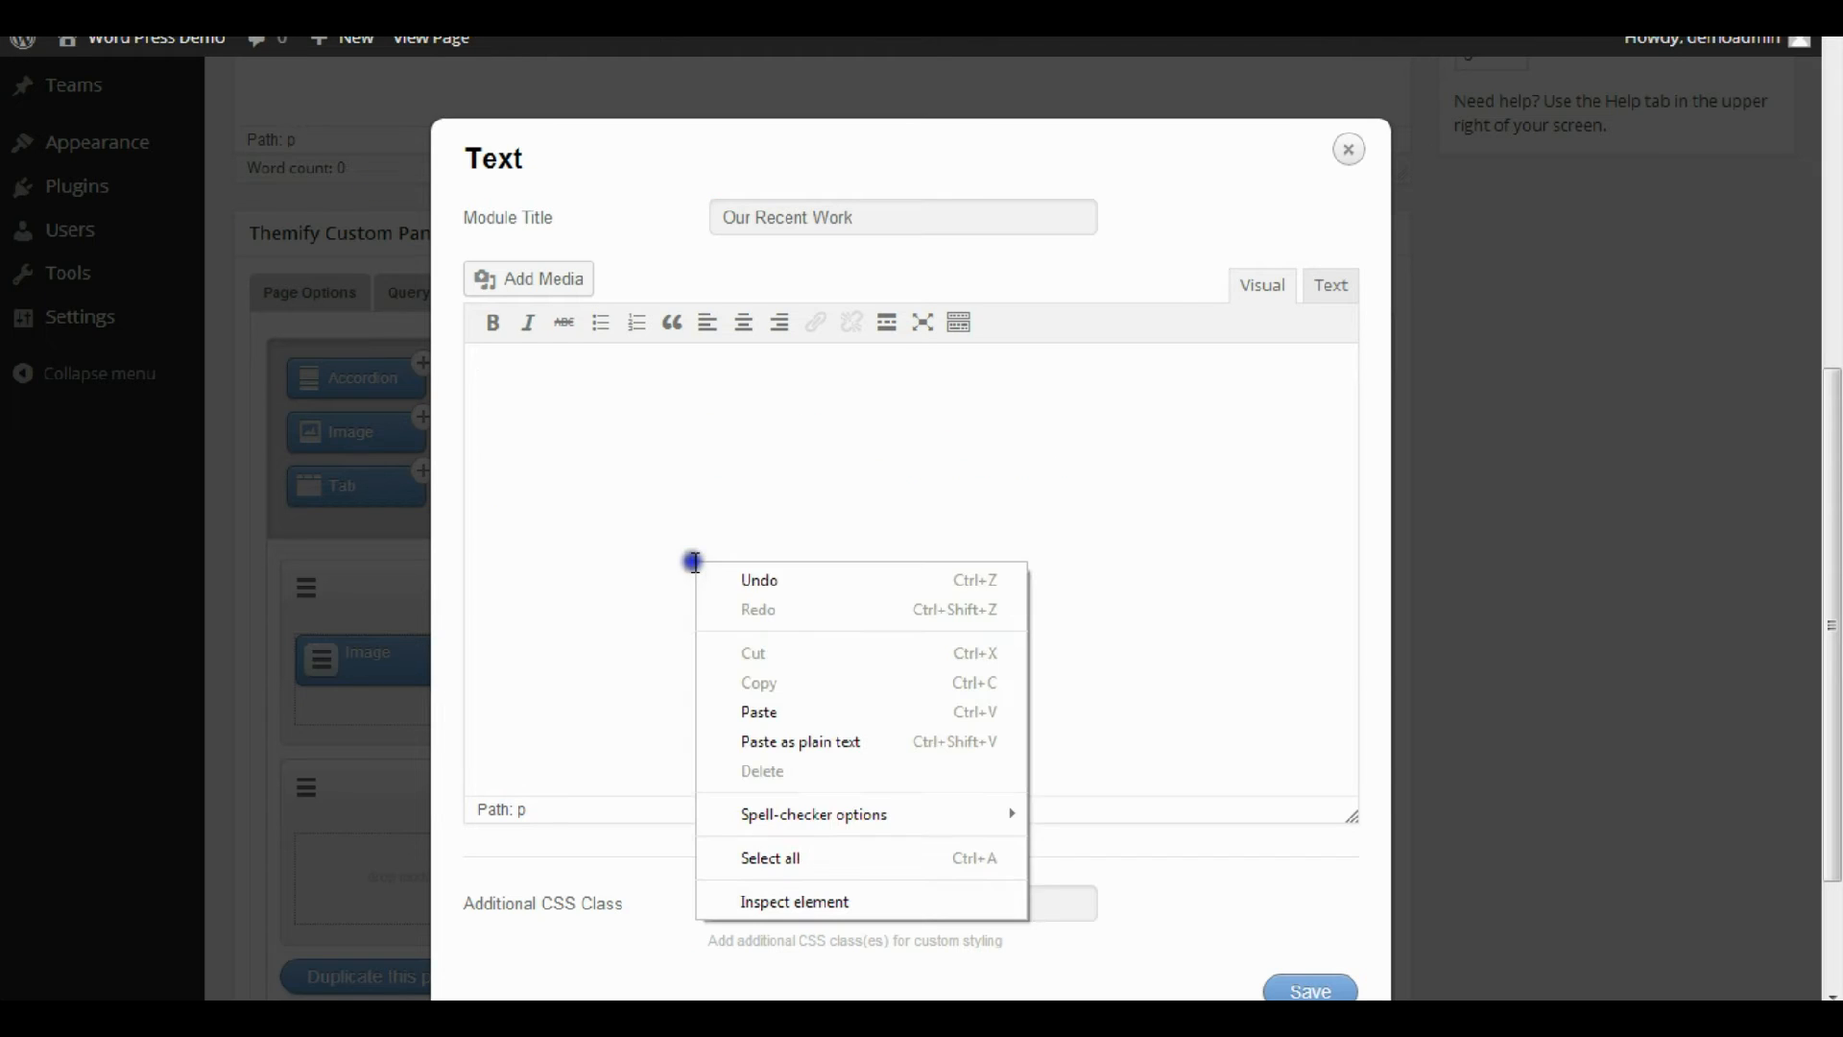
{"action": "left_click", "coordinate": [781, 713]}
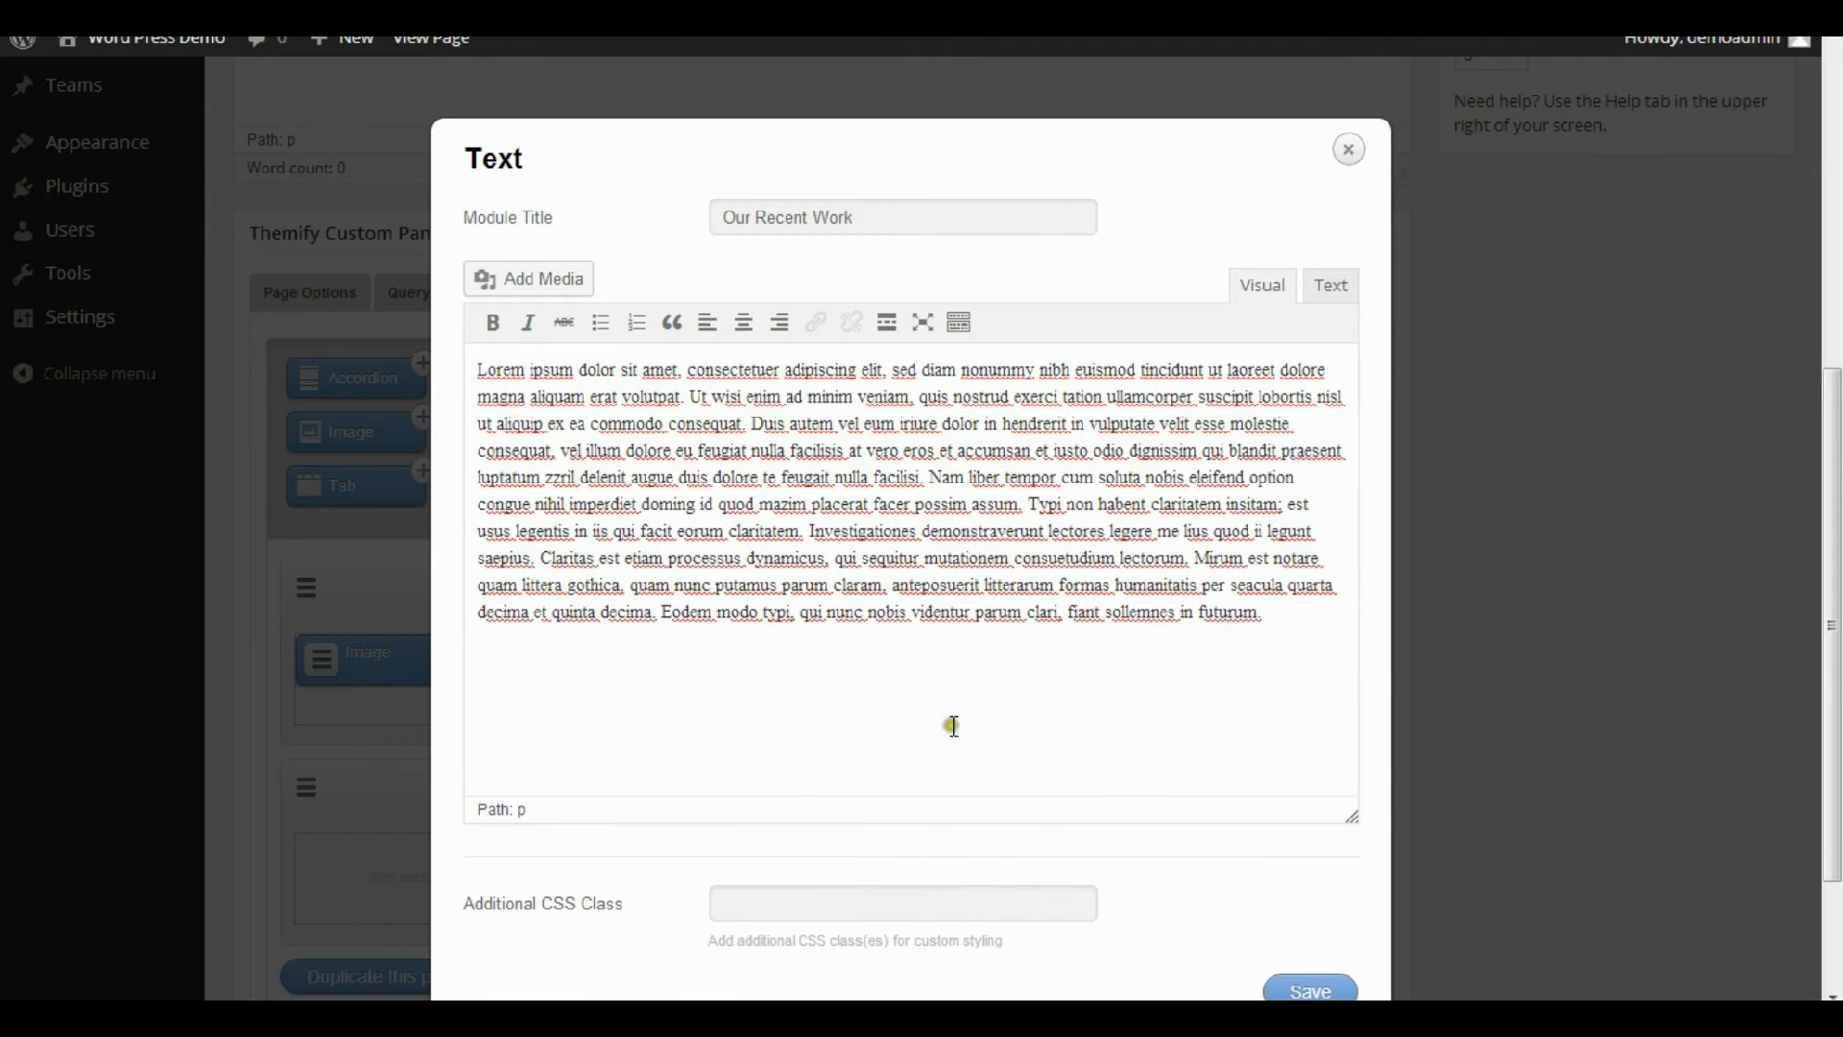
Split "Lorem ipsum dolor sit amet," into its own paragraph above the remaining text and make it bold.
{"action": "scroll", "coordinate": [1824, 571], "scroll_direction": "down", "scroll_amount": 2}
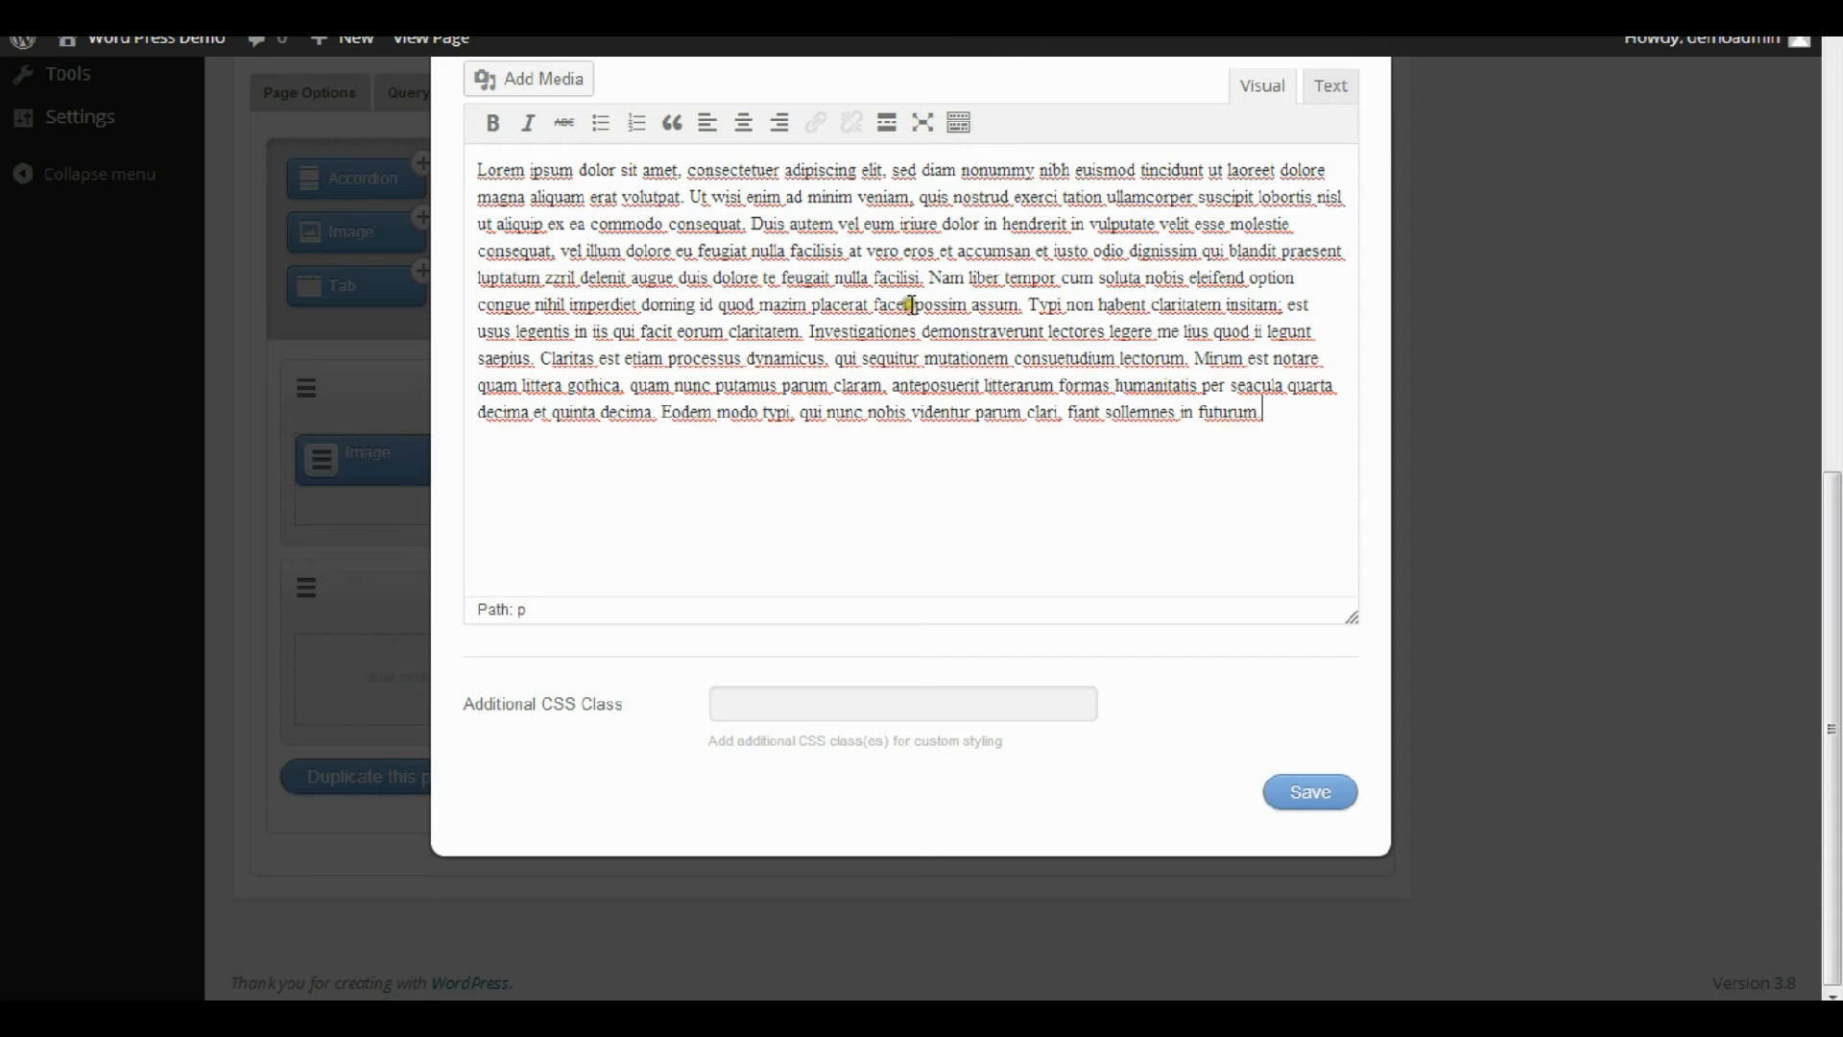
{"action": "left_click", "coordinate": [689, 174]}
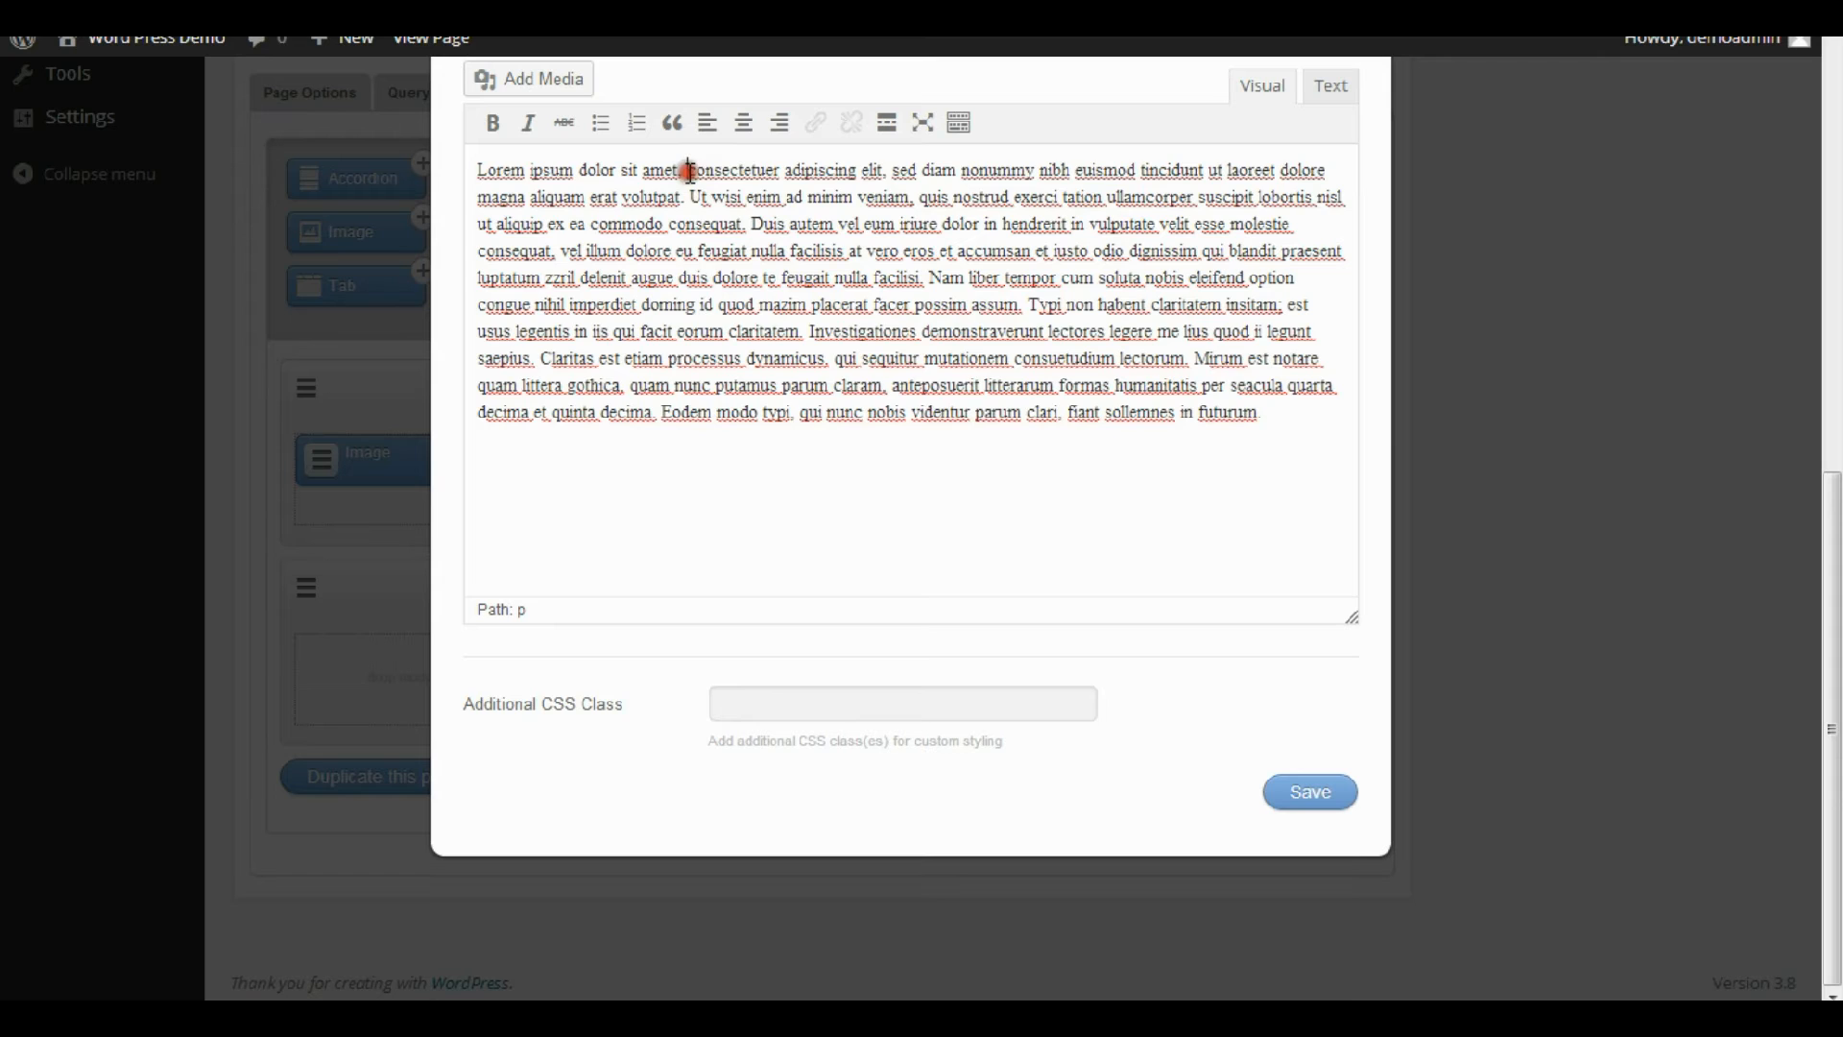
{"action": "key", "text": "Return"}
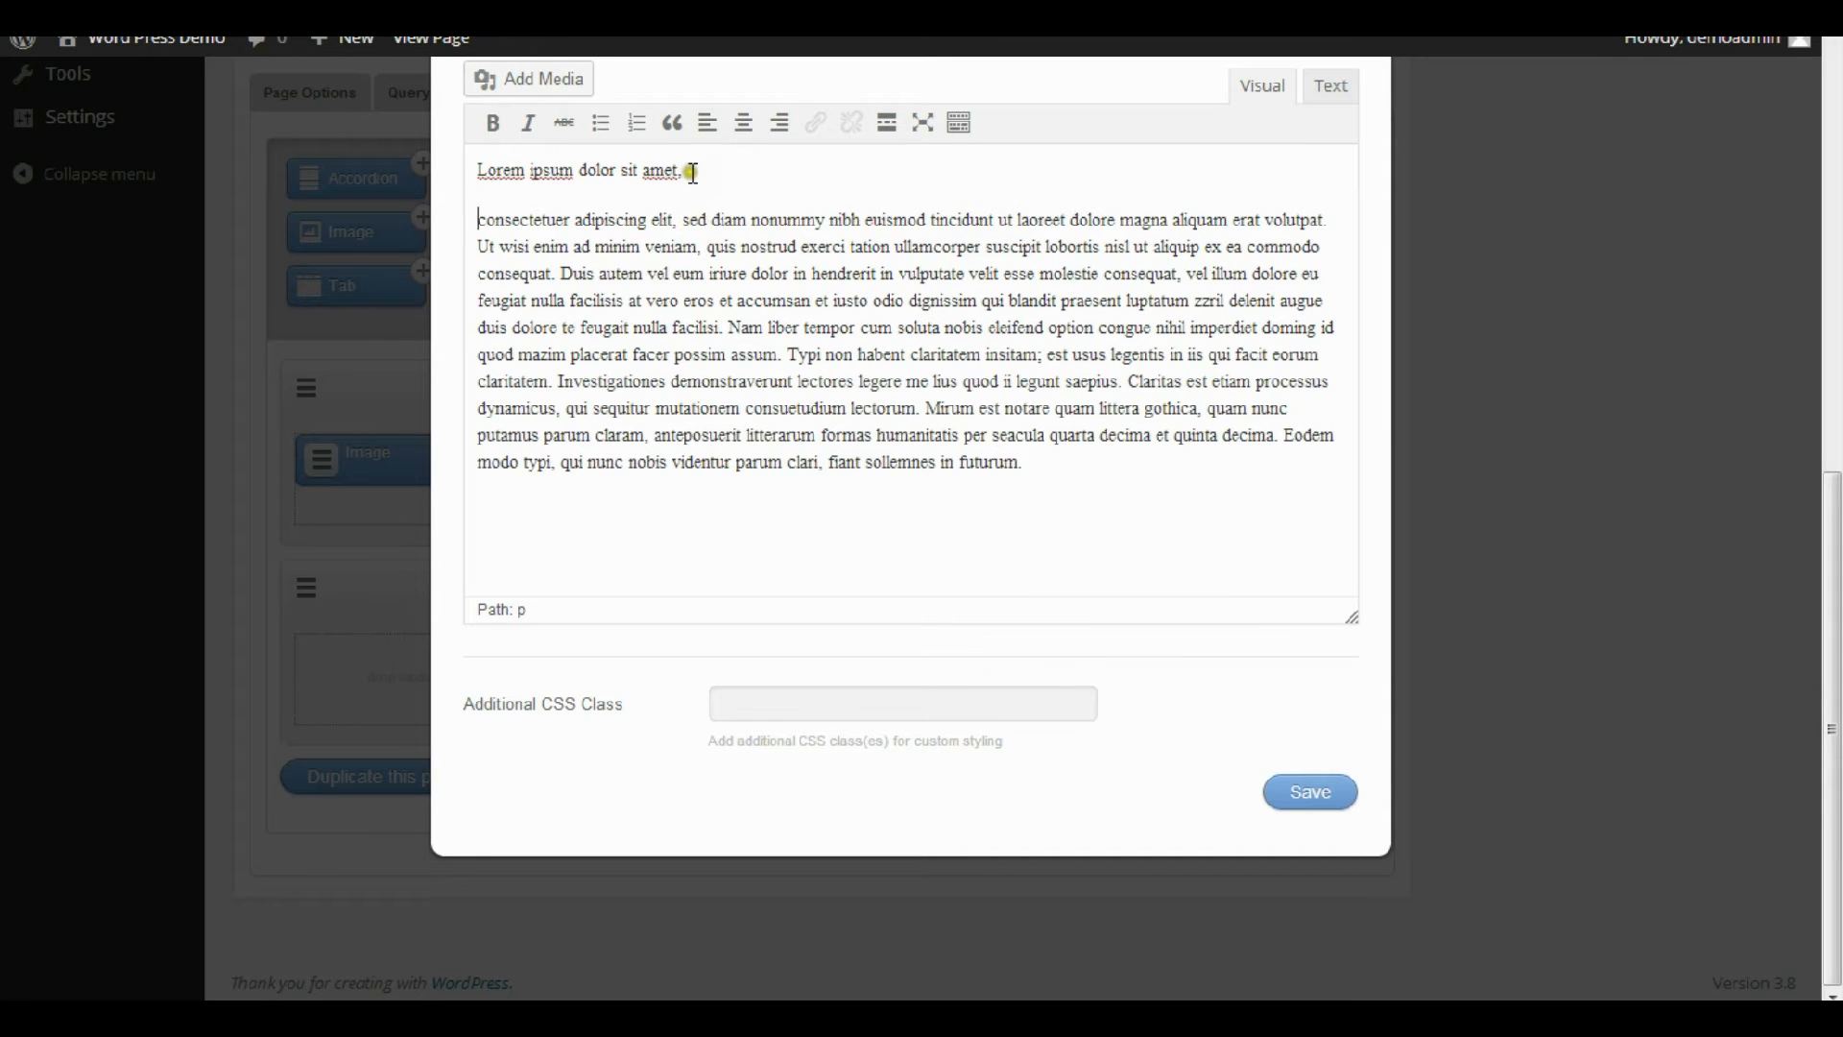
{"action": "left_click_drag", "start_coordinate": [688, 170], "coordinate": [453, 185]}
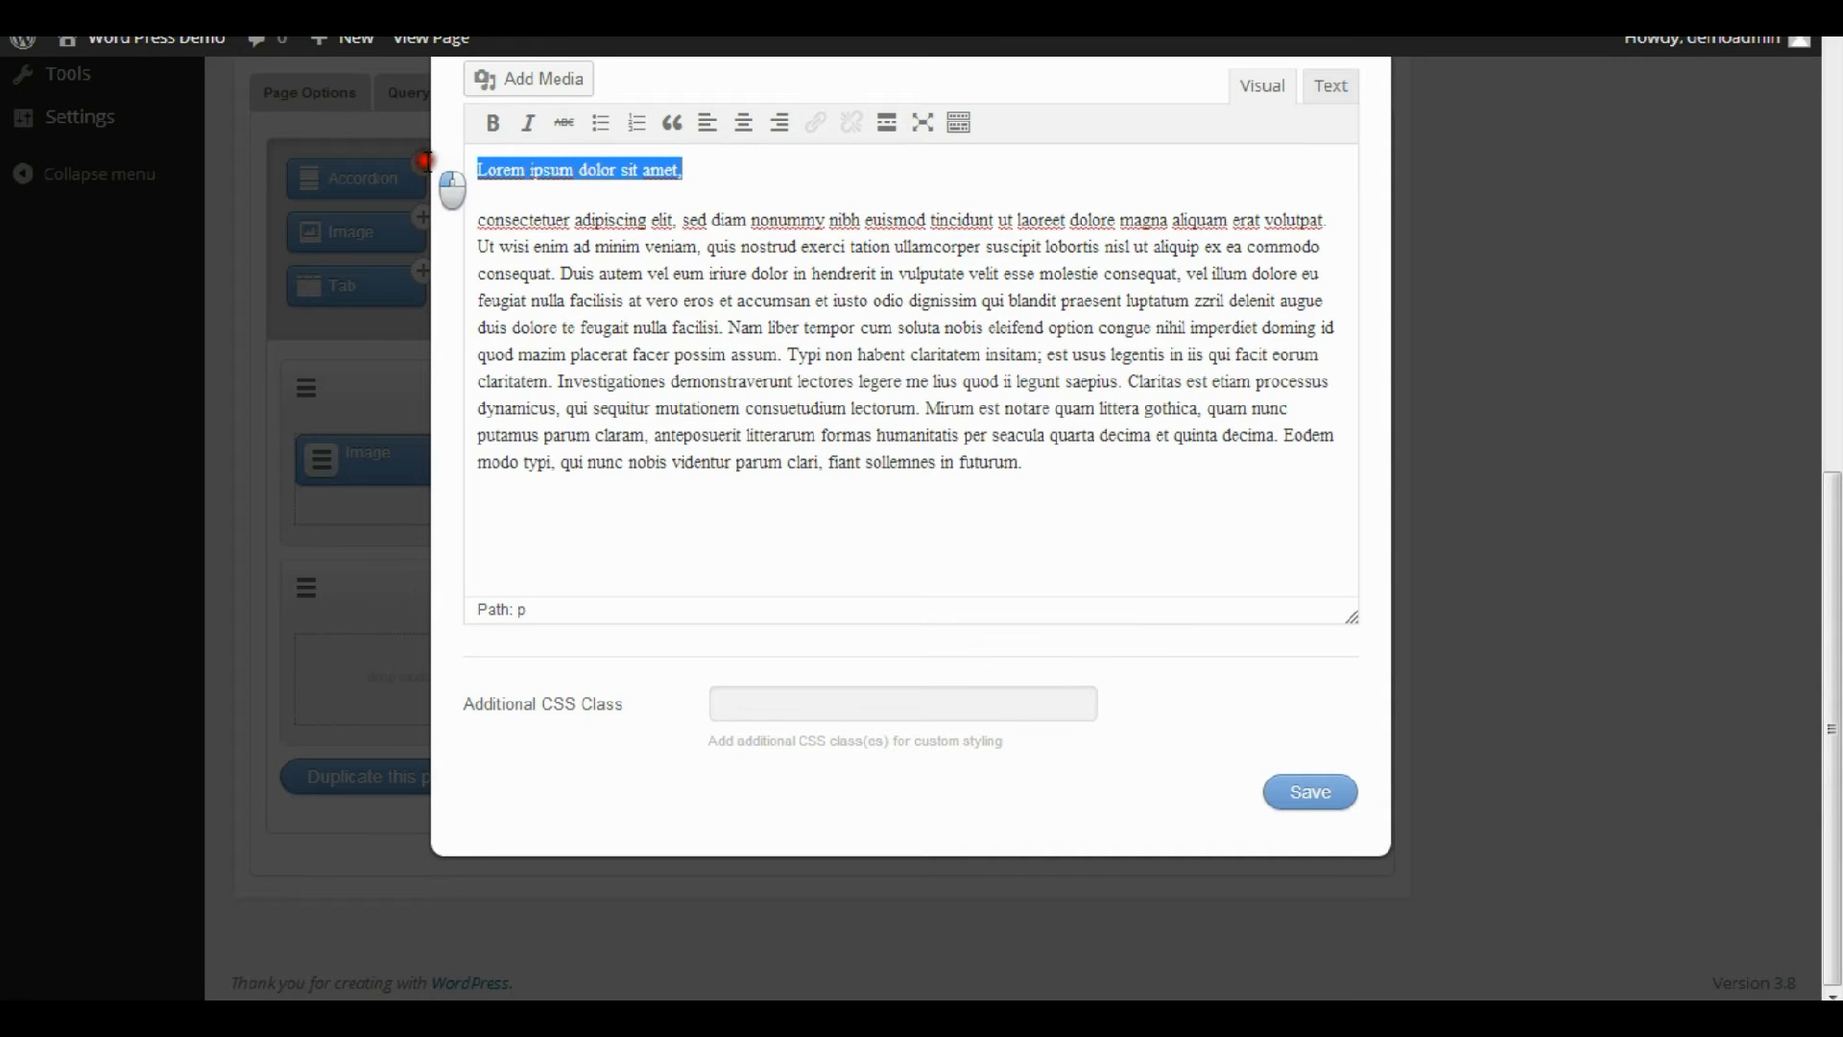
{"action": "left_click", "coordinate": [494, 125]}
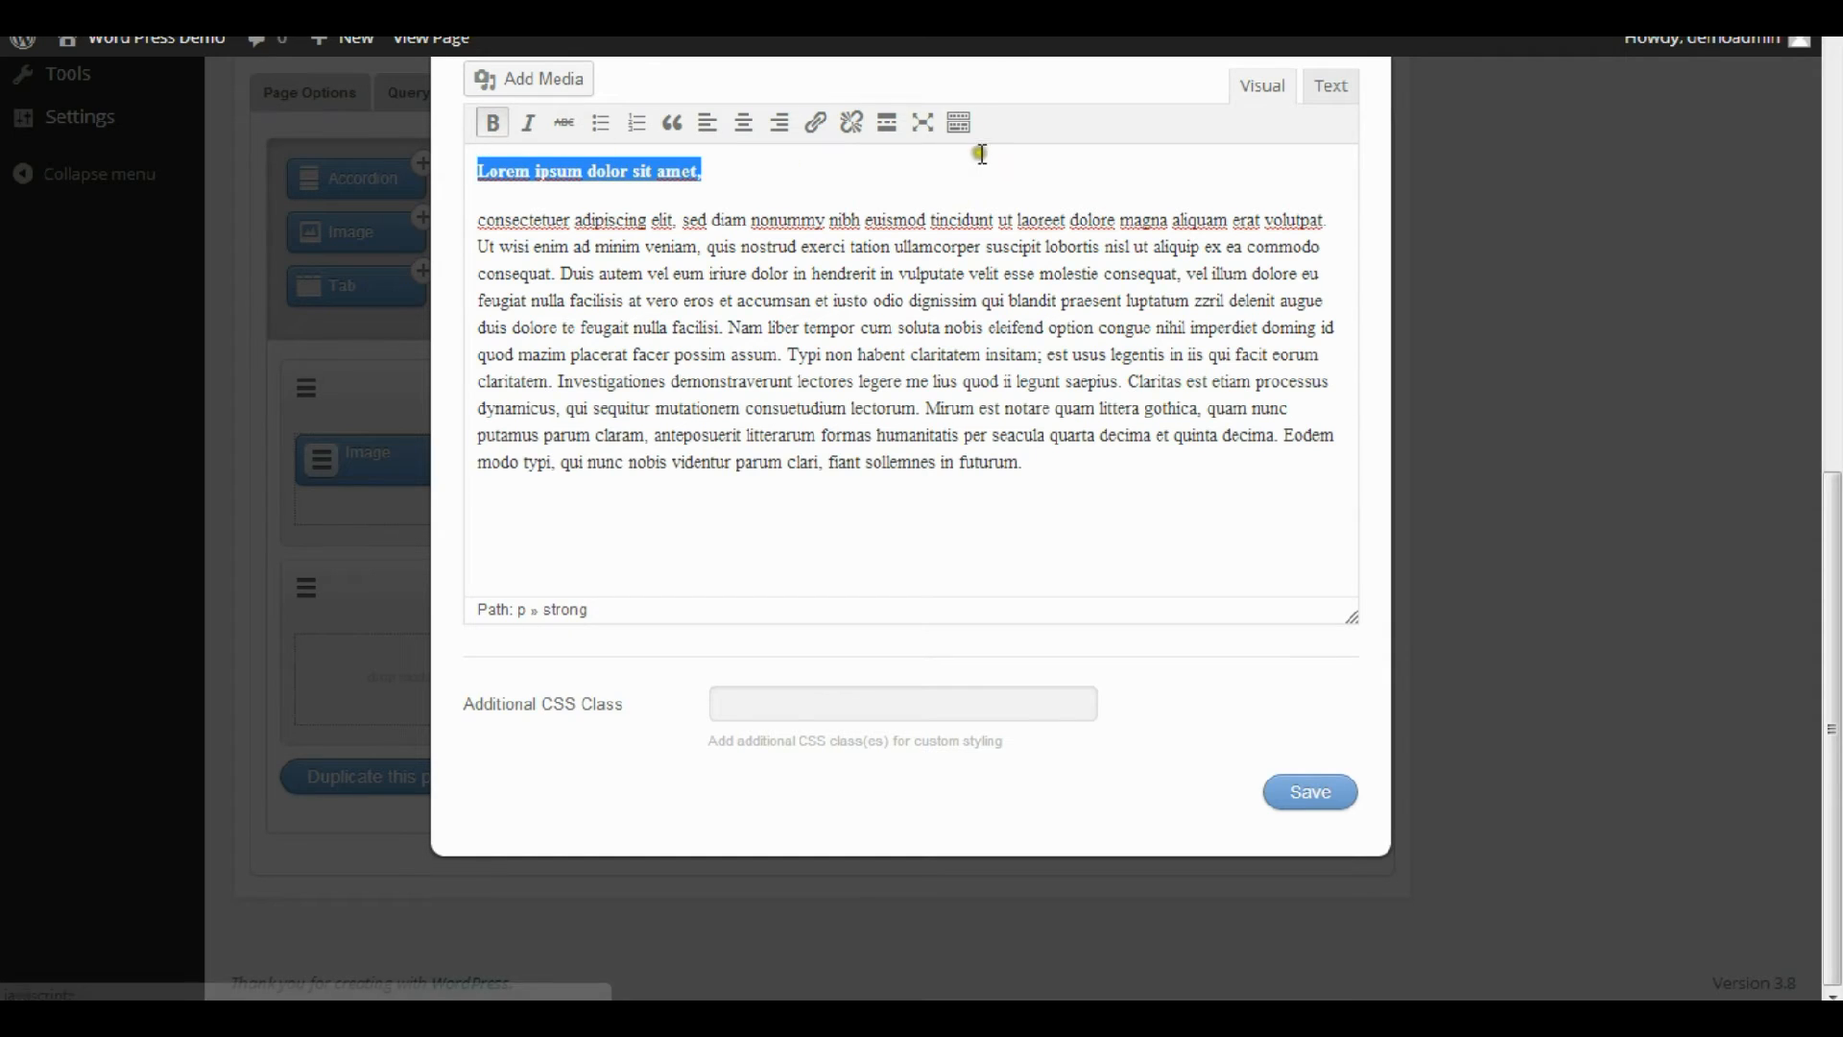
Format the "Lorem ipsum dolor sit amet," line of the Text module as Heading 1.
{"action": "left_click", "coordinate": [964, 129]}
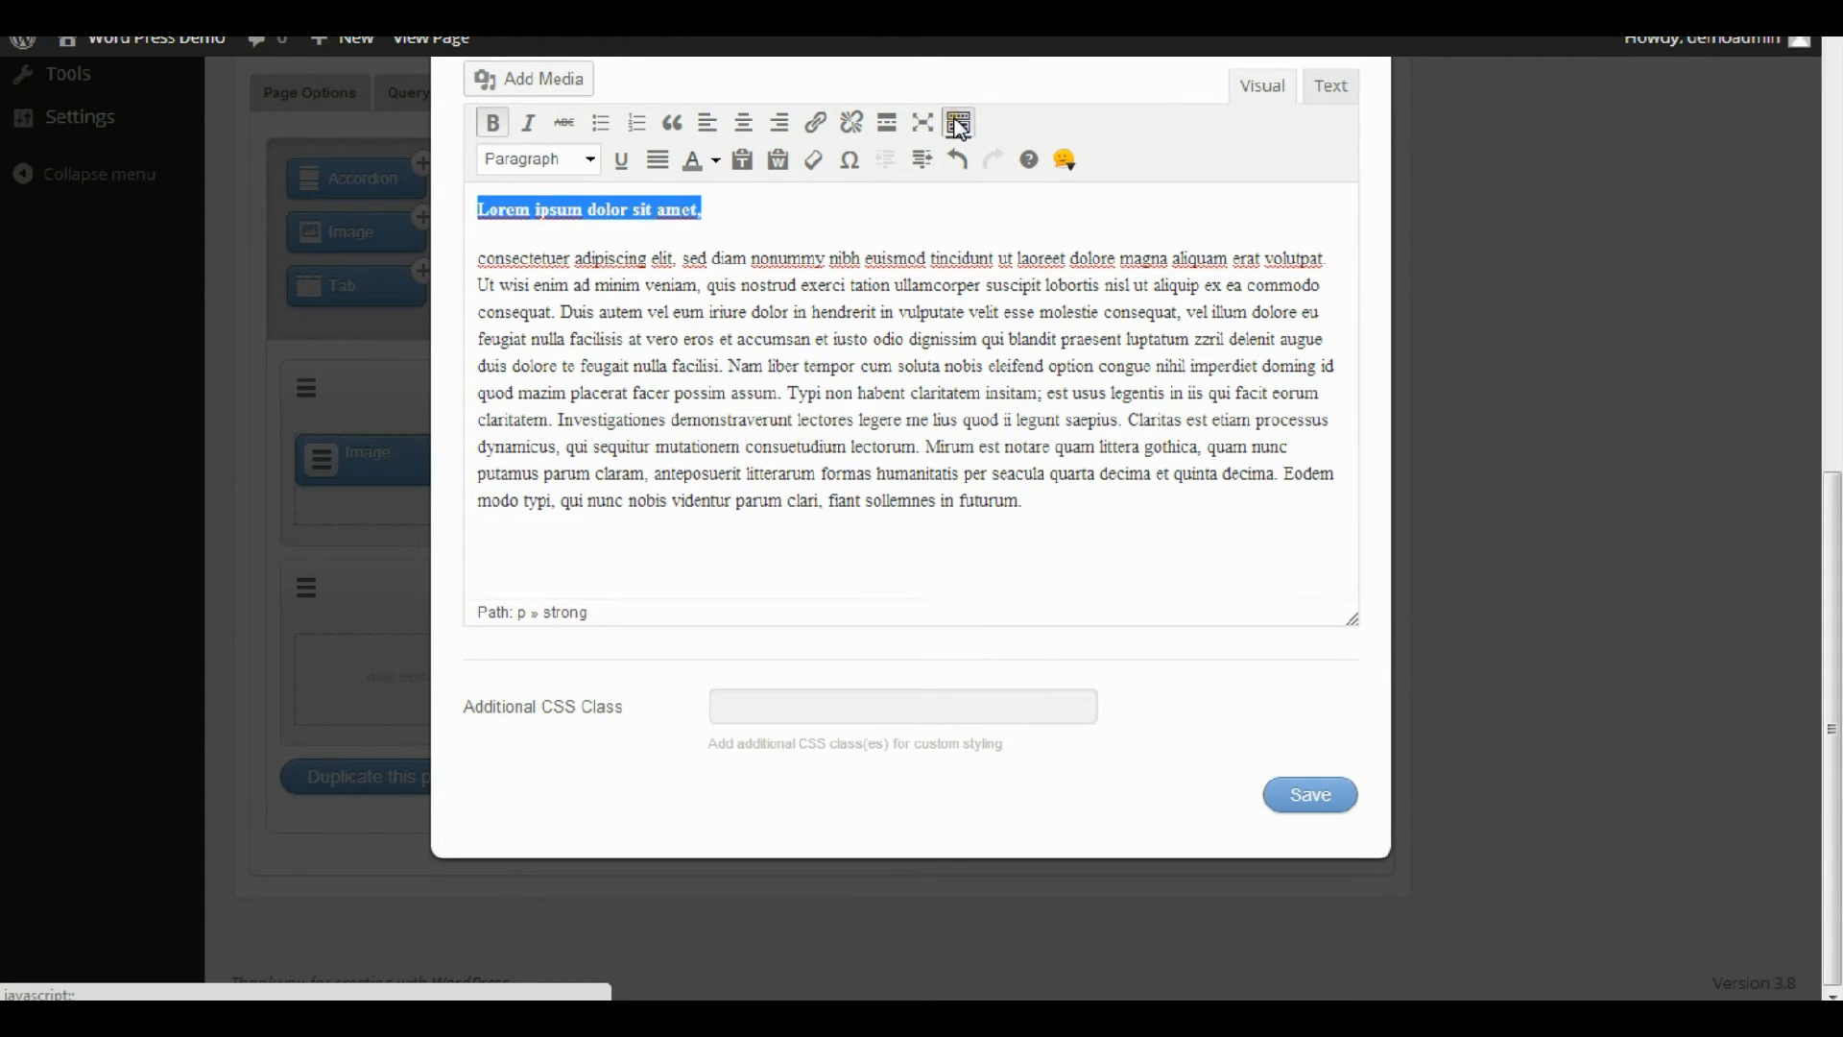
{"action": "left_click", "coordinate": [962, 125]}
{"action": "left_click", "coordinate": [962, 125]}
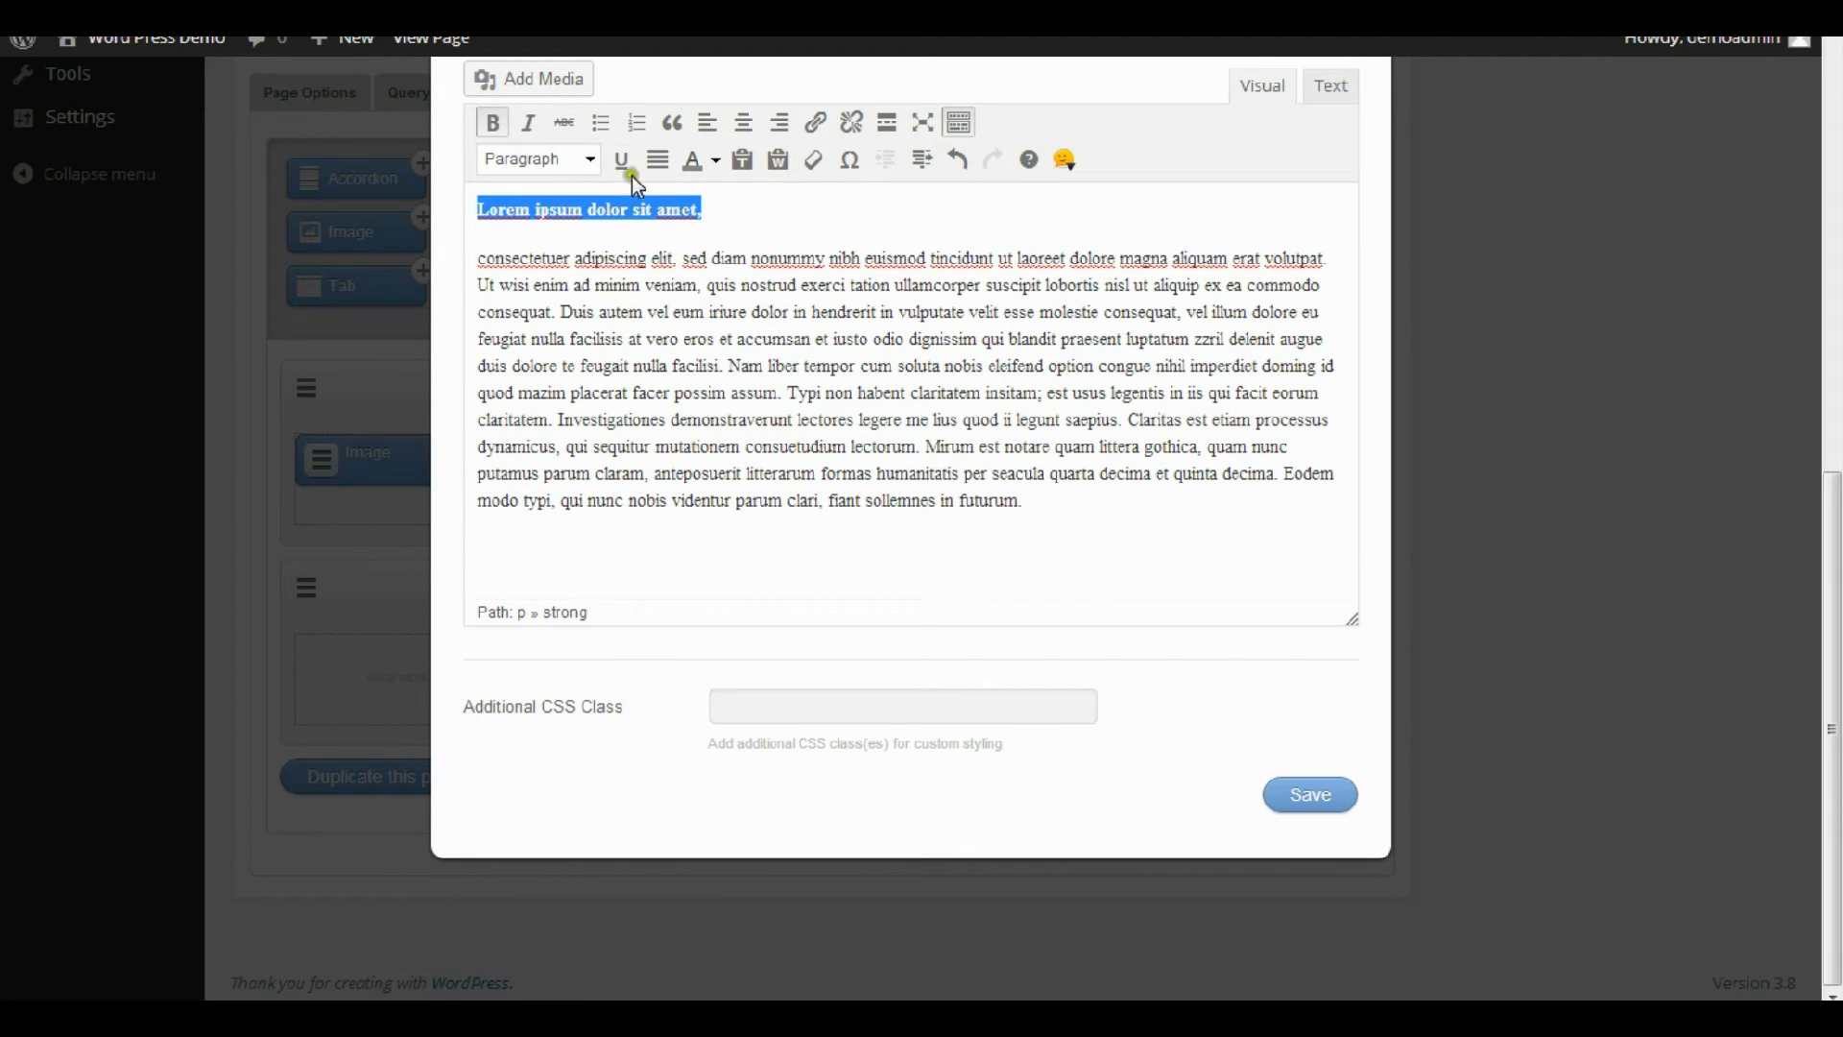
{"action": "left_click", "coordinate": [590, 159]}
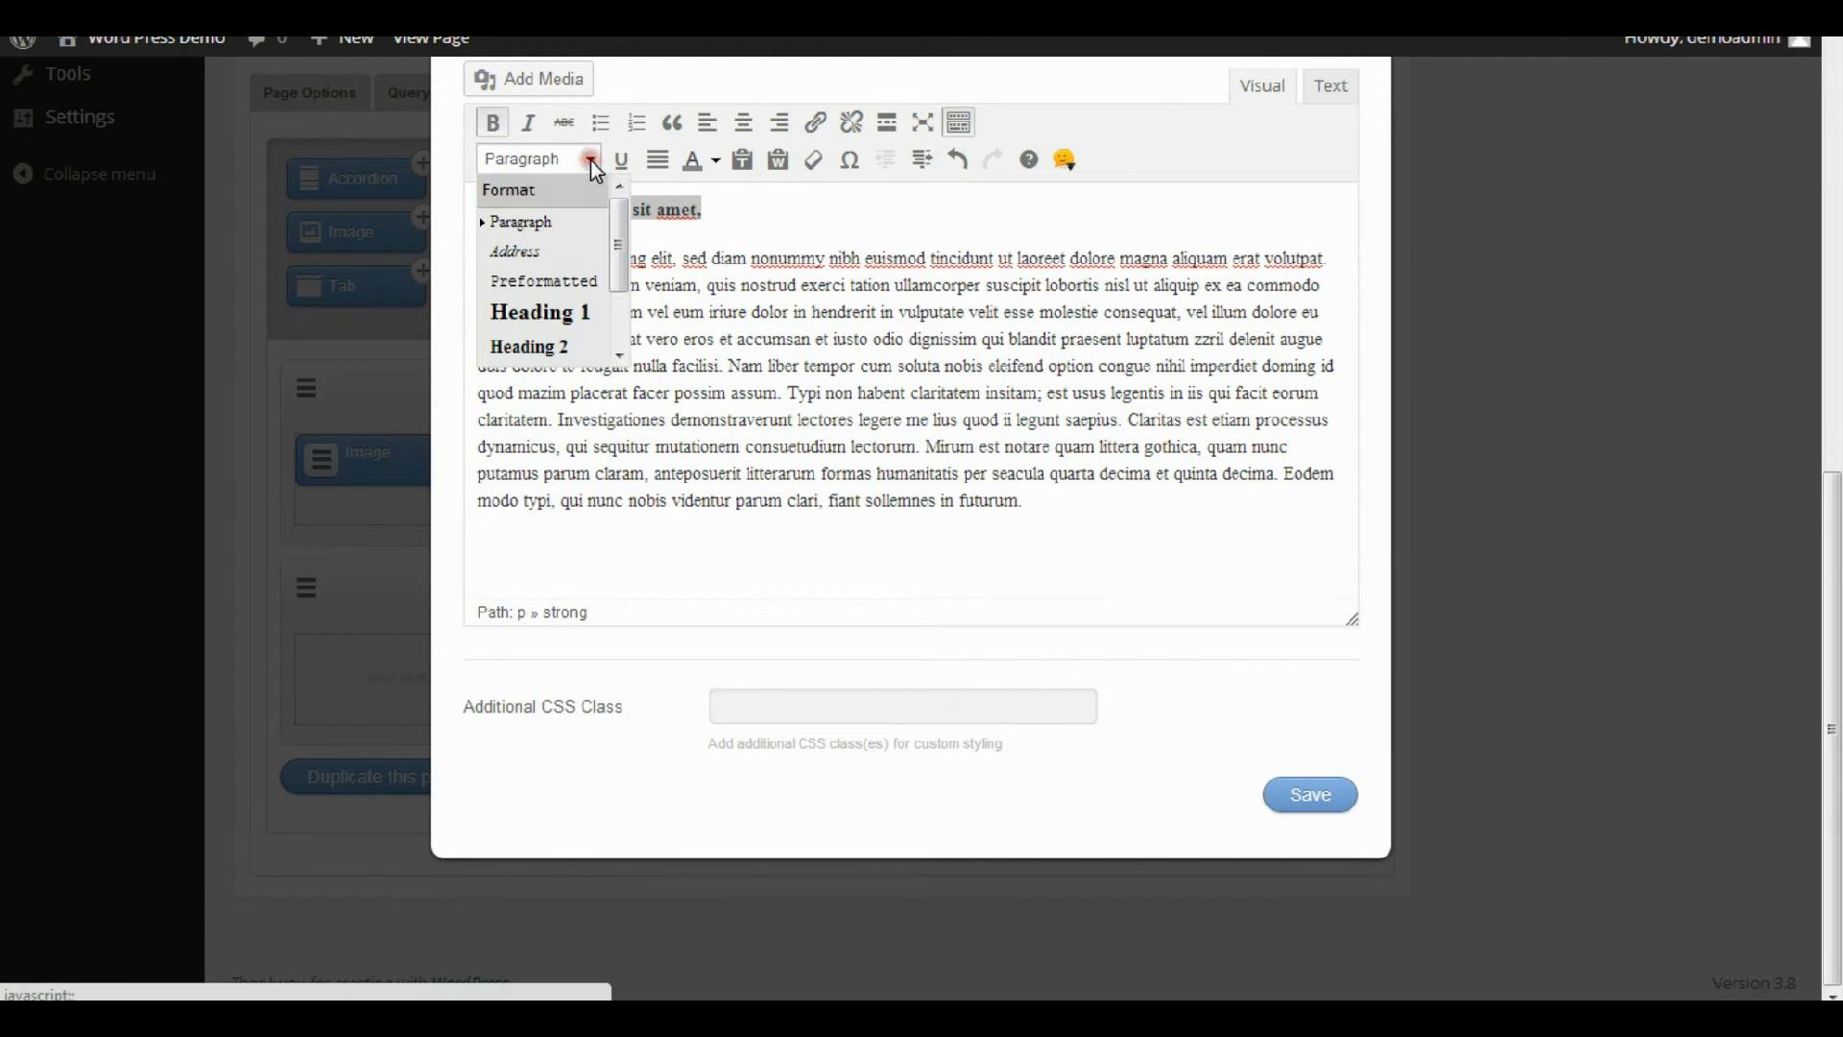
{"action": "left_click", "coordinate": [541, 315]}
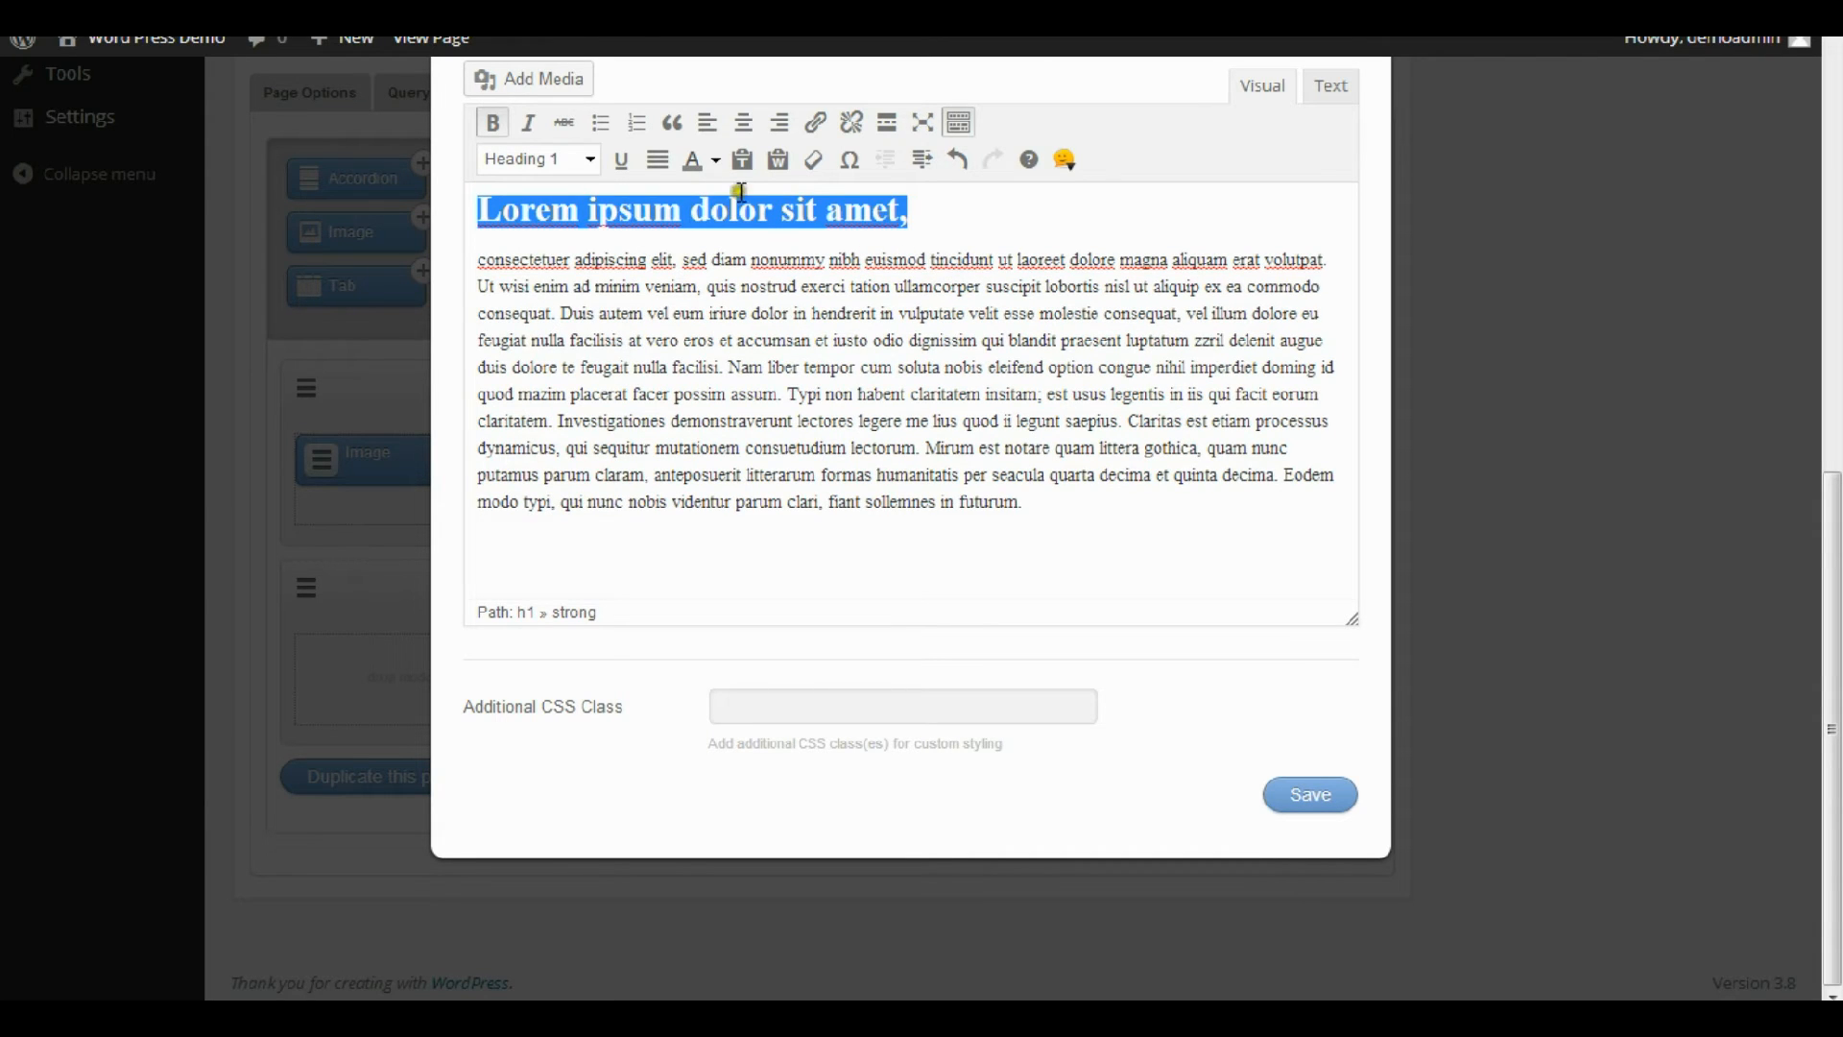
Color the "Lorem ipsum dolor sit amet," heading red and save the Text module.
{"action": "left_click", "coordinate": [717, 164]}
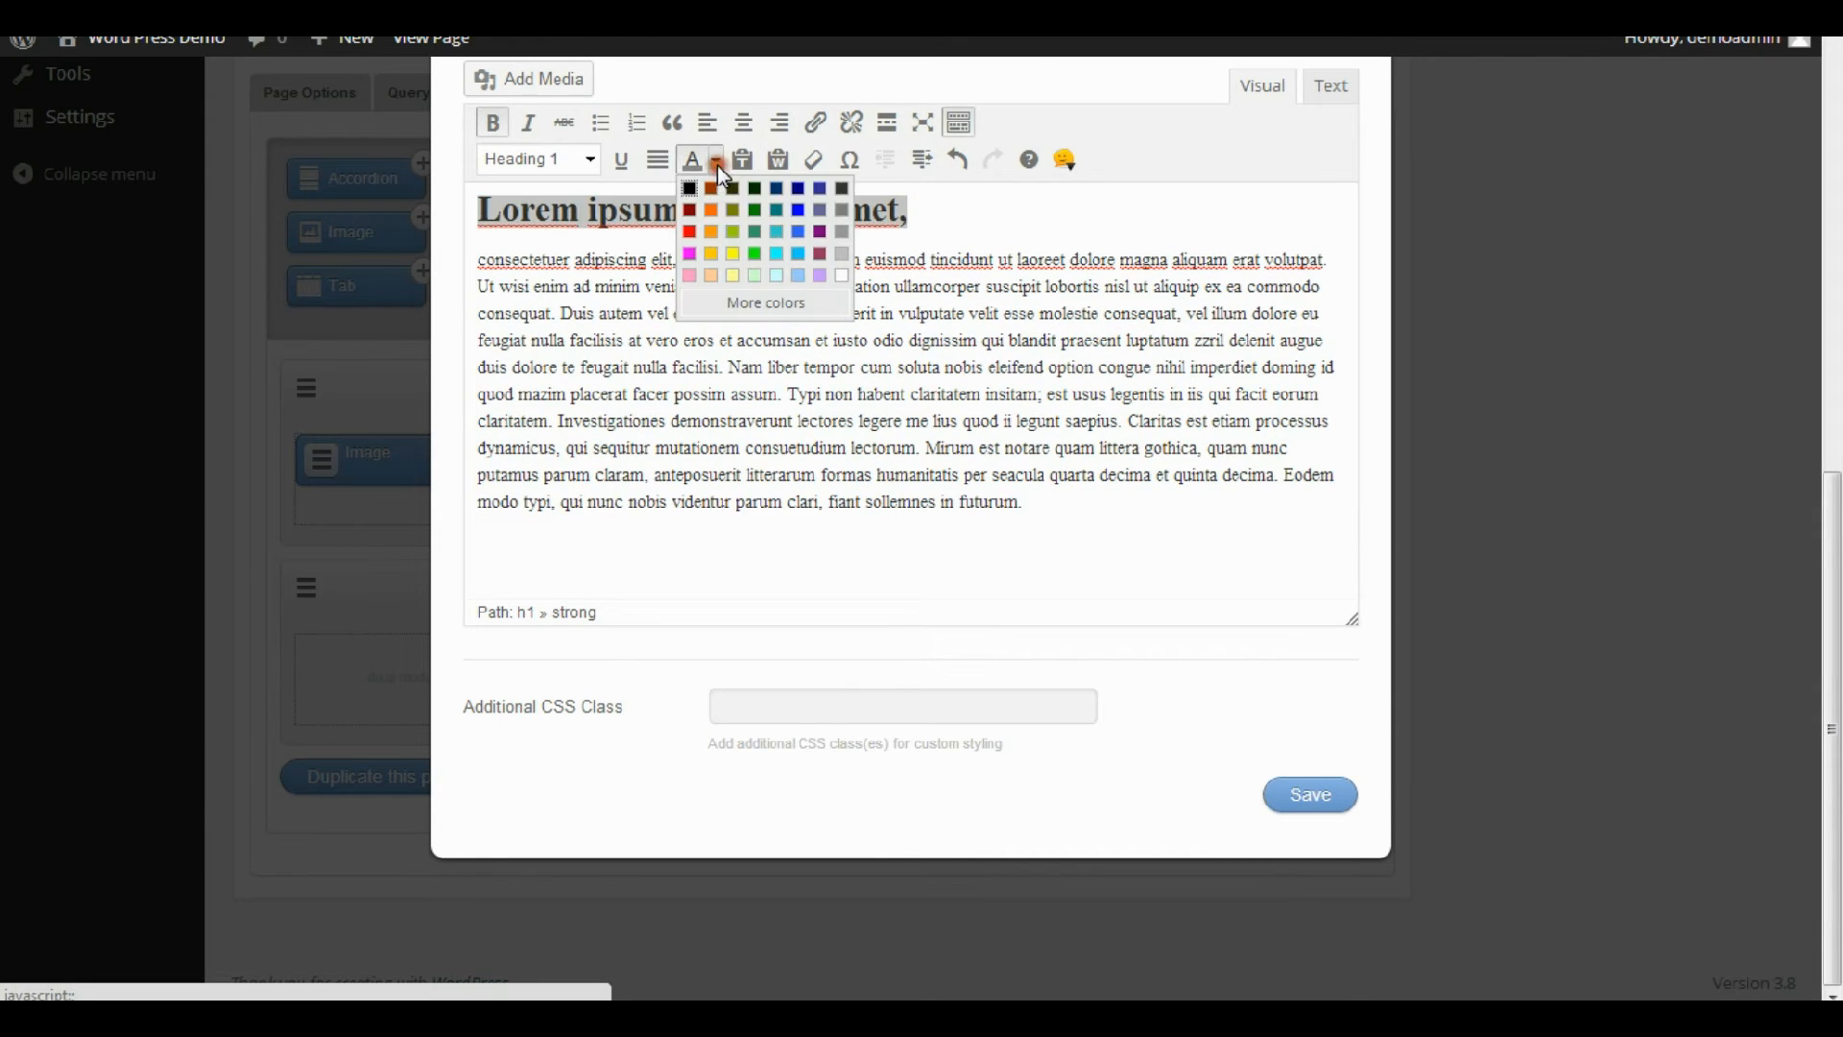
{"action": "left_click", "coordinate": [689, 231]}
{"action": "left_click", "coordinate": [1010, 211]}
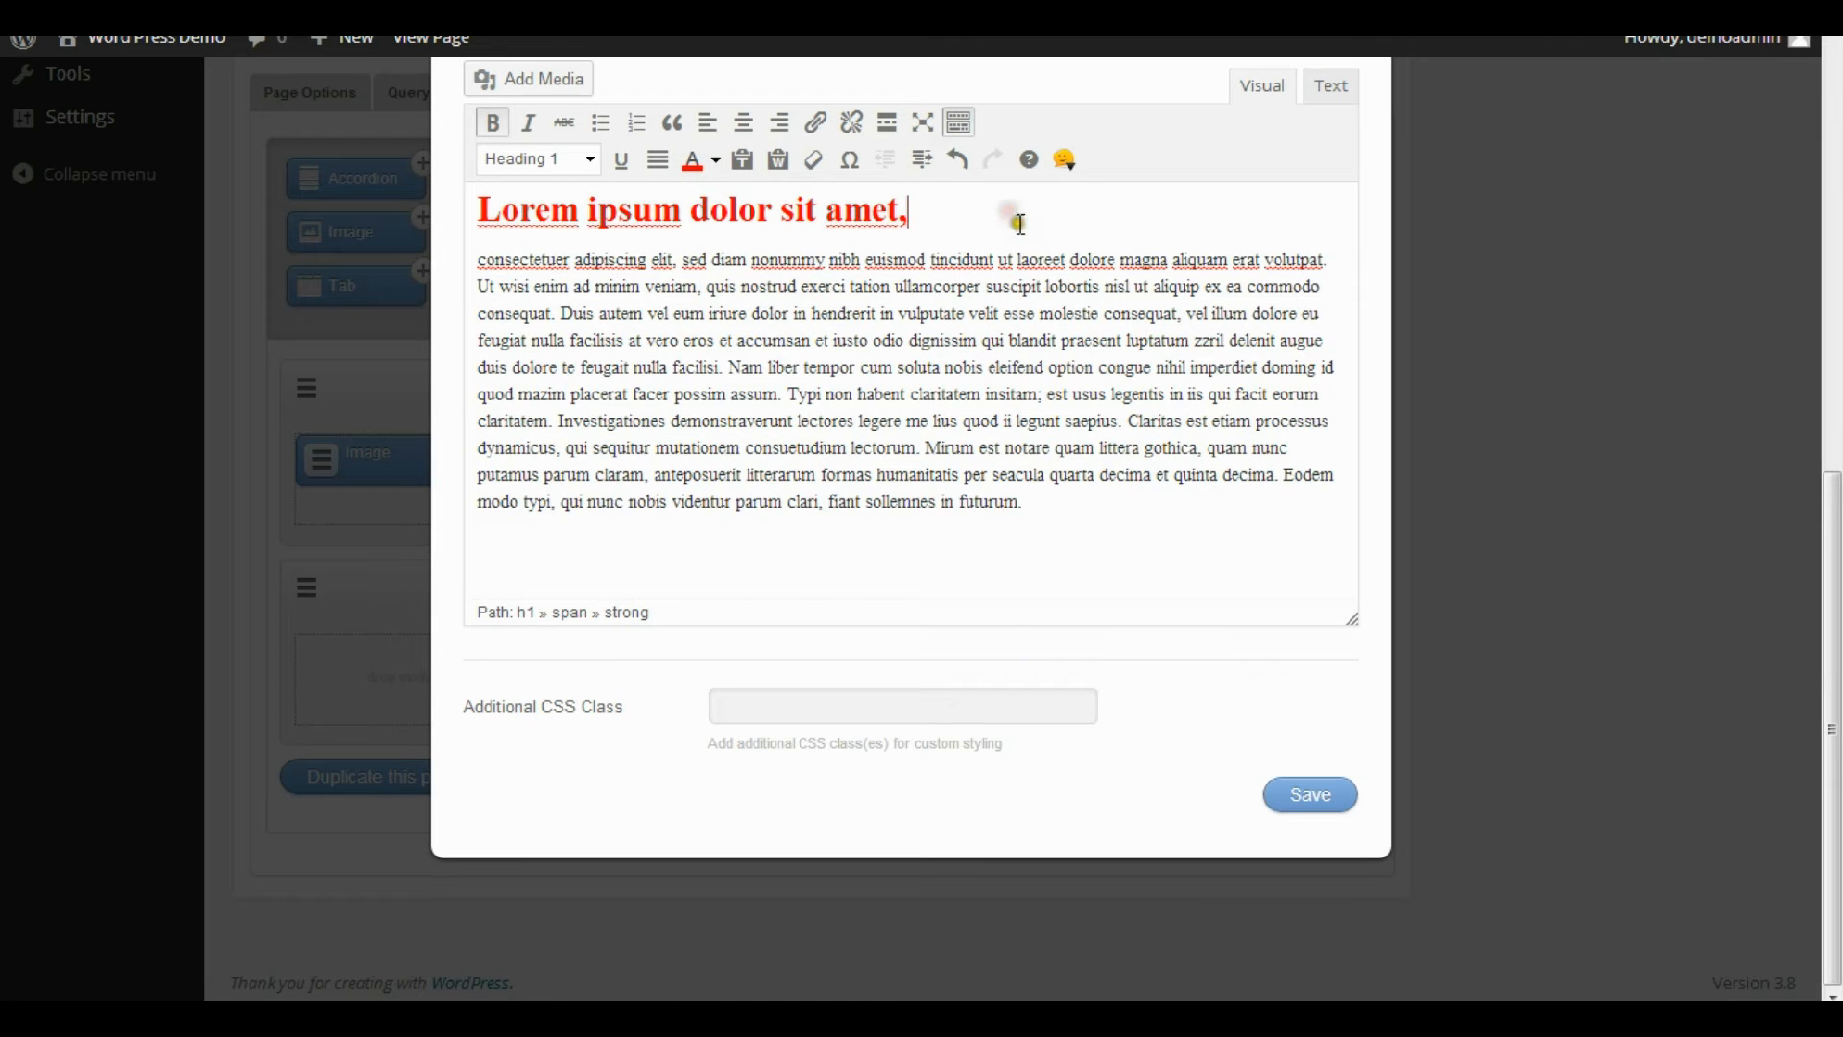
{"action": "left_click", "coordinate": [1315, 799]}
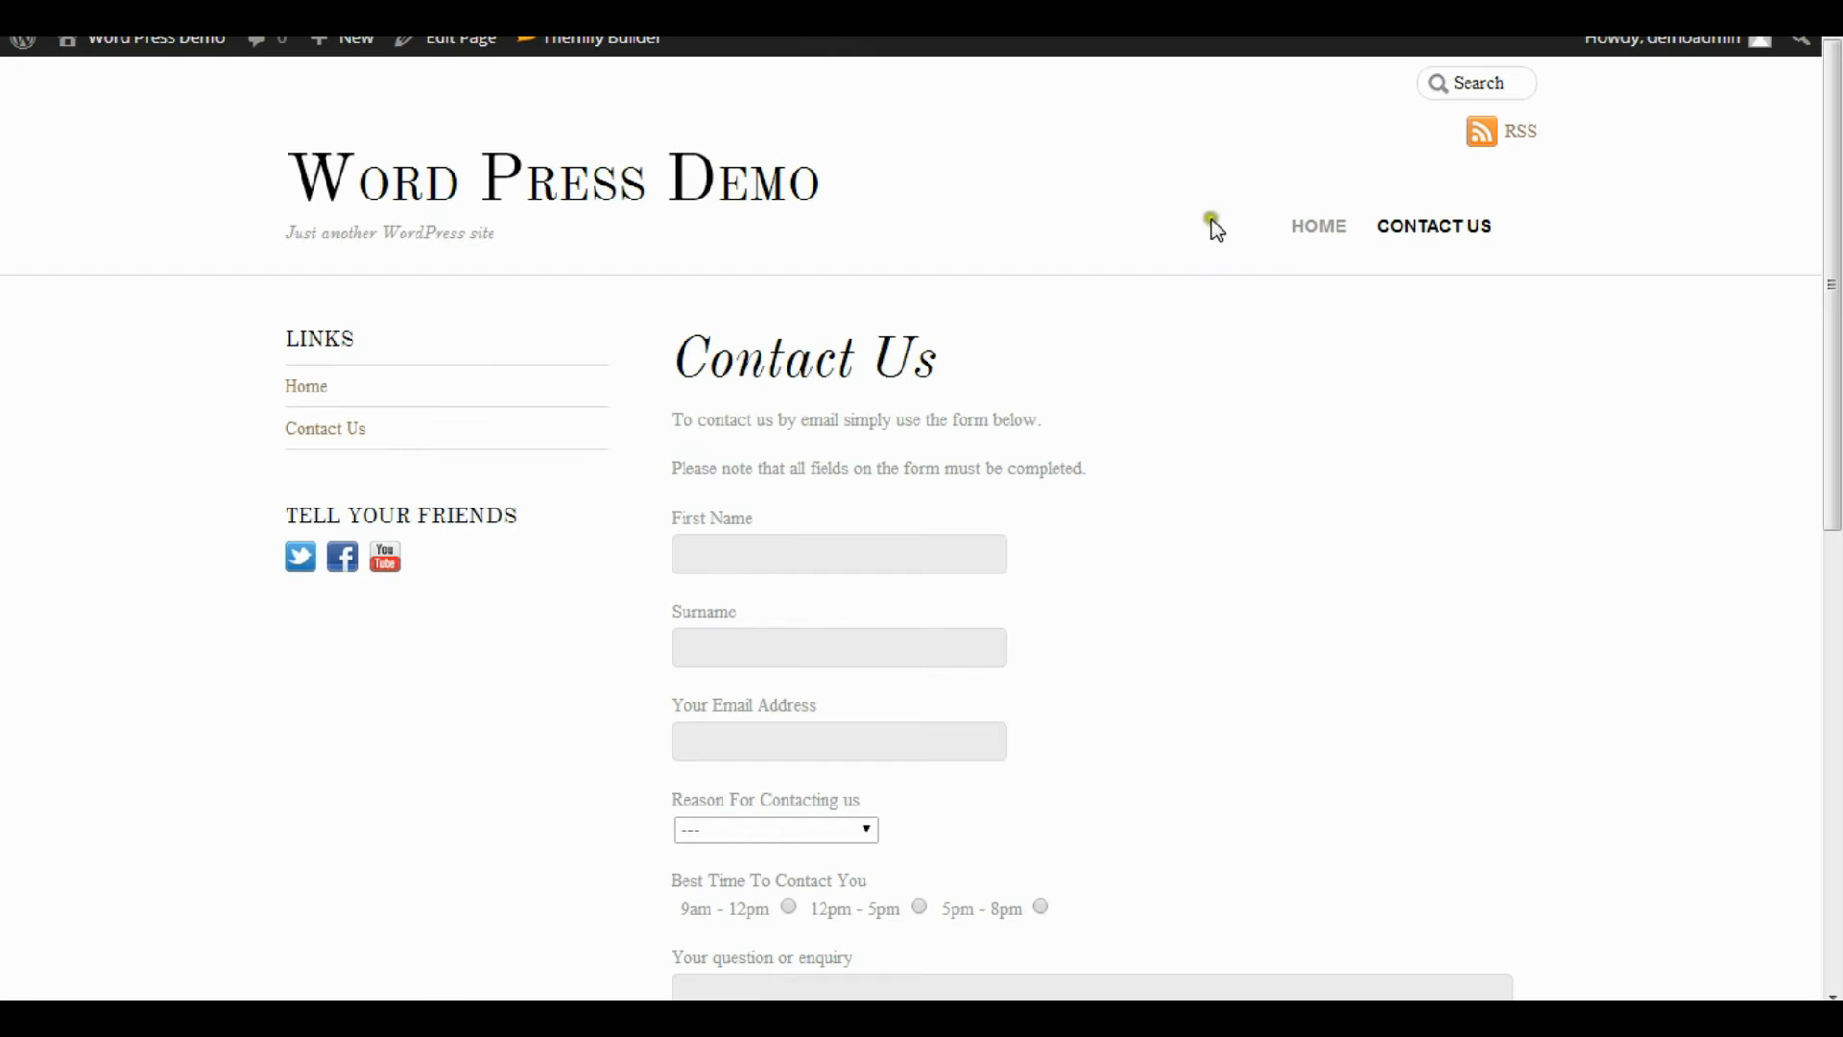
Save the page's builder layout and check the published Home page on the site.
{"action": "left_click", "coordinate": [1311, 236]}
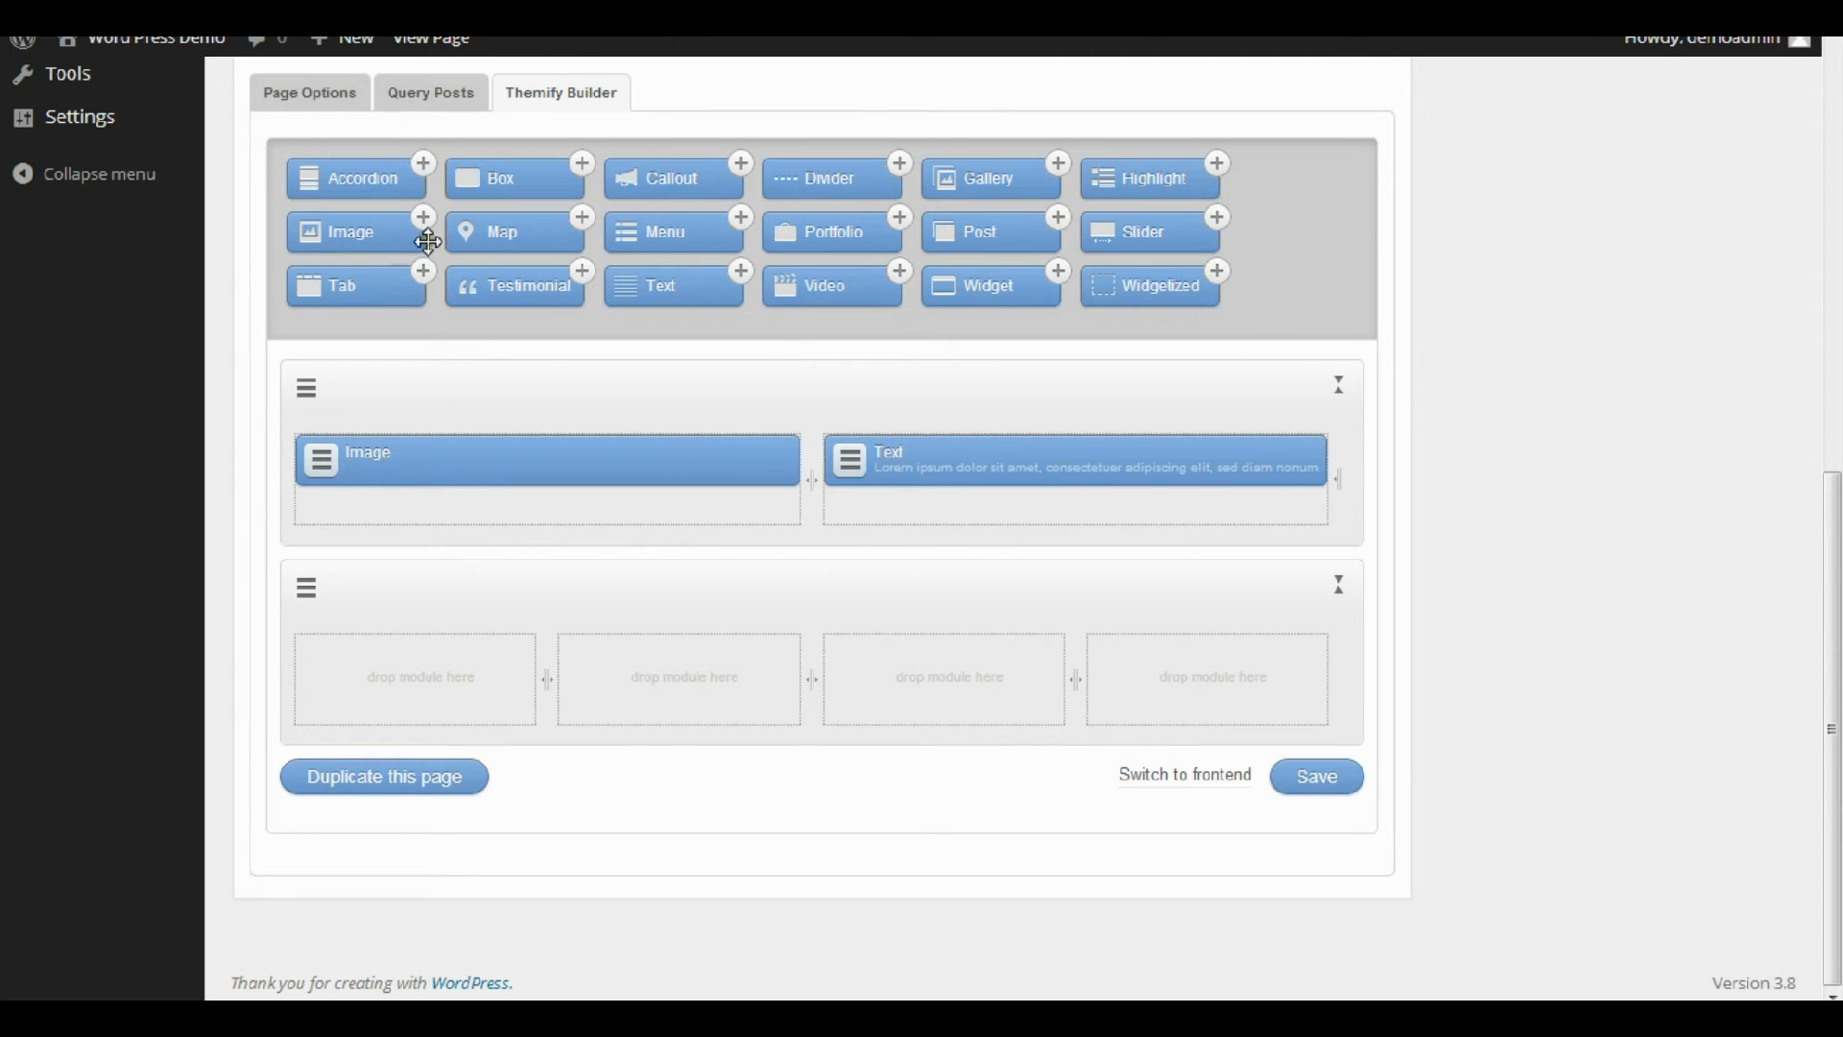
{"action": "left_click", "coordinate": [1330, 789]}
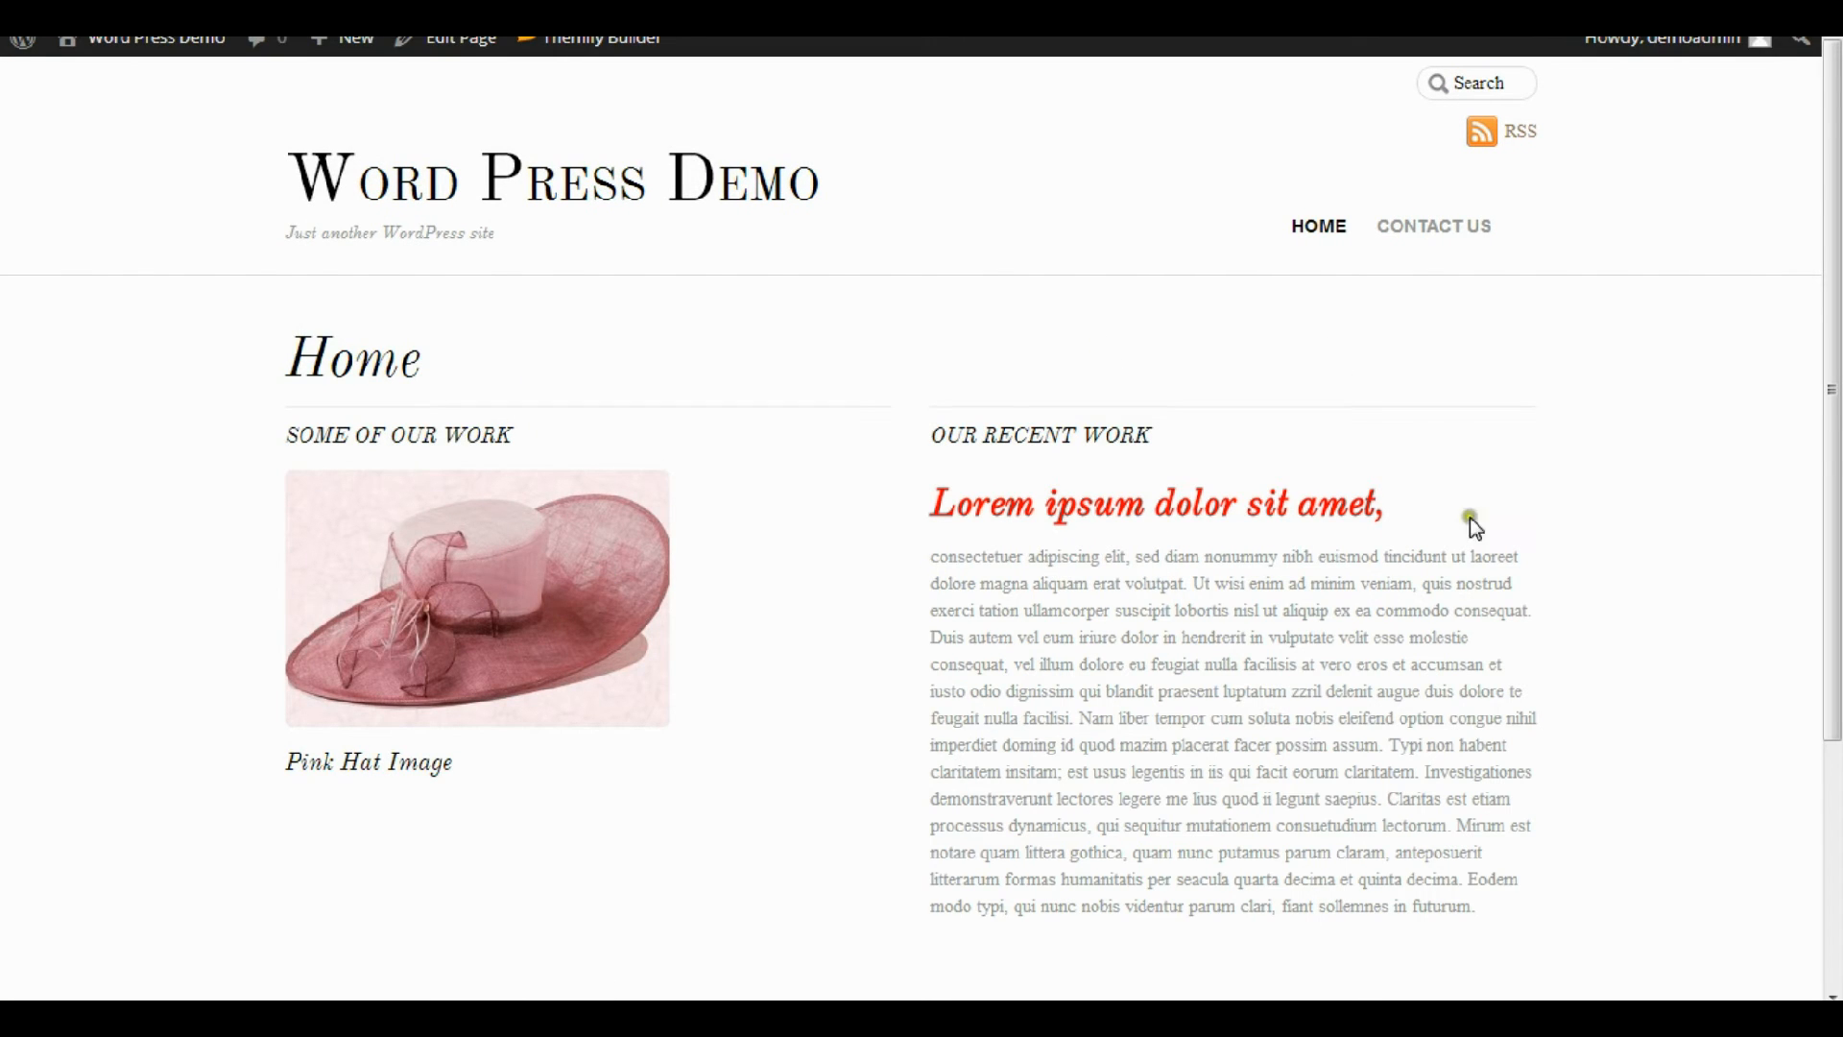
{"action": "left_click_drag", "start_coordinate": [1834, 413], "coordinate": [1835, 472]}
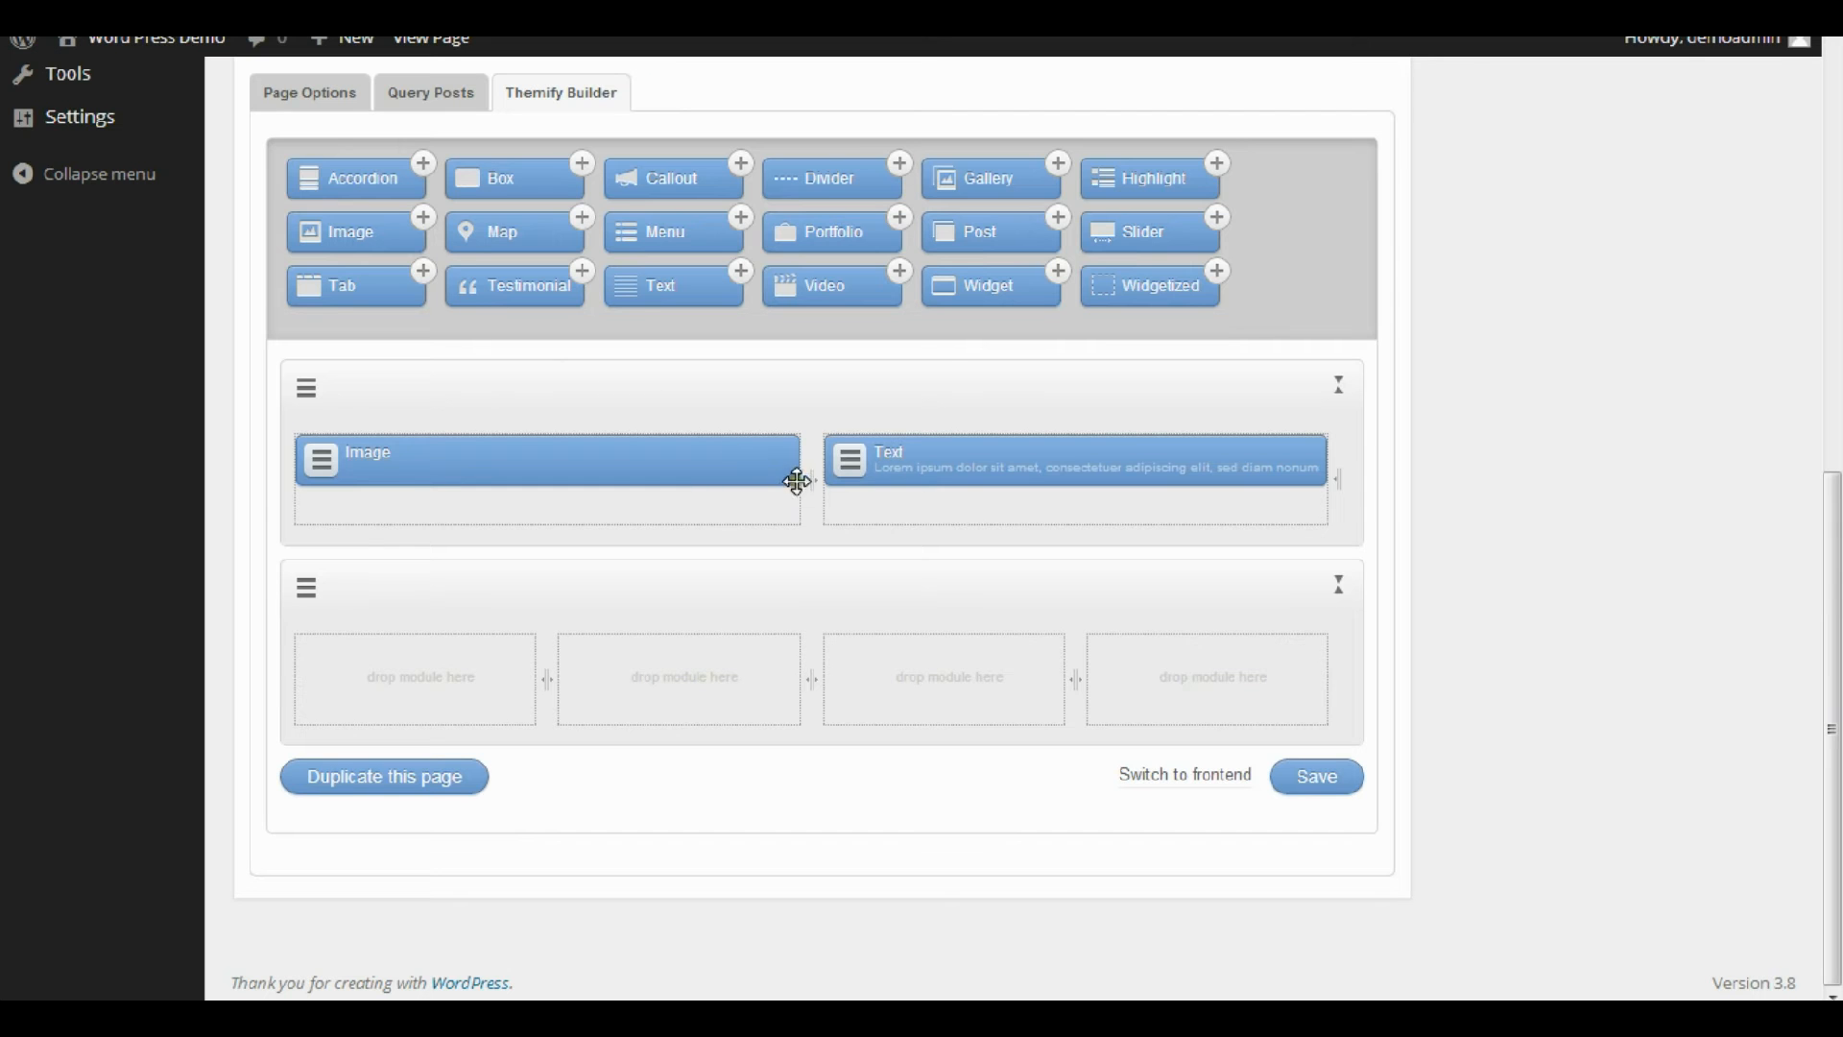
Narrow the Image column to a quarter of the row, giving the Text column the remaining width, and save the layout.
{"action": "left_click_drag", "start_coordinate": [823, 493], "coordinate": [624, 468]}
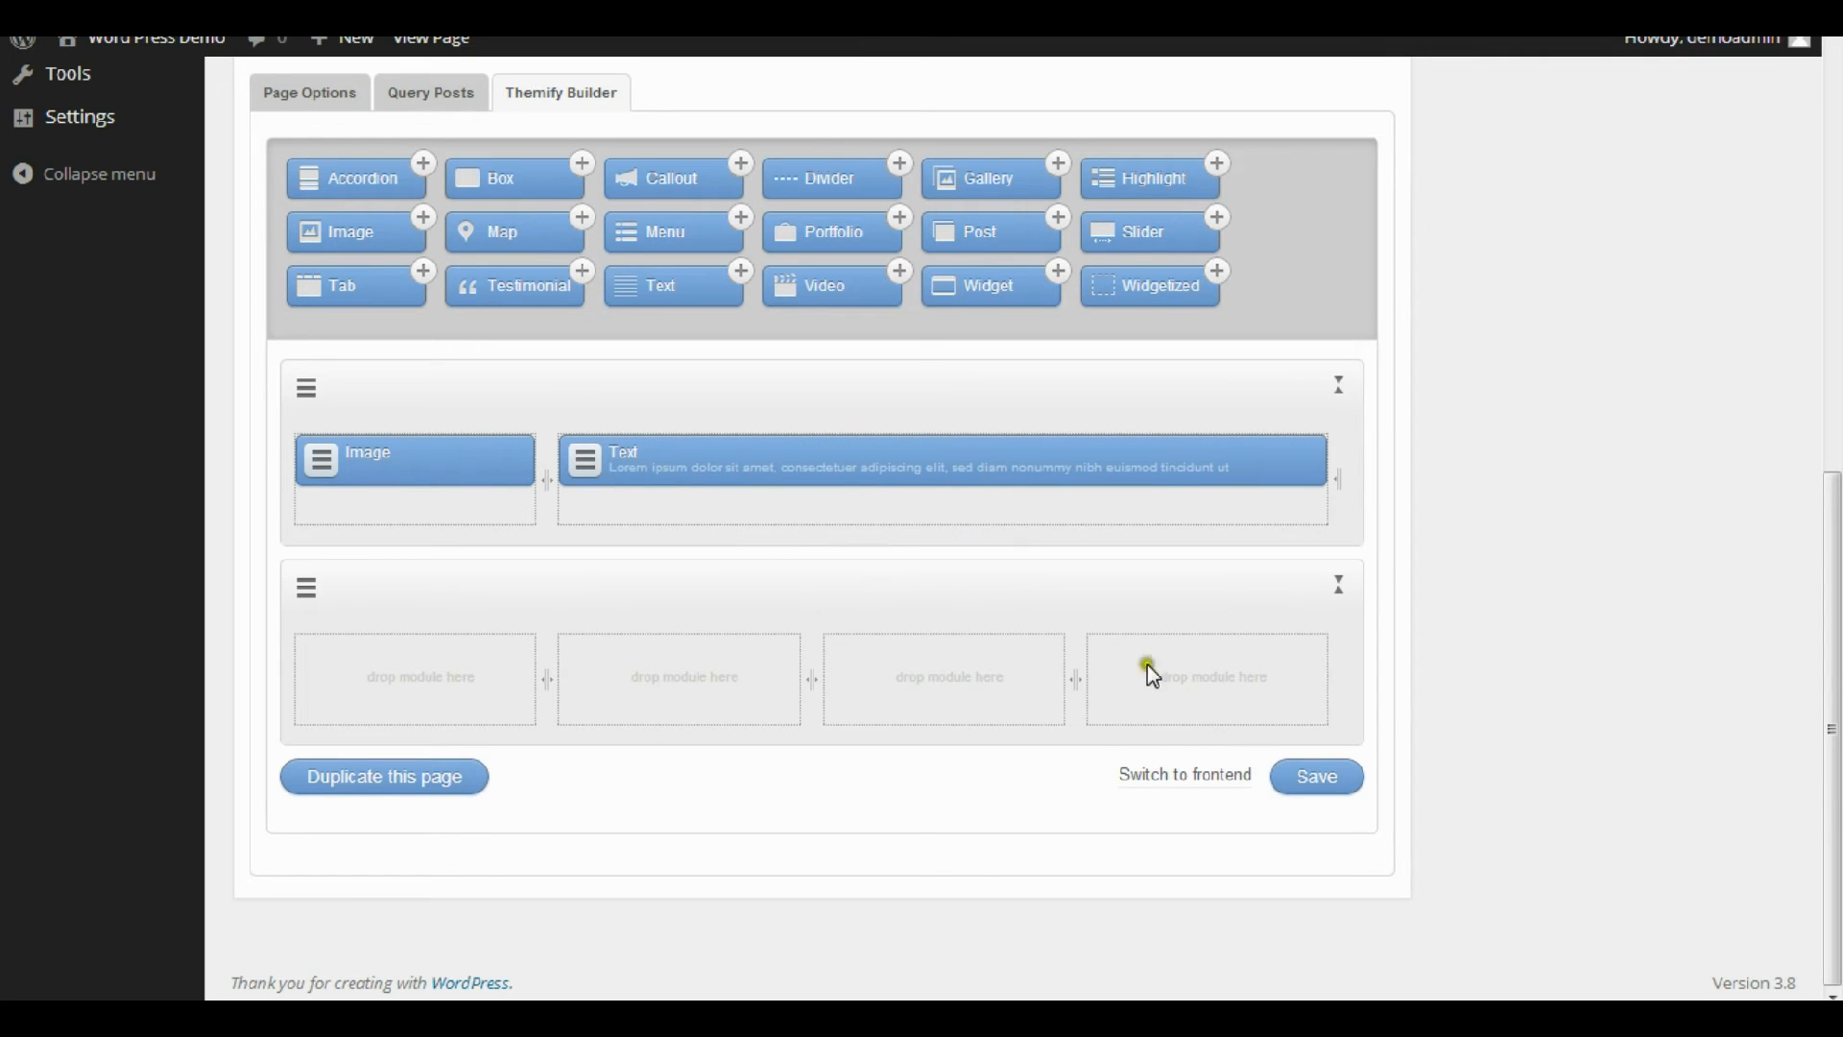
{"action": "left_click", "coordinate": [1319, 792]}
Add a Callout module to the second row's first column, titled "Sign Up For Our Newsletter", using the third callout style.
{"action": "left_click_drag", "start_coordinate": [679, 179], "coordinate": [481, 701]}
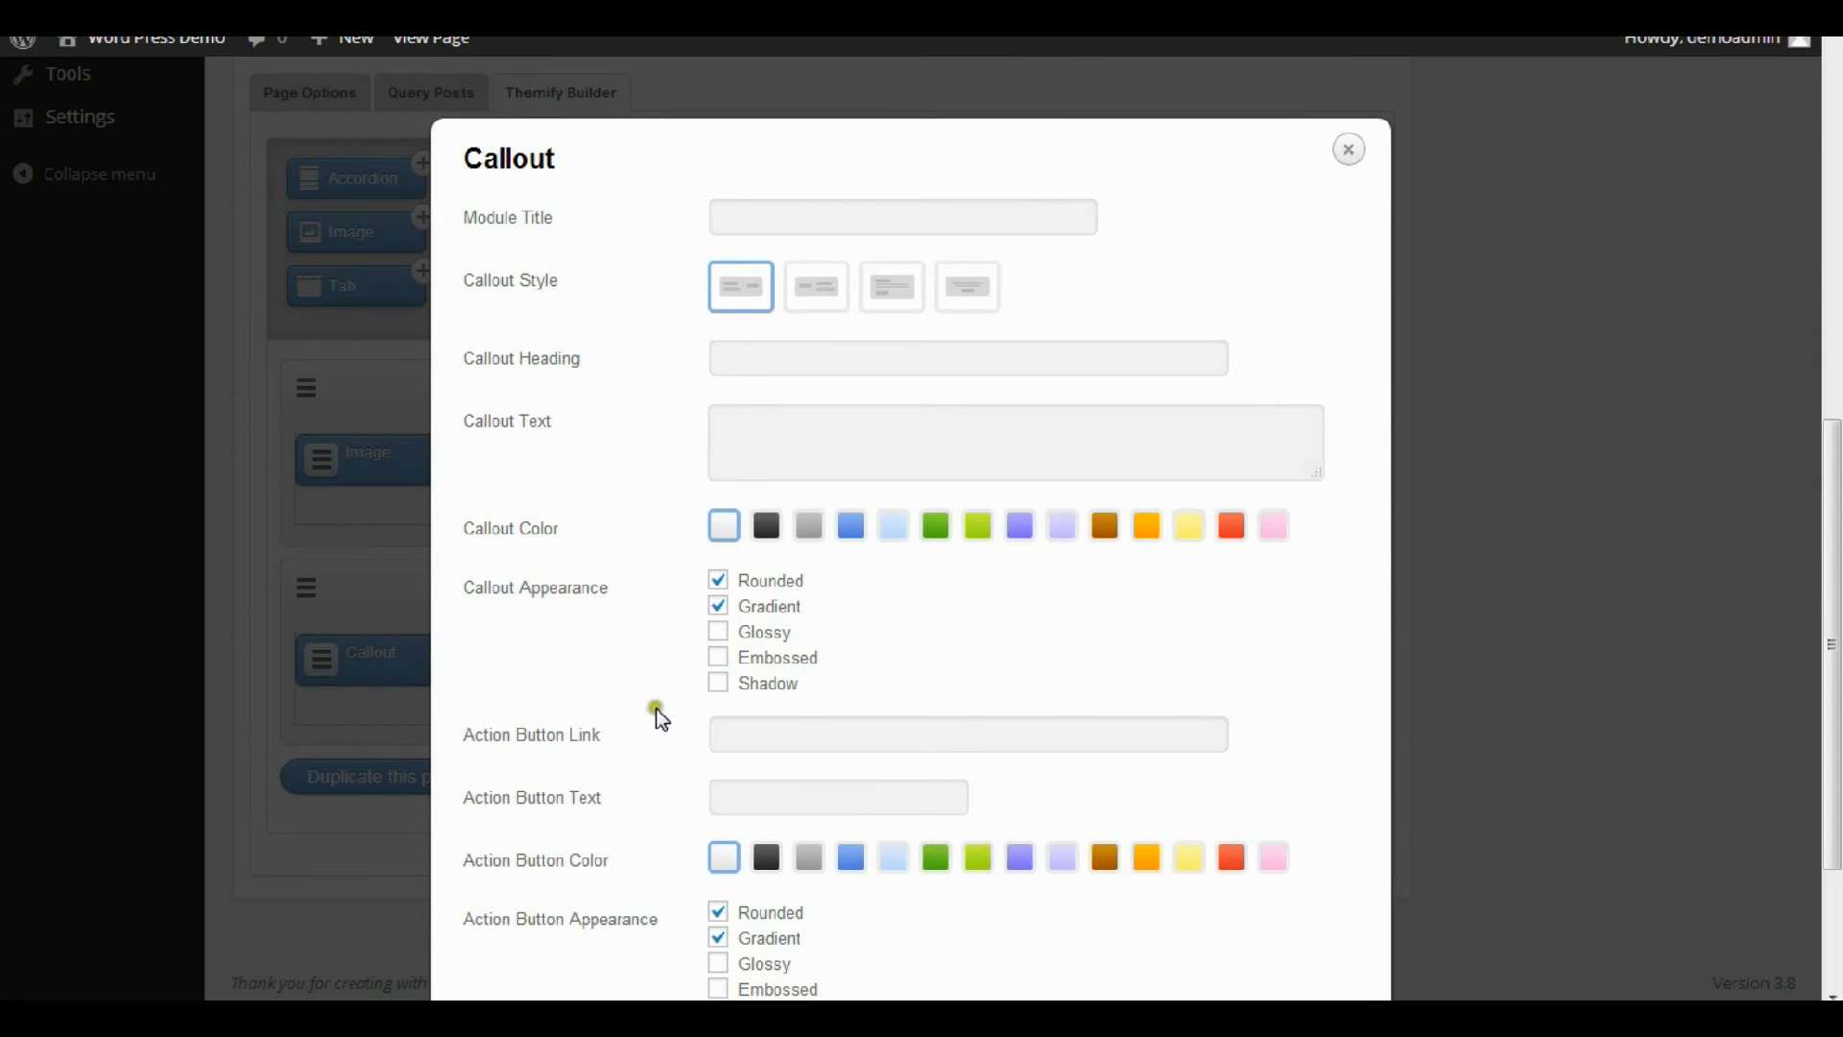
{"action": "left_click", "coordinate": [748, 220]}
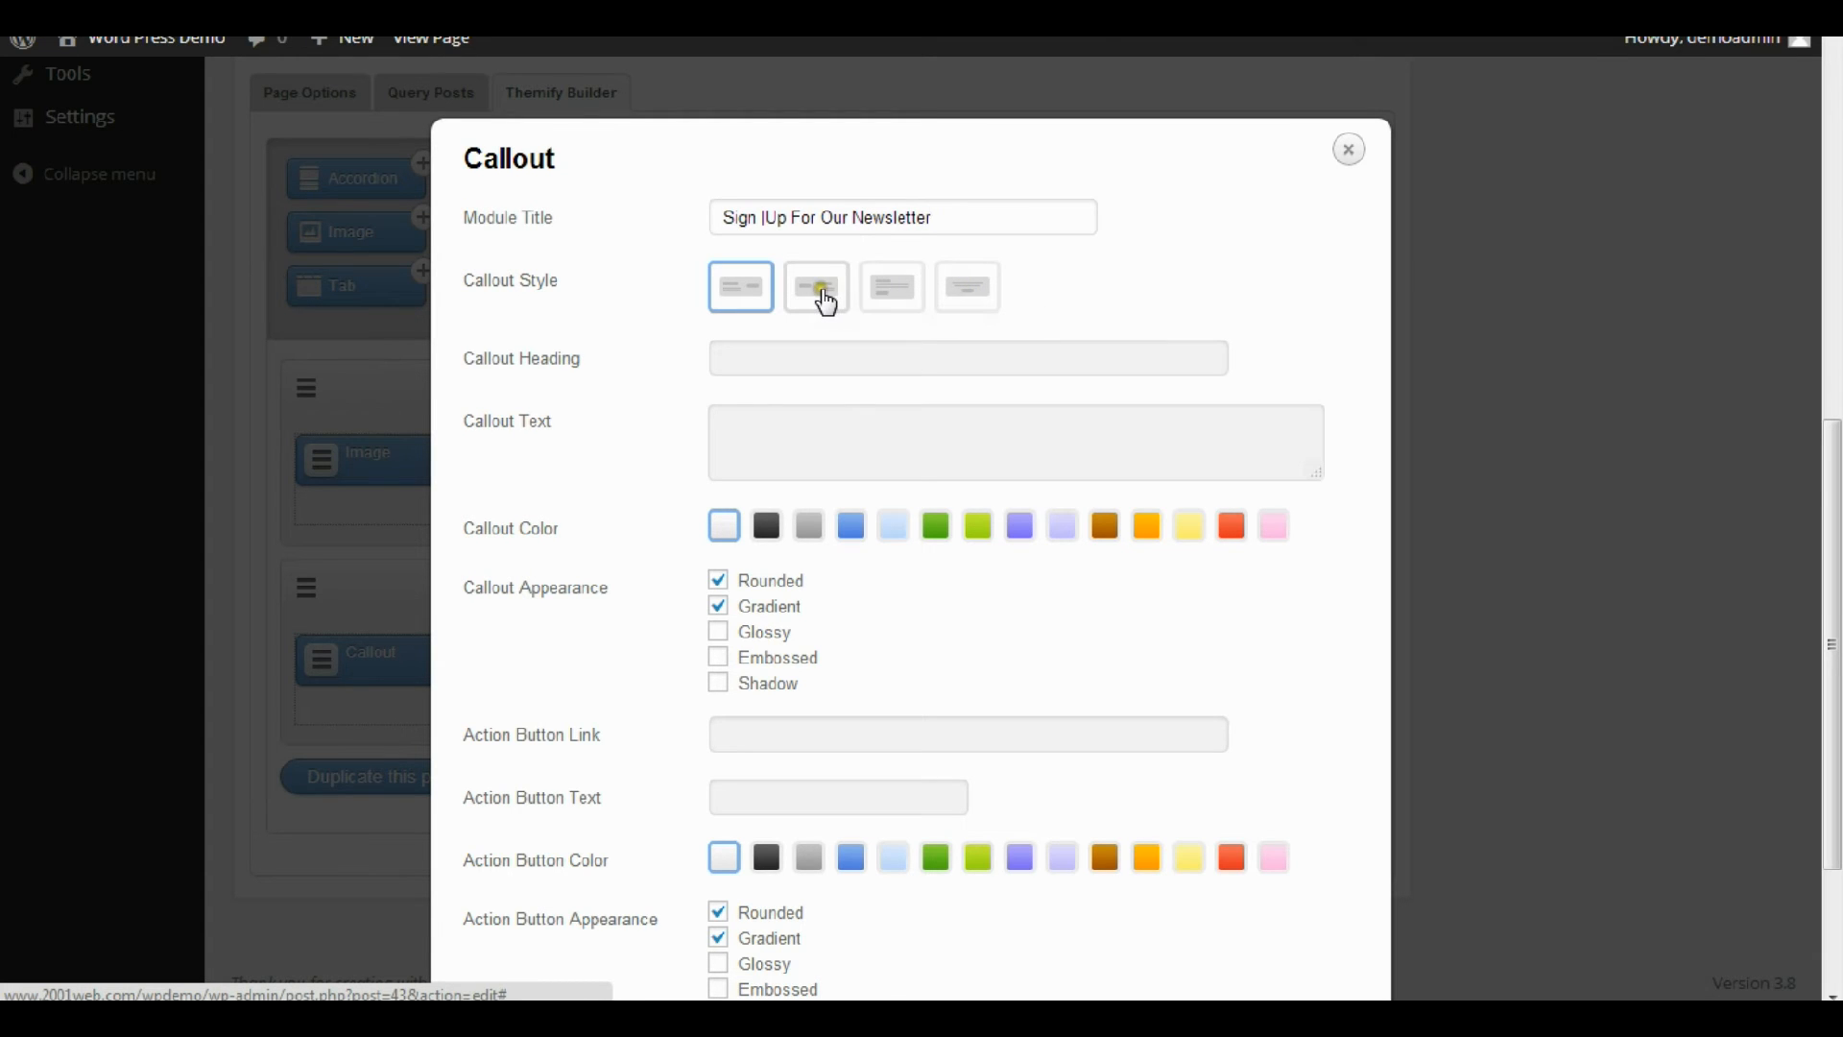
{"action": "left_click", "coordinate": [894, 303]}
{"action": "left_click", "coordinate": [827, 360]}
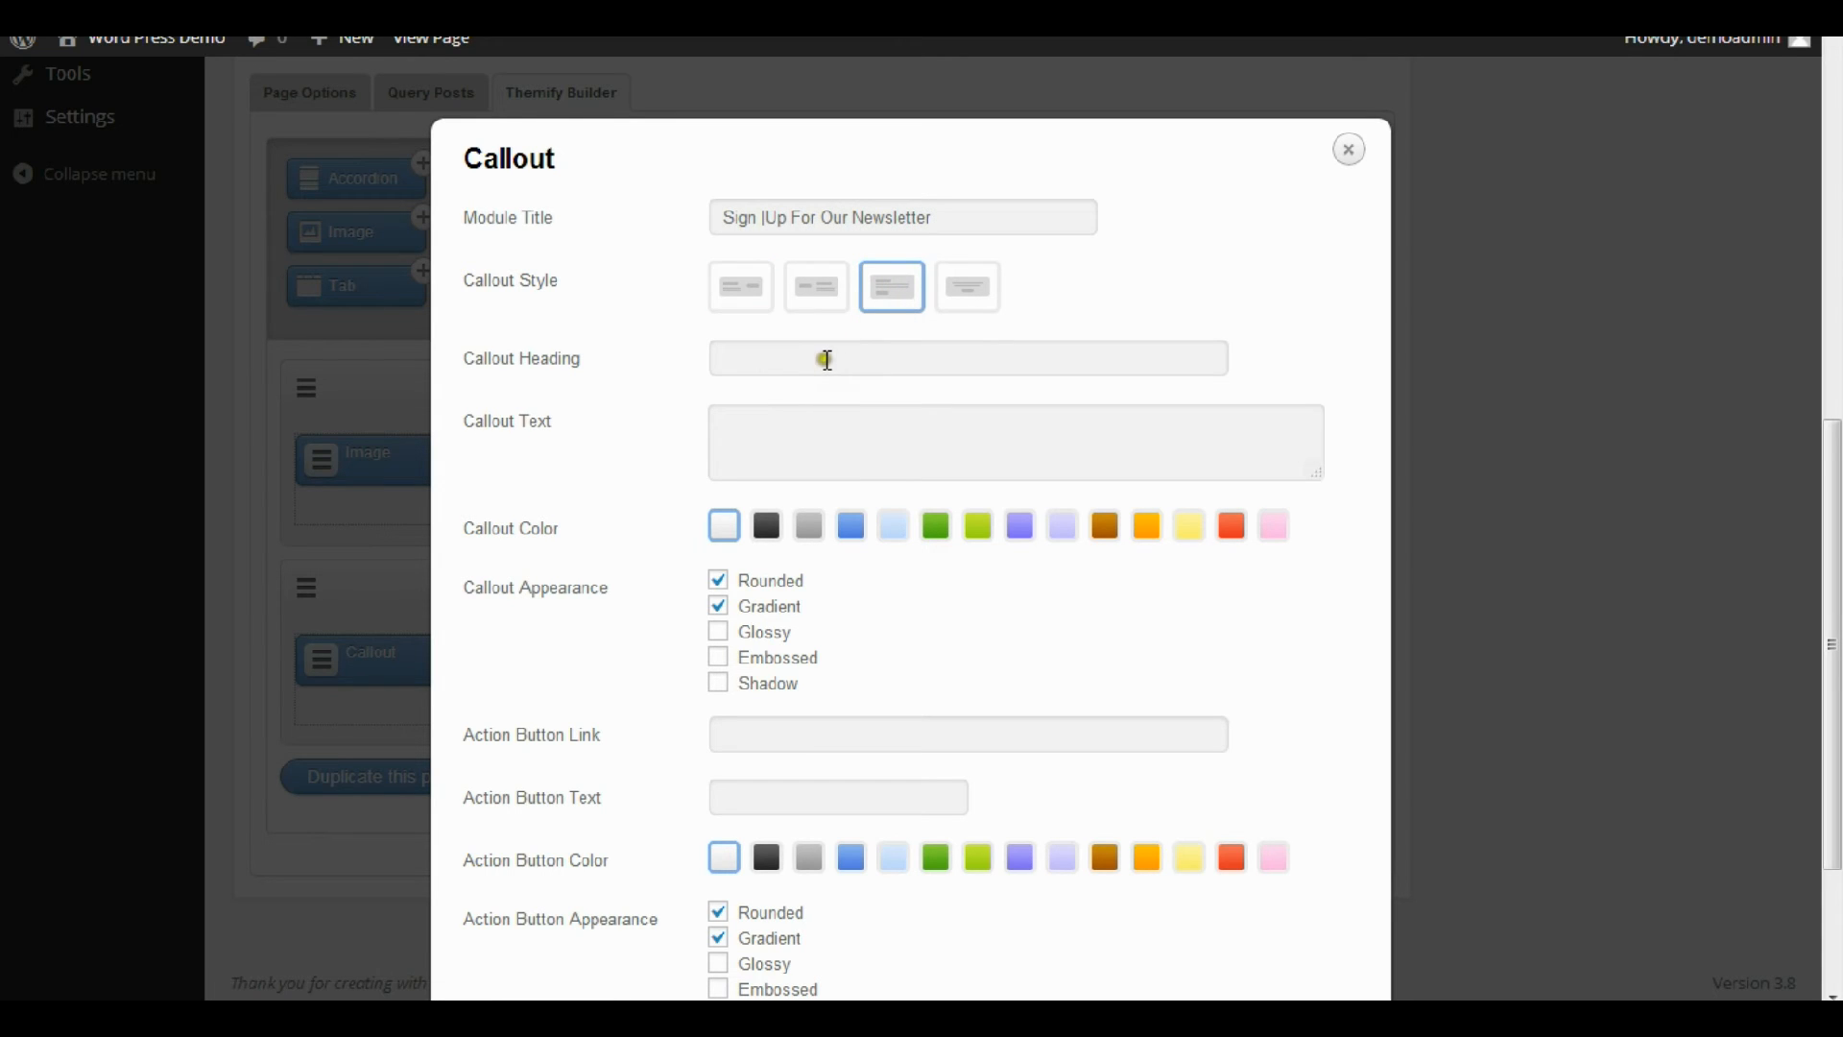
{"action": "left_click", "coordinate": [765, 219]}
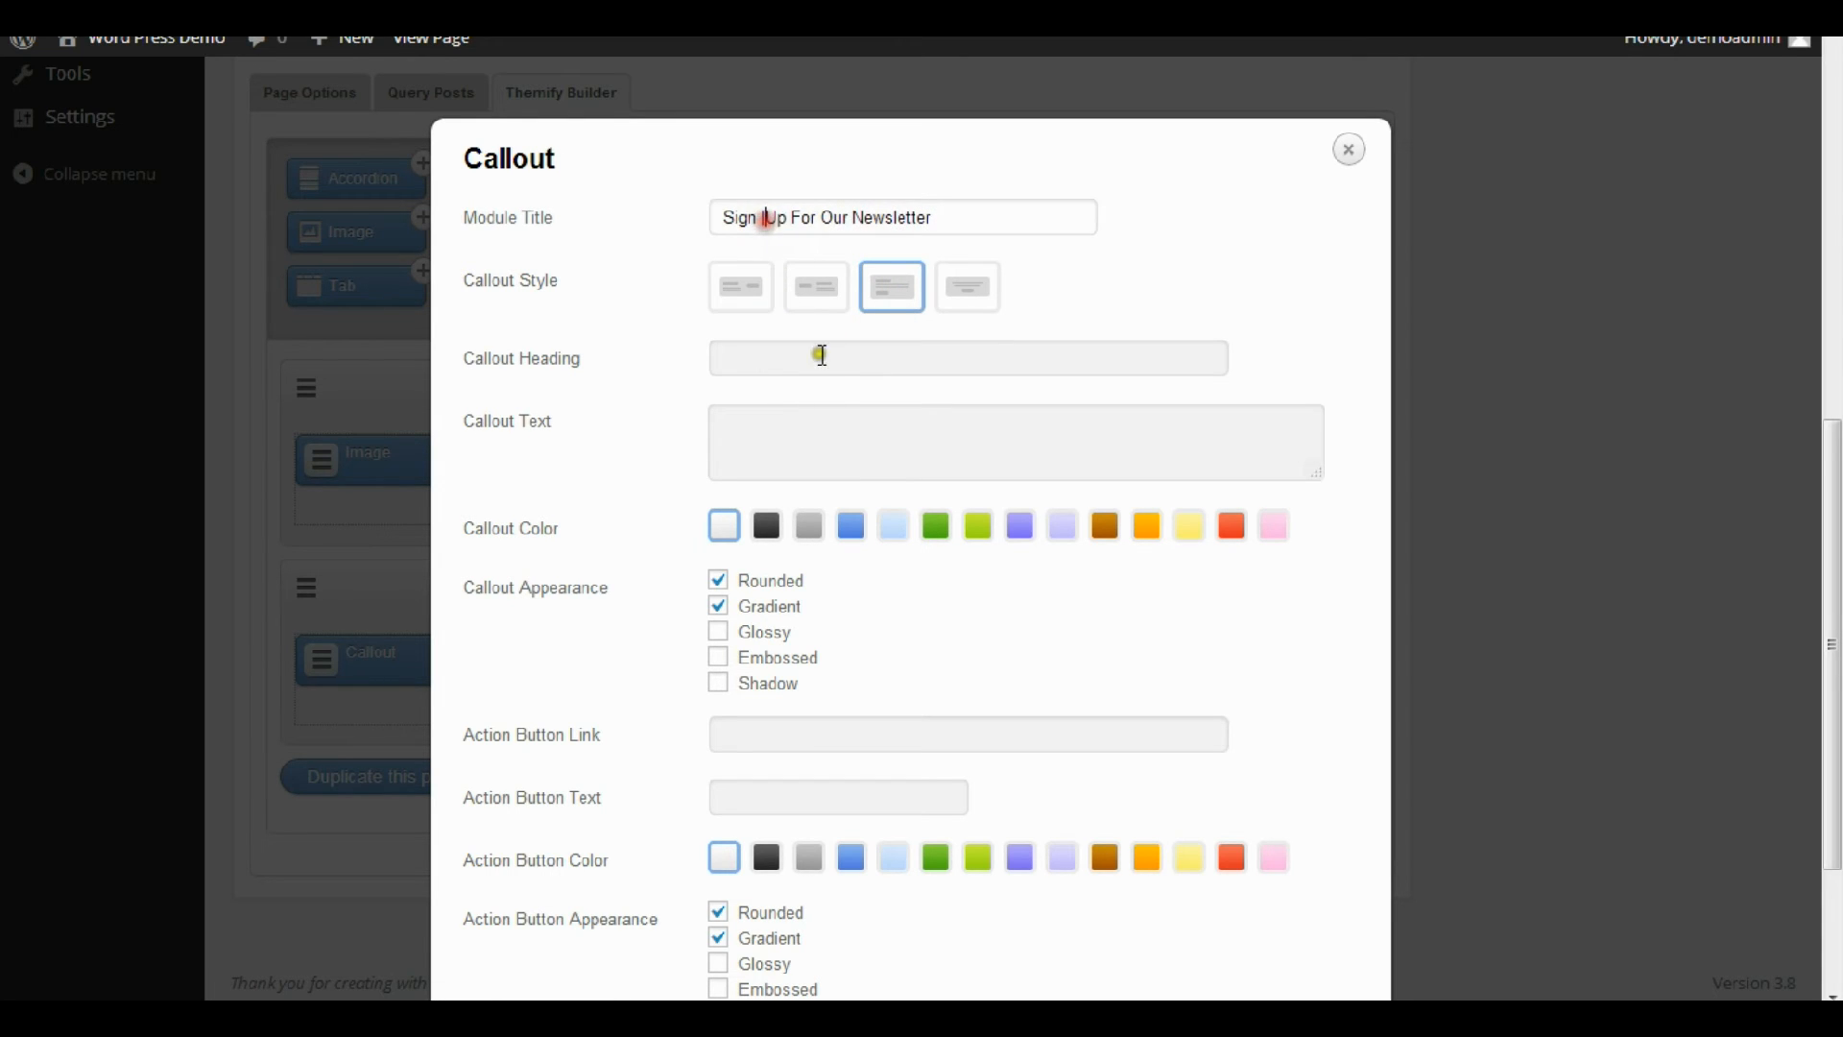
{"action": "key", "text": "BackSpace"}
Enter the callout heading "Sign Up For Our Newsletter Now" and the text "Sign up for our newsletter to get our latest special offers.".
{"action": "left_click", "coordinate": [782, 361]}
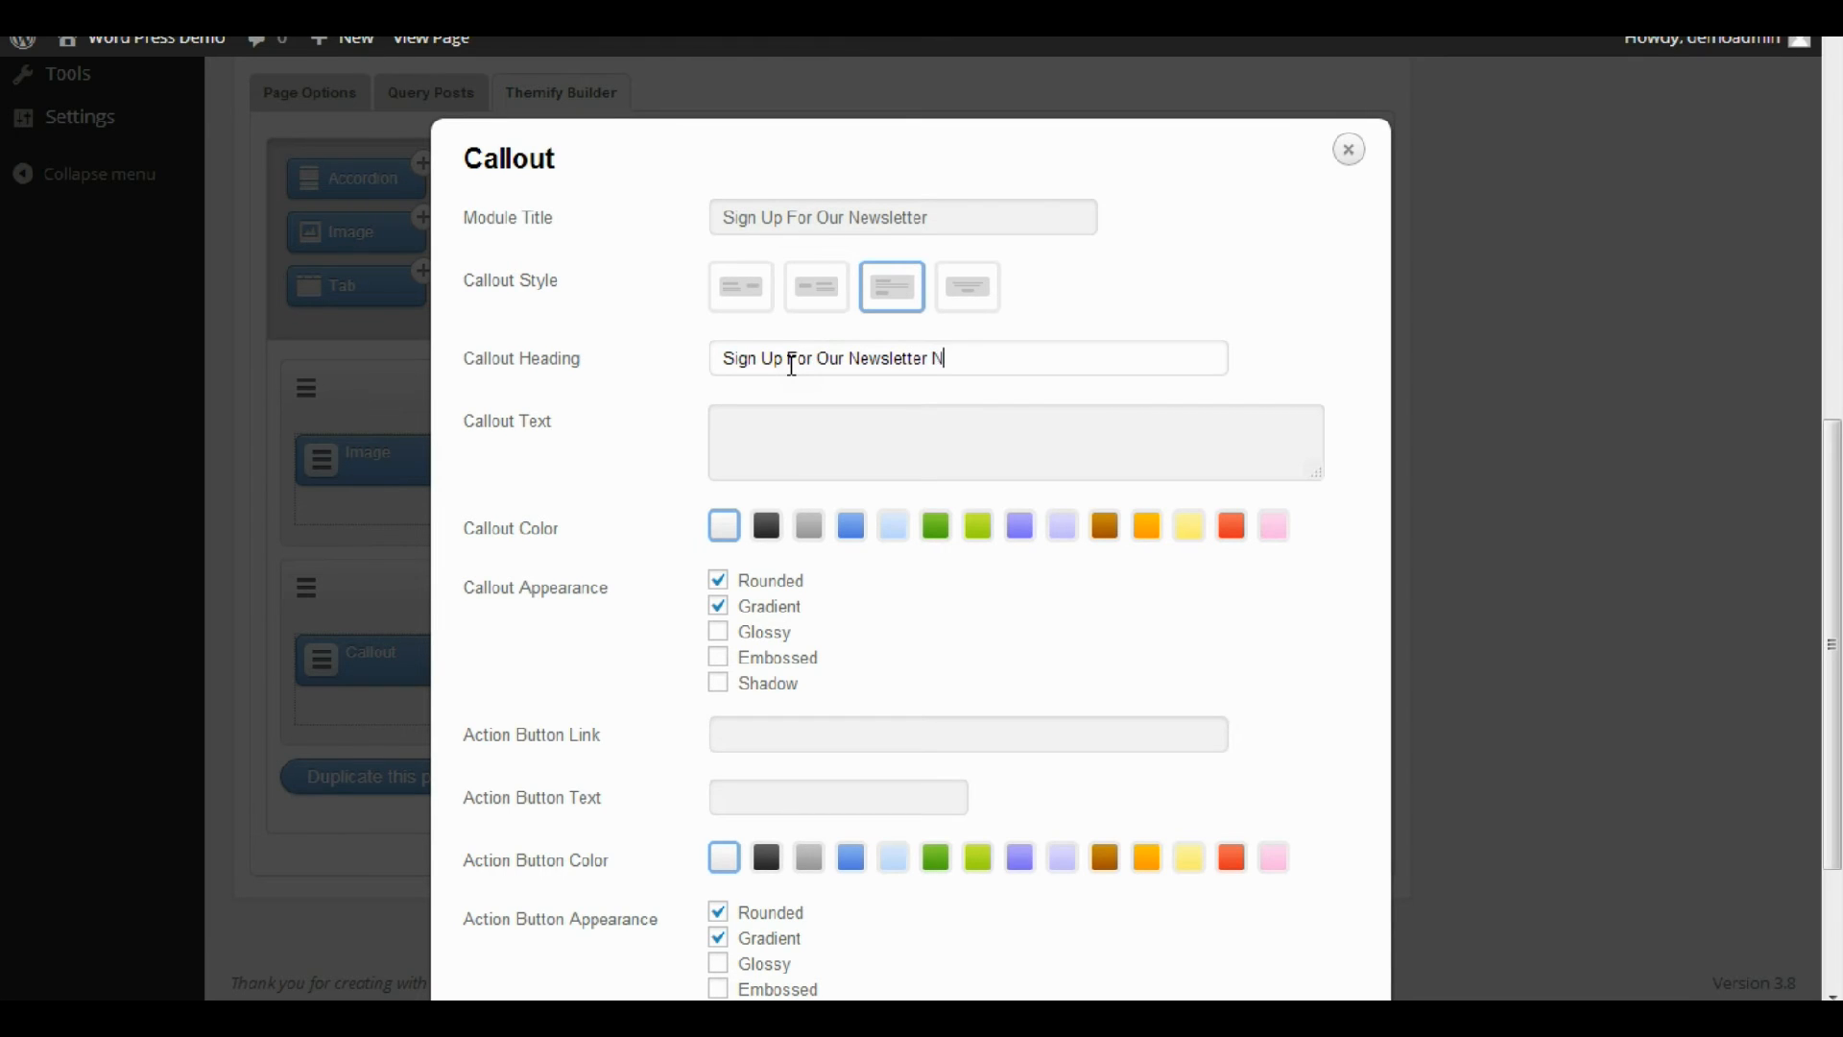
{"action": "left_click", "coordinate": [787, 433]}
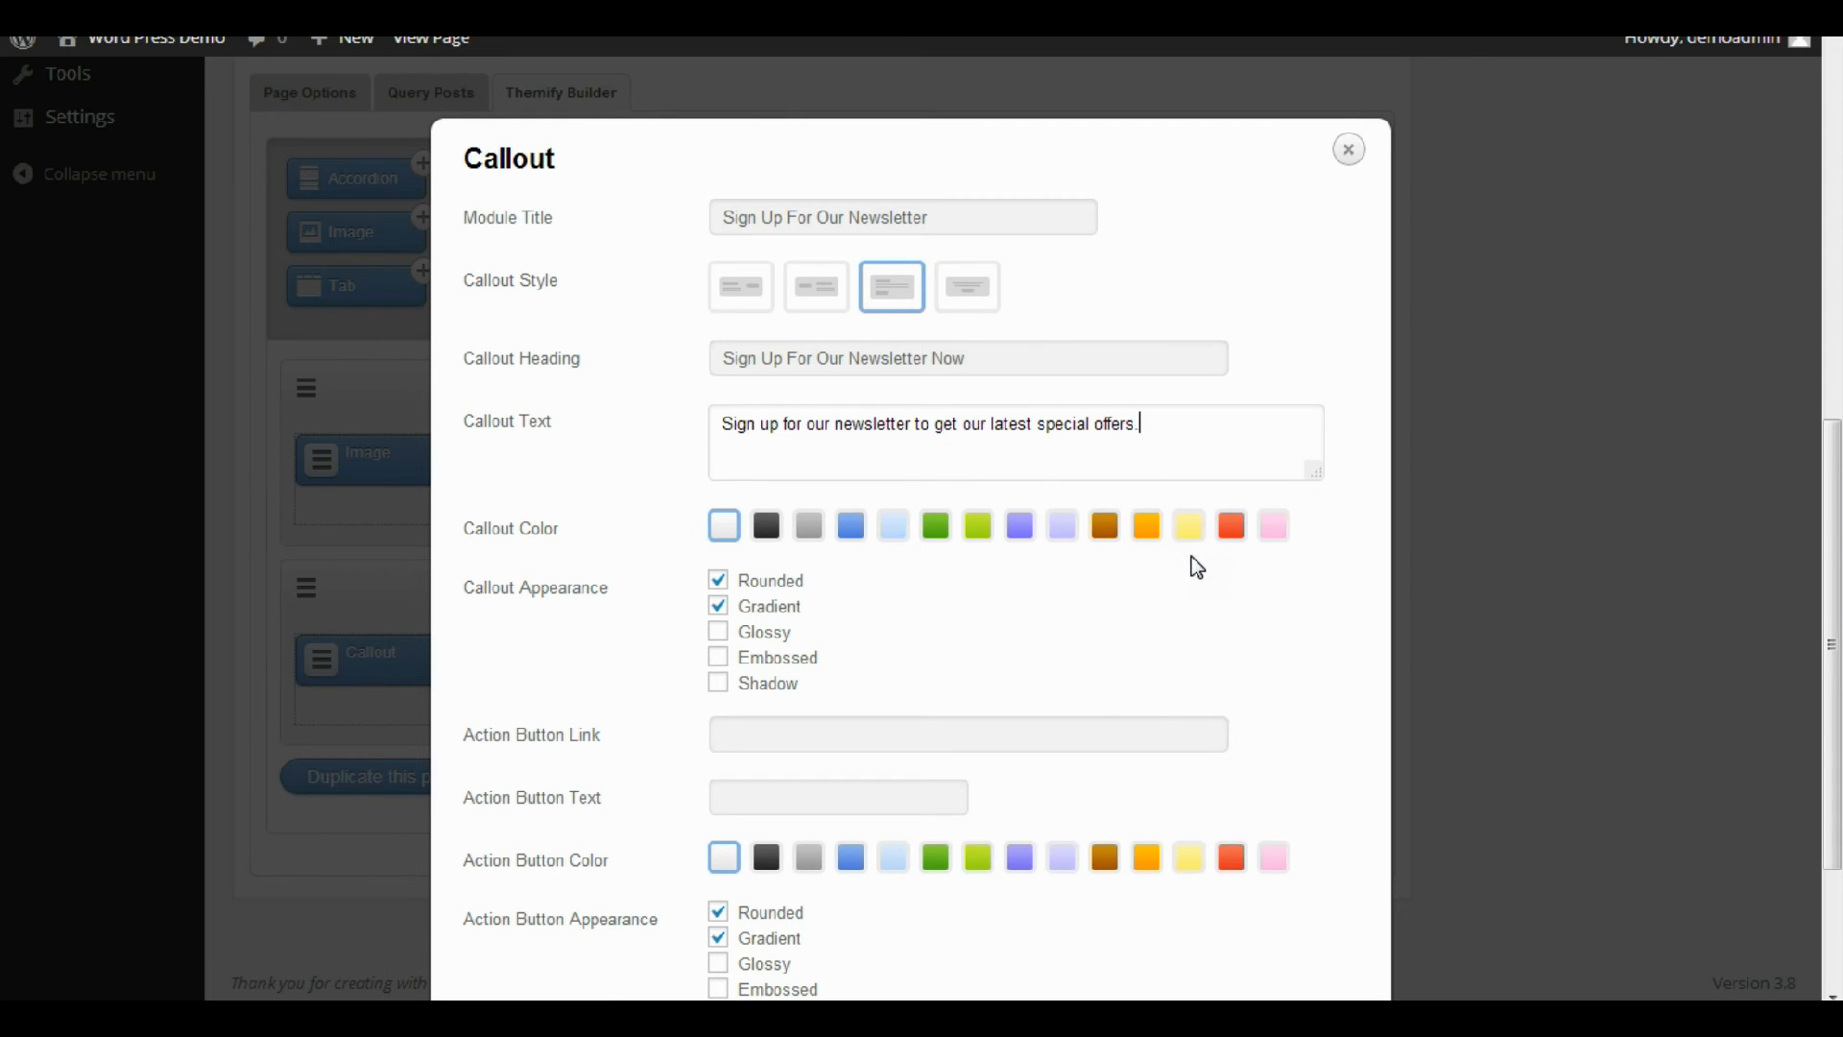
Set the Callout module's background color to light green.
{"action": "left_click", "coordinate": [1083, 569]}
{"action": "left_click", "coordinate": [938, 535]}
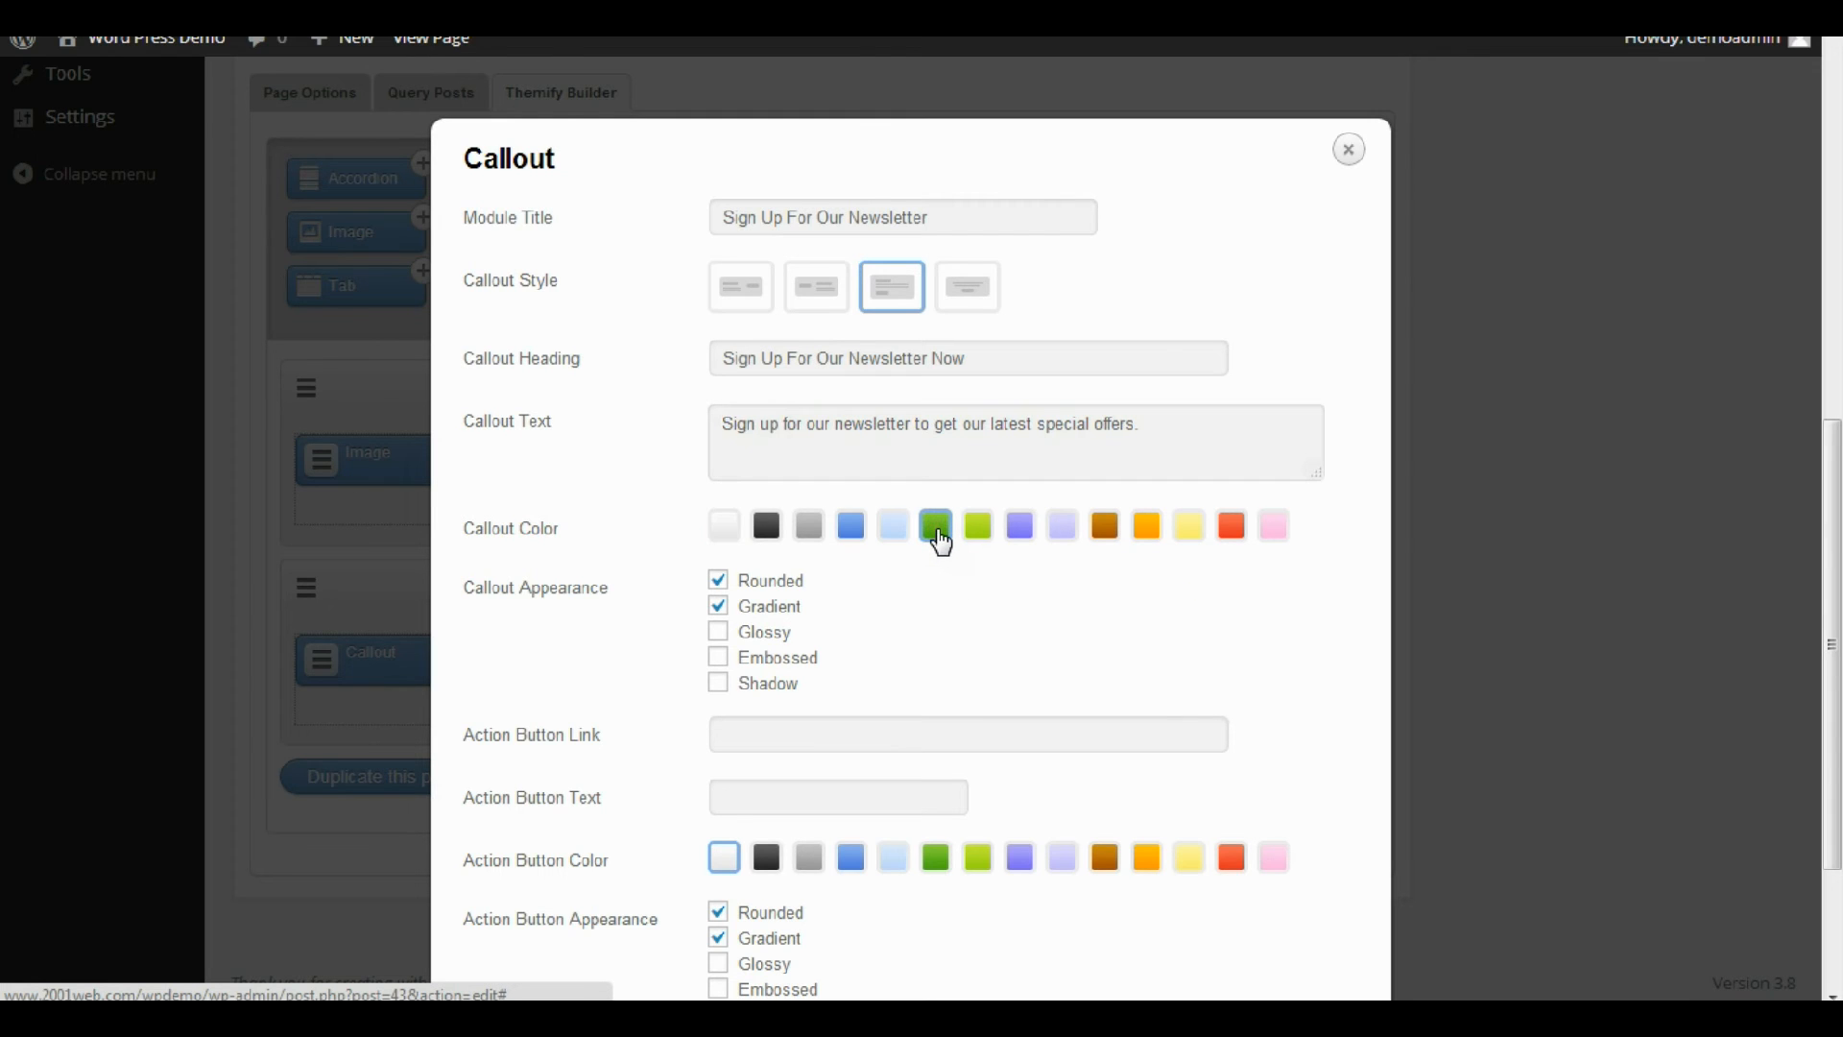
{"action": "left_click", "coordinate": [978, 529]}
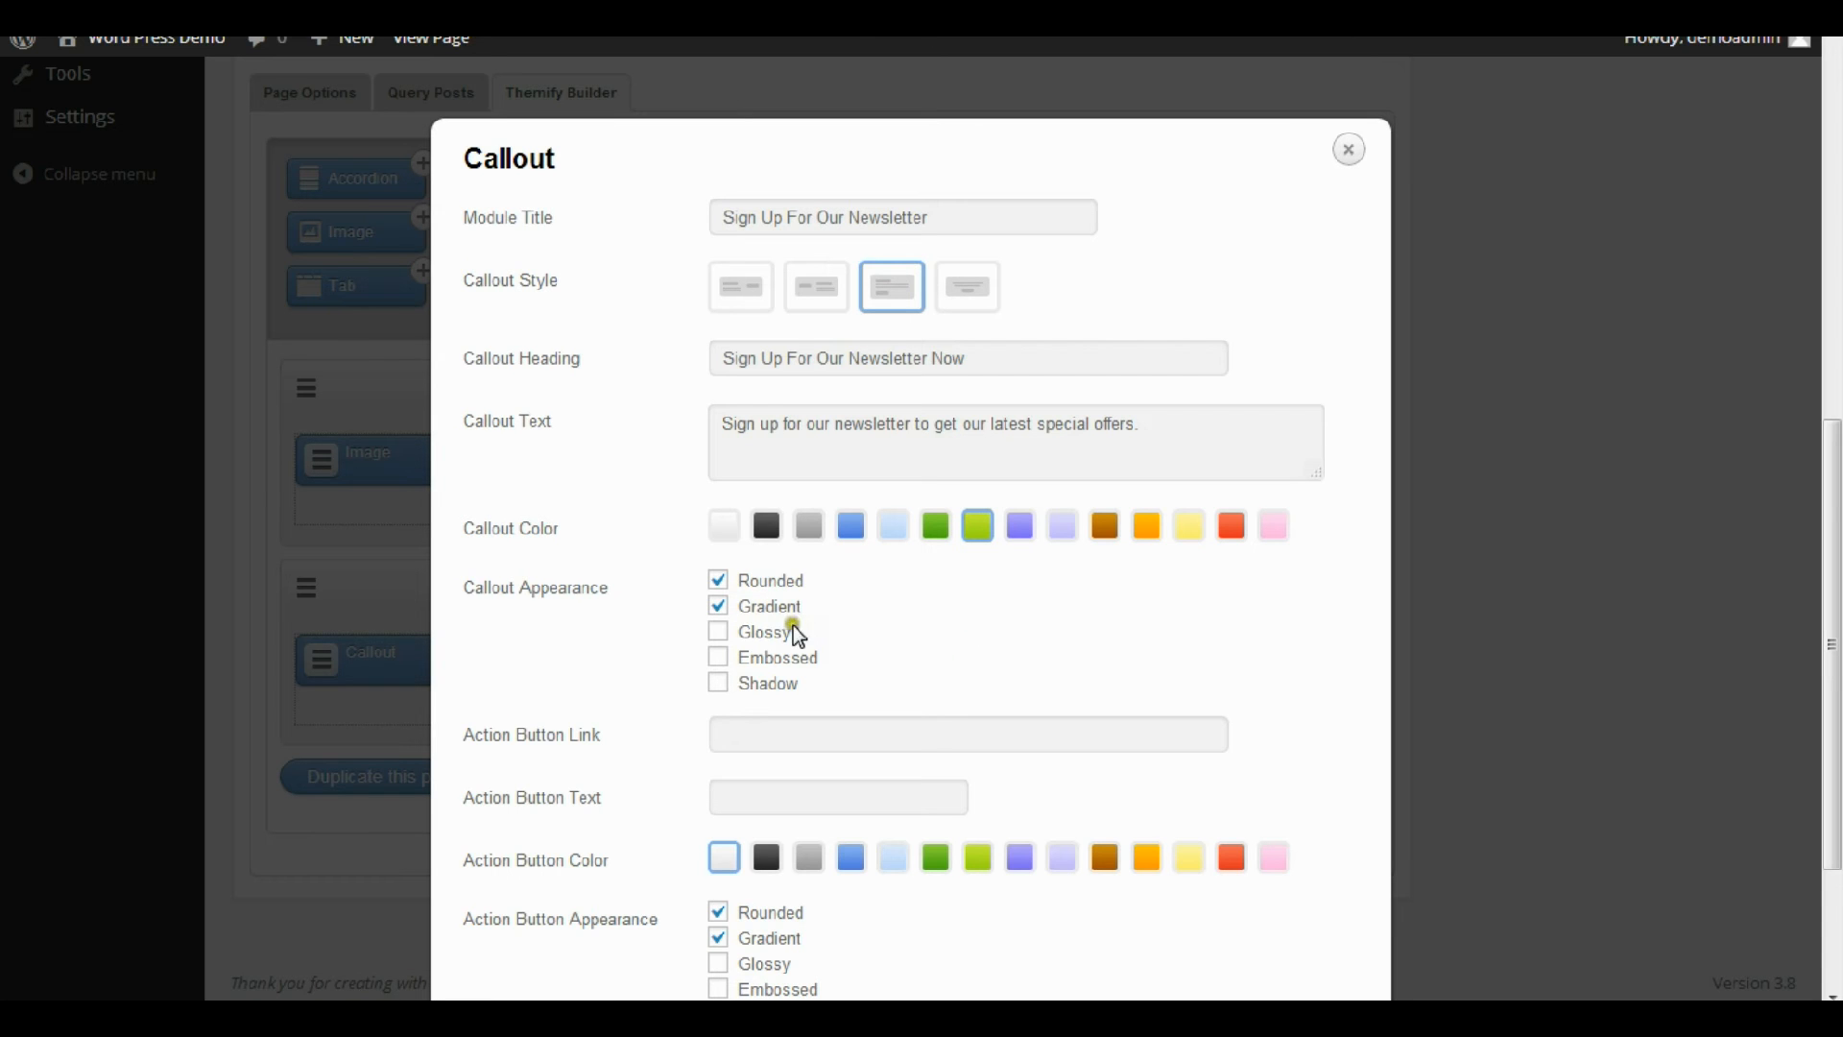
Set the callout's action button text to "Find Out More" and its color to dark green, leaving the link empty.
{"action": "left_click_drag", "start_coordinate": [1824, 517], "coordinate": [1795, 642]}
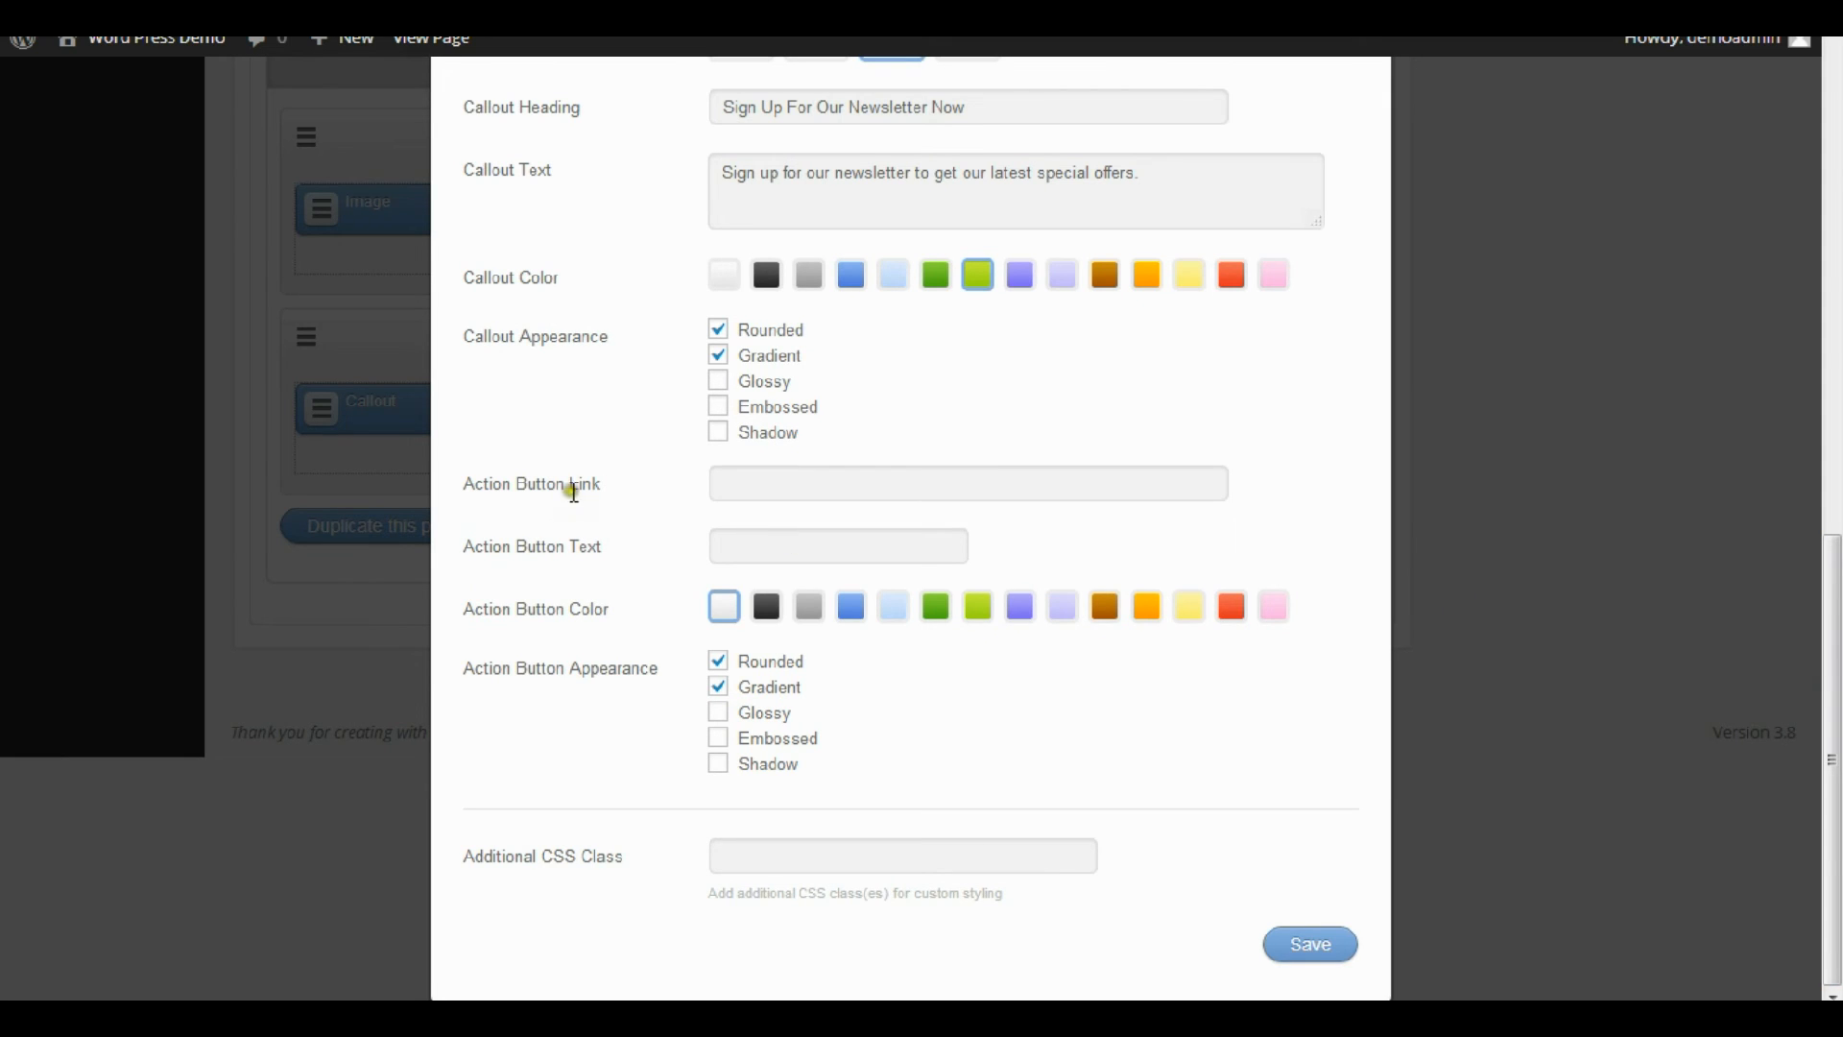
{"action": "left_click", "coordinate": [775, 491]}
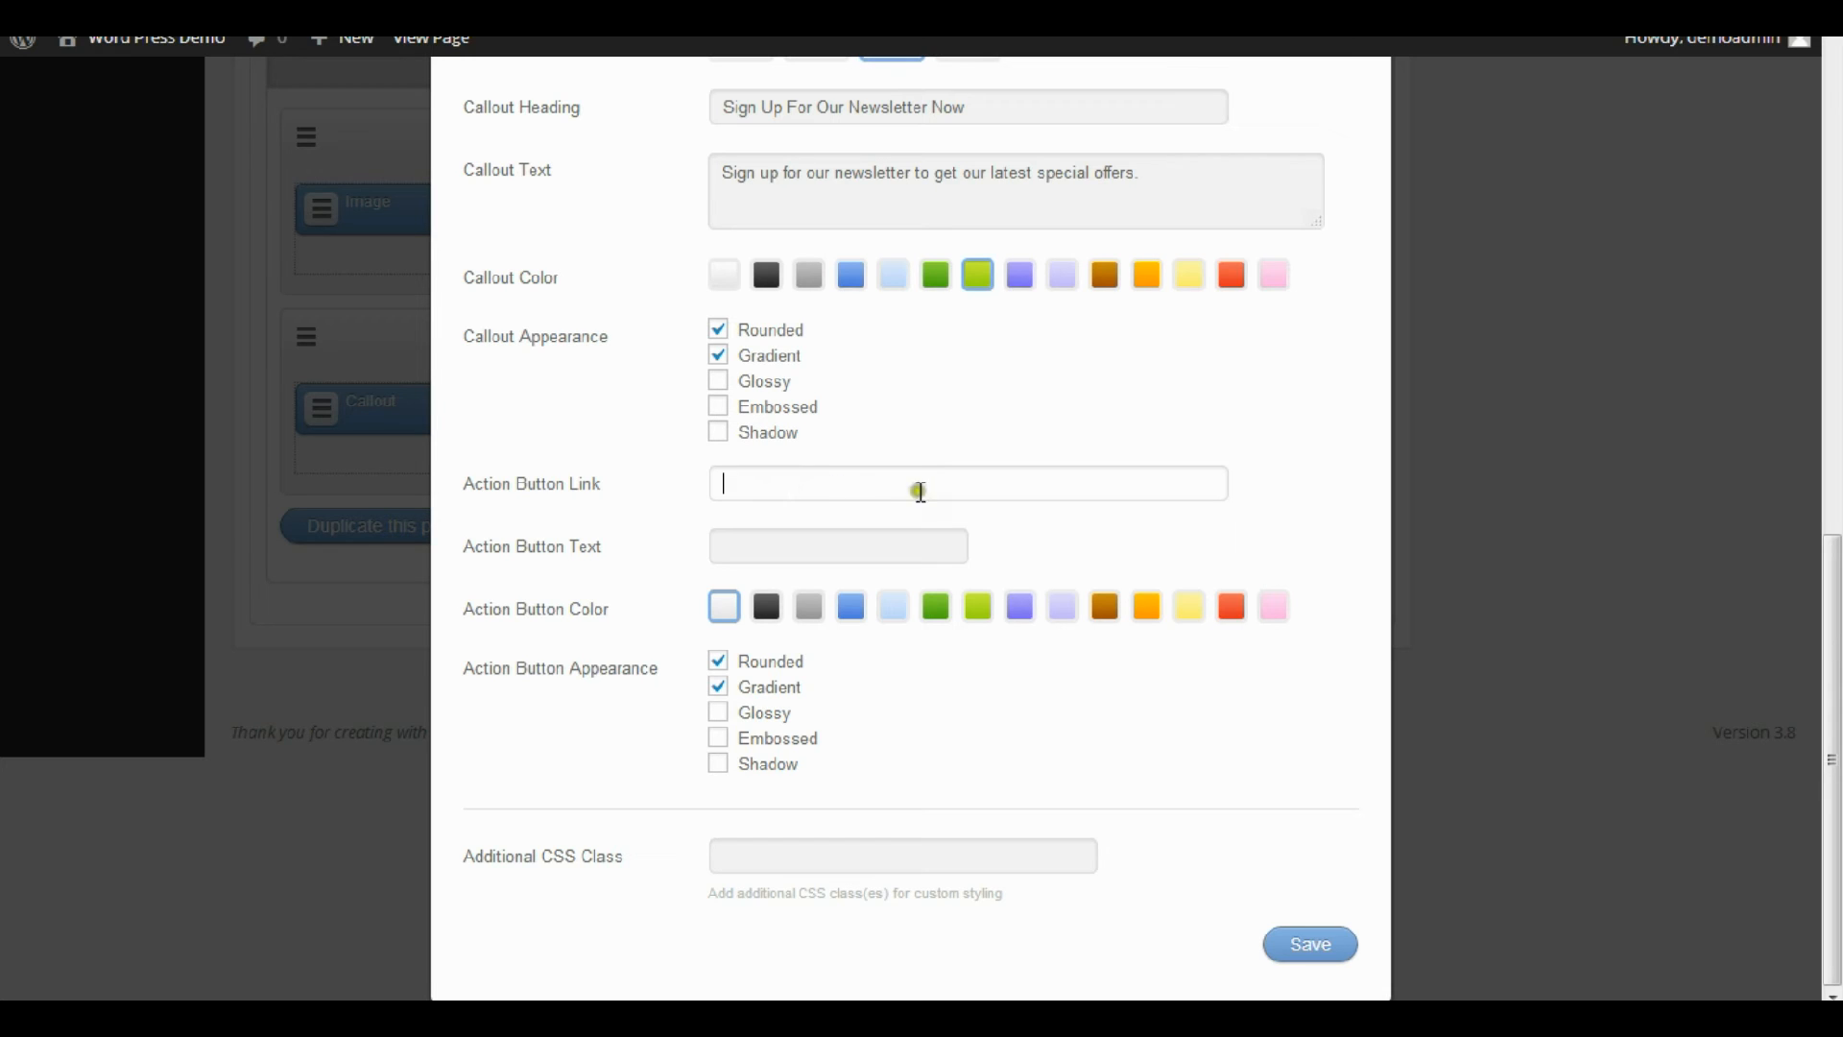
{"action": "left_click", "coordinate": [871, 547]}
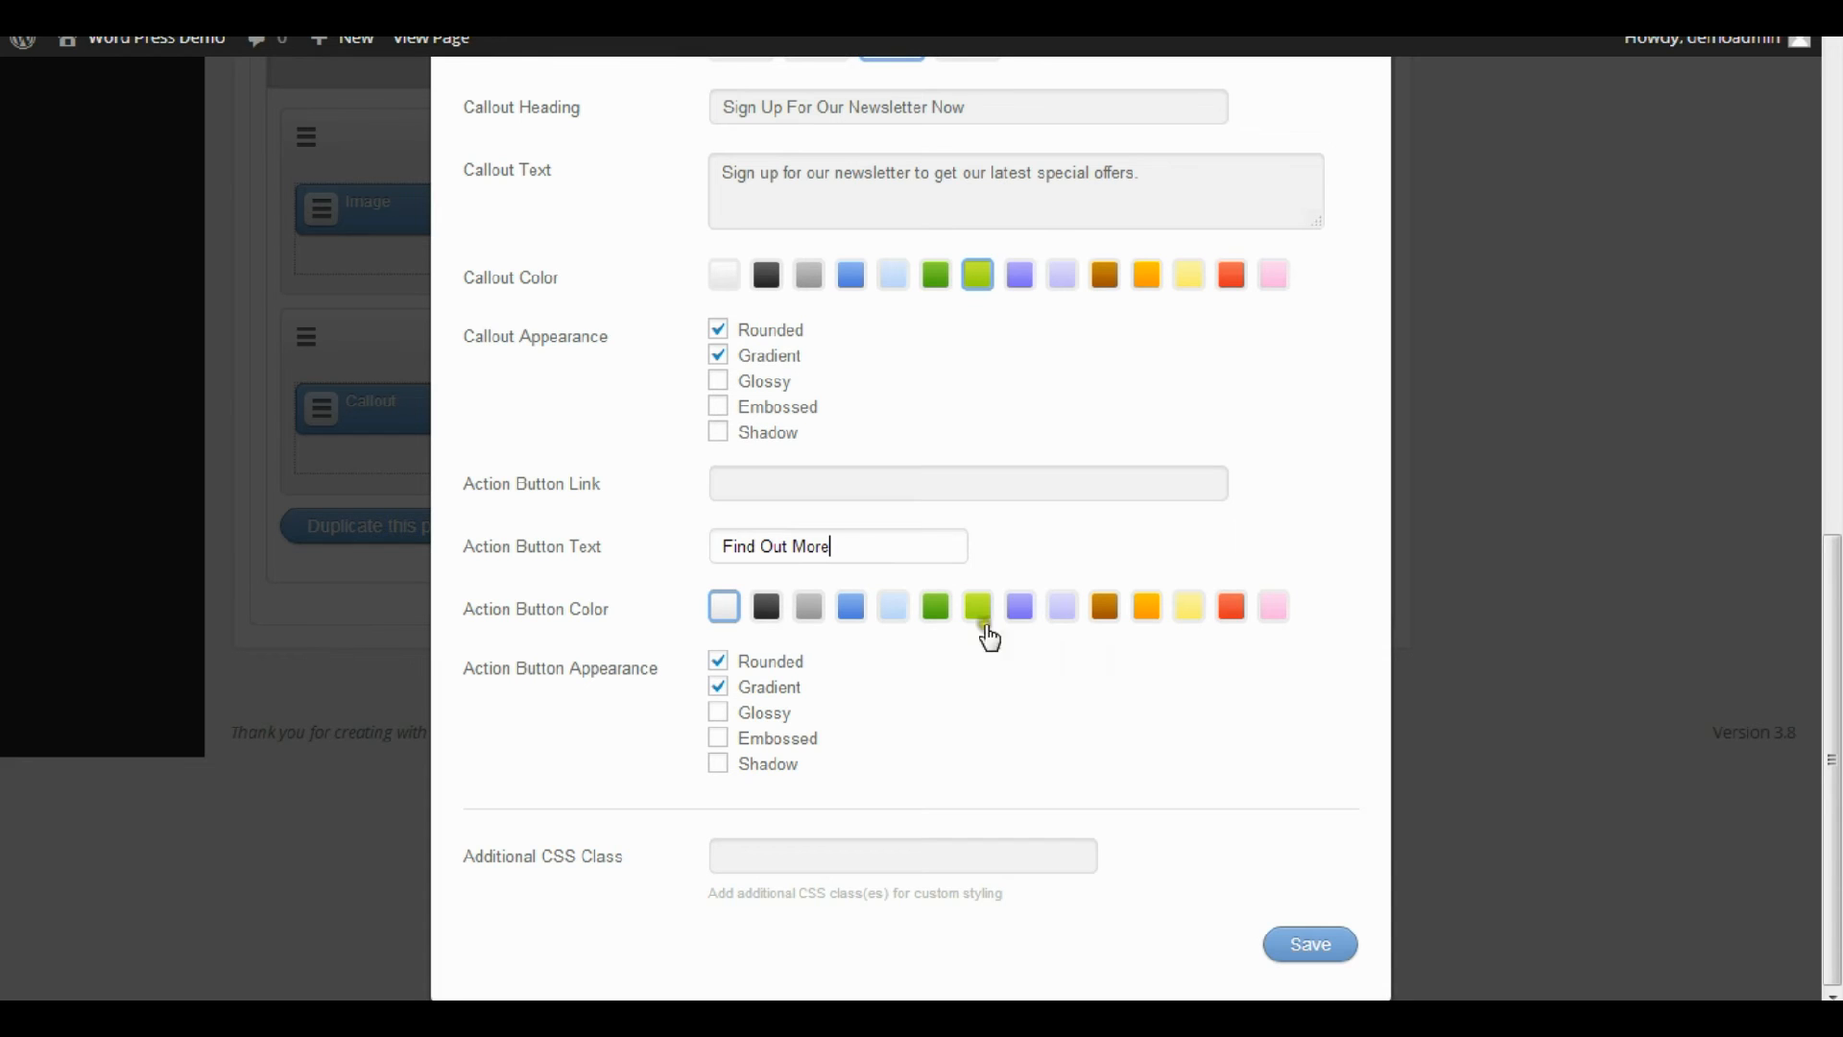
{"action": "left_click", "coordinate": [936, 606]}
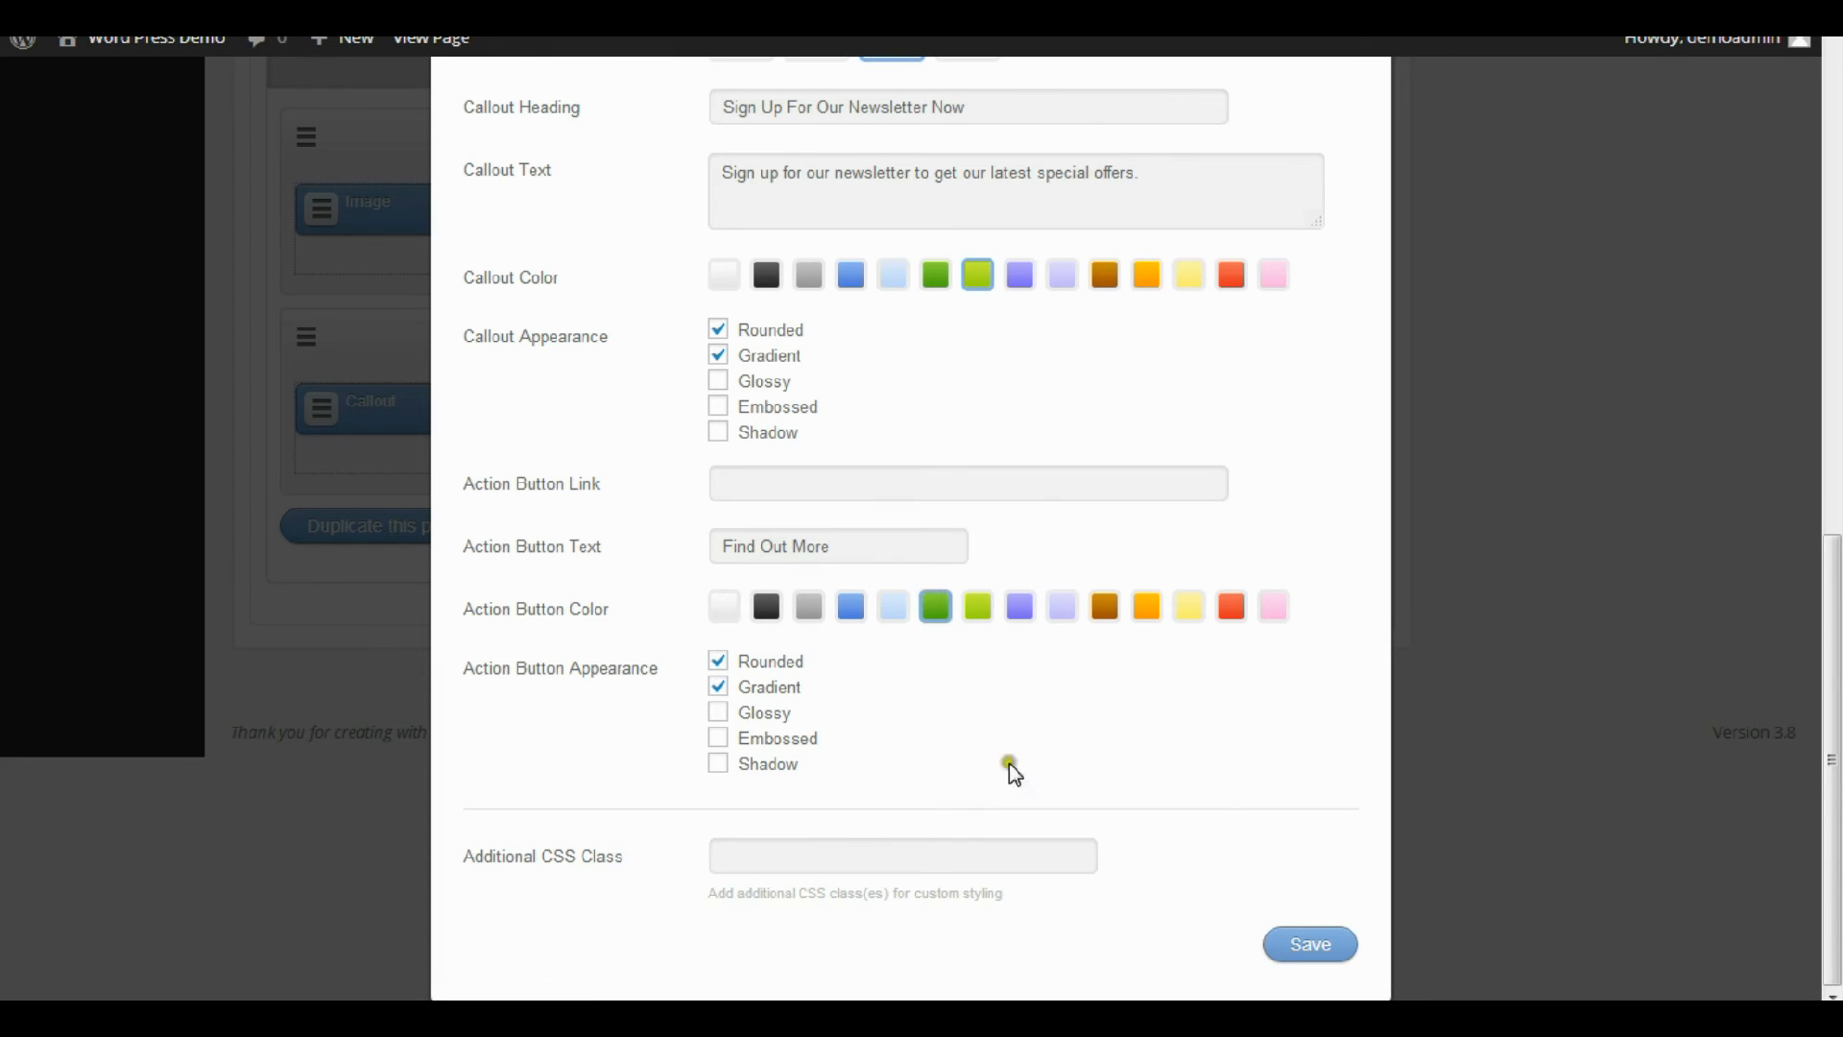
Save the Callout module and widen its column to span the full row.
{"action": "left_click", "coordinate": [1287, 945]}
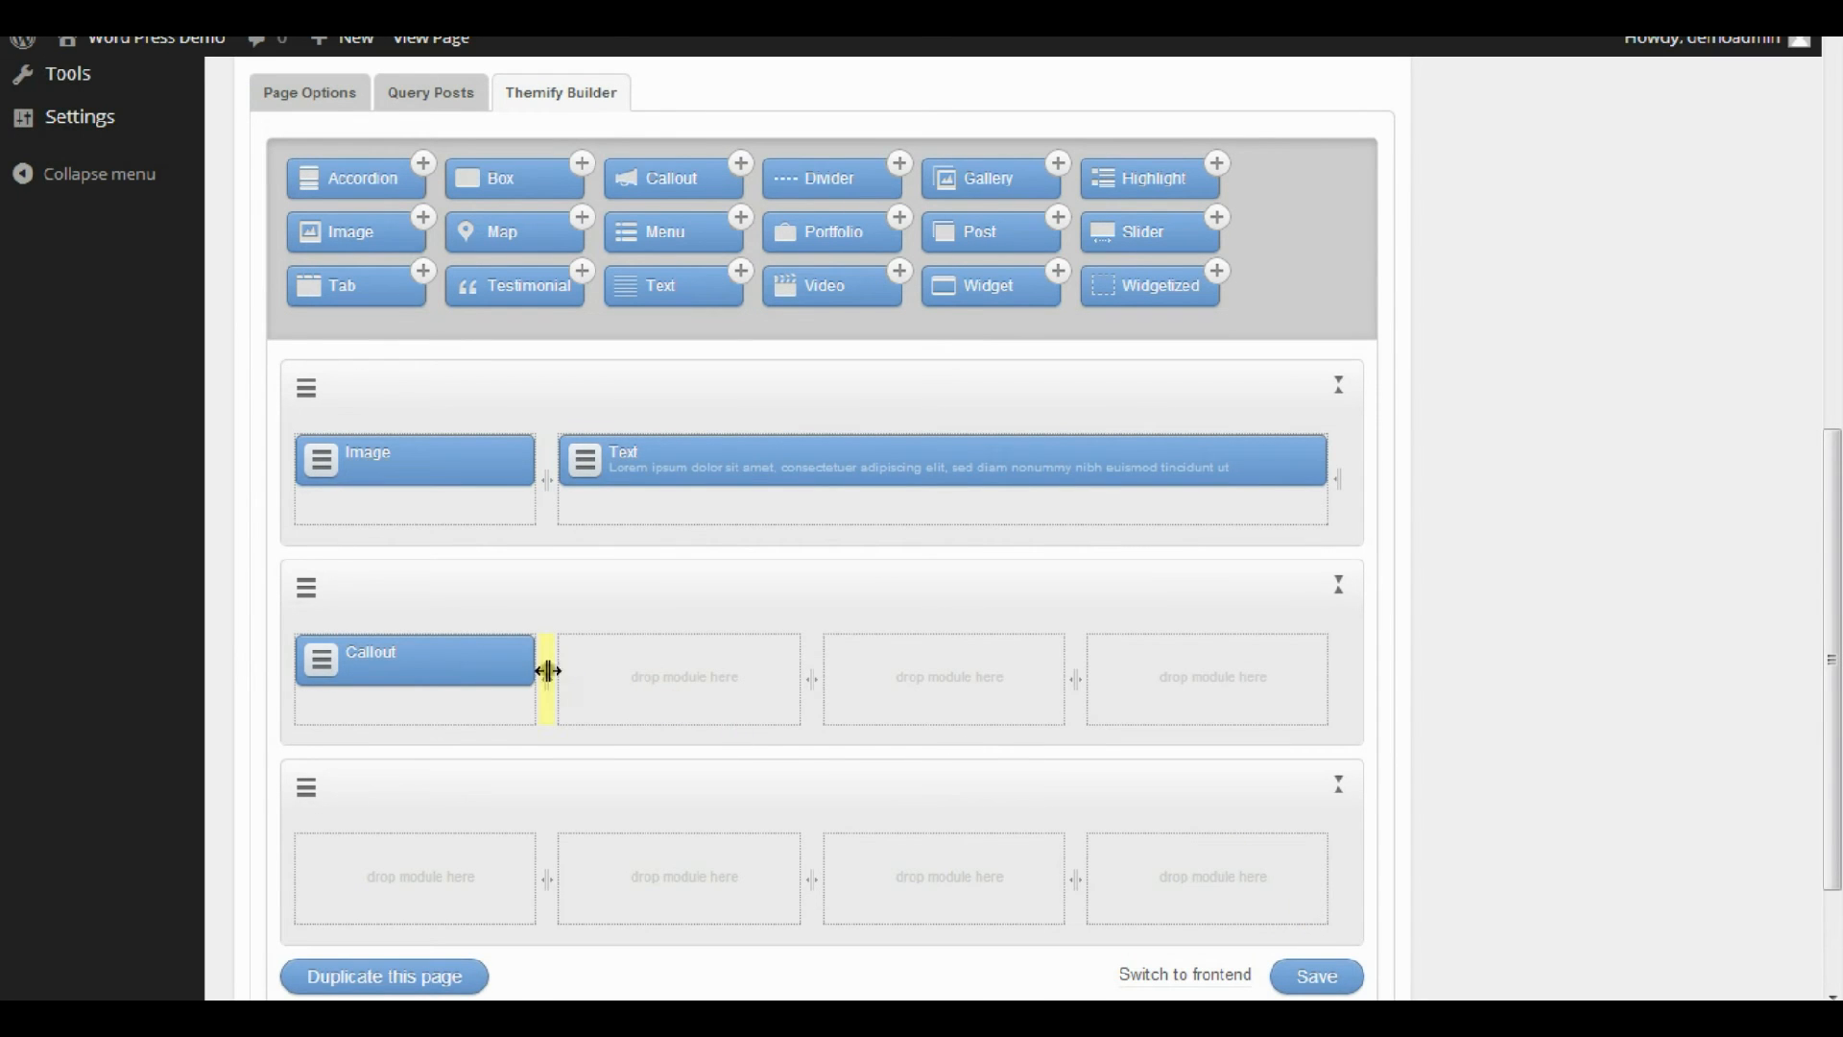
{"action": "left_click_drag", "start_coordinate": [548, 675], "coordinate": [1270, 709]}
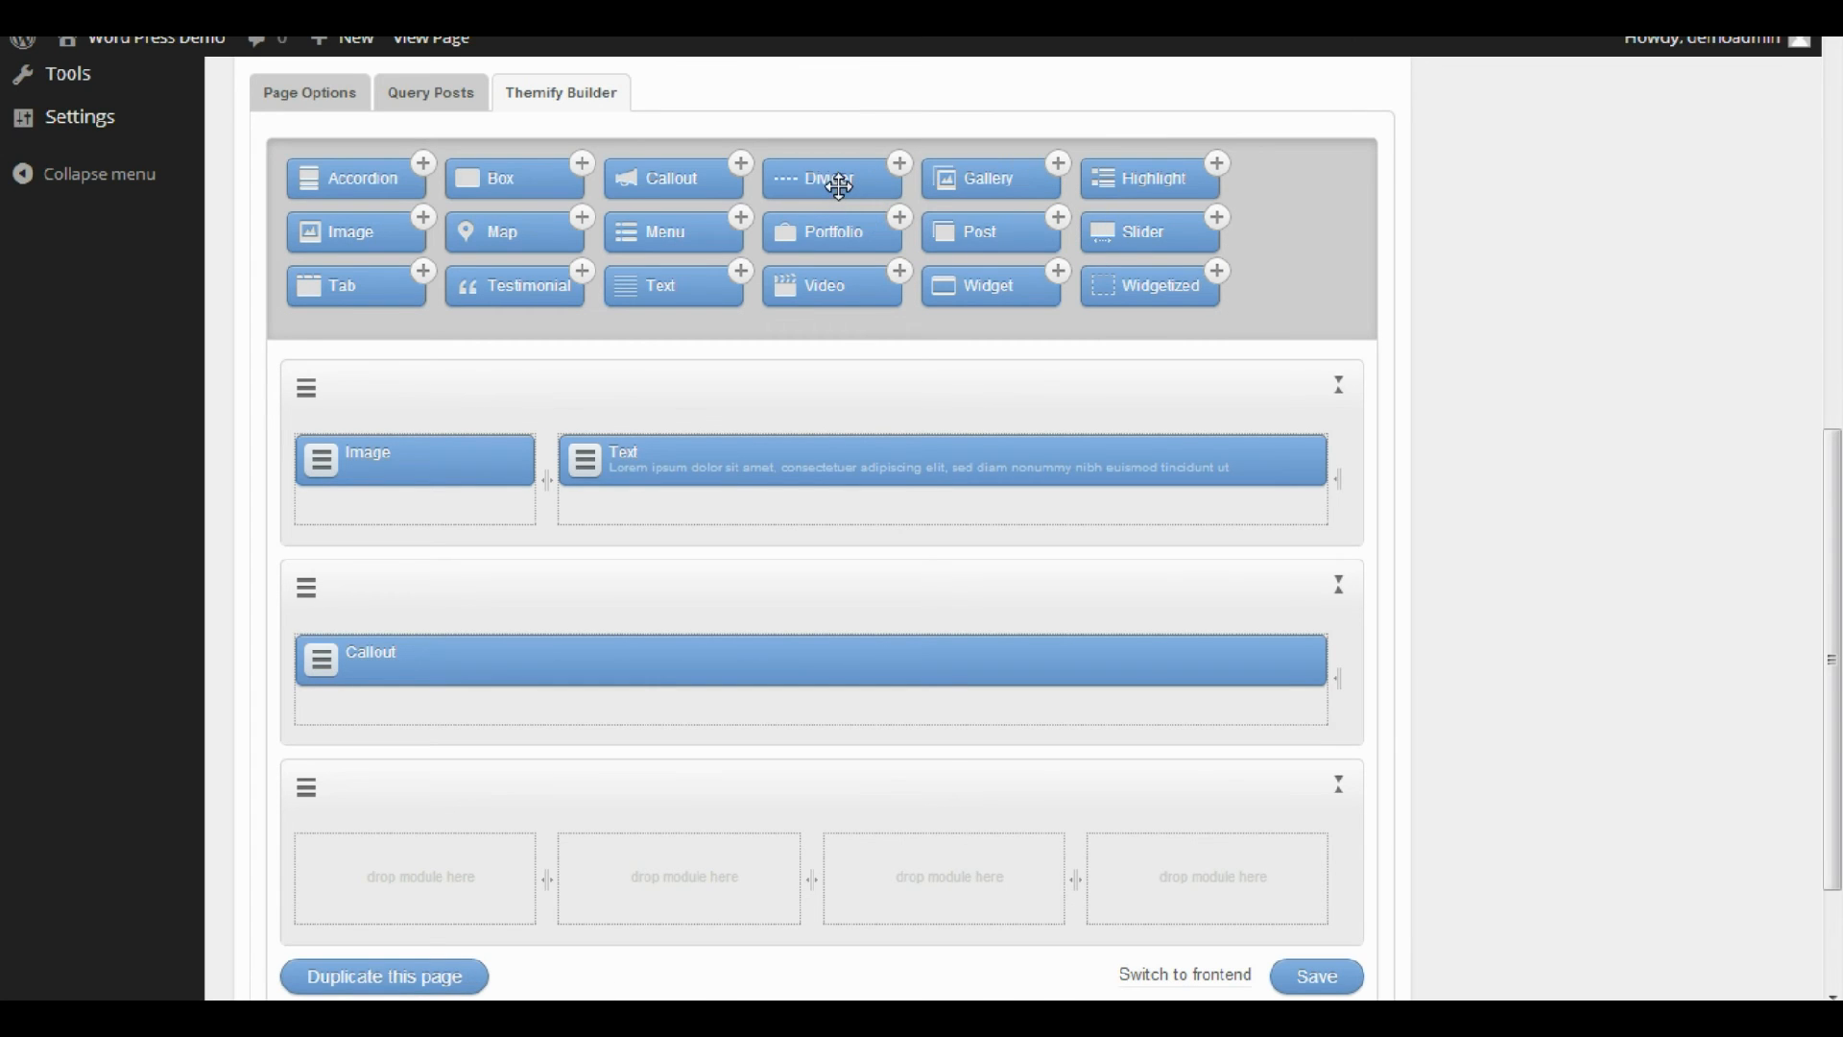
Add a Divider module to the first column of the empty third row.
{"action": "left_click_drag", "start_coordinate": [841, 185], "coordinate": [787, 603]}
{"action": "left_click_drag", "start_coordinate": [833, 192], "coordinate": [482, 813]}
{"action": "left_click_drag", "start_coordinate": [840, 185], "coordinate": [482, 907]}
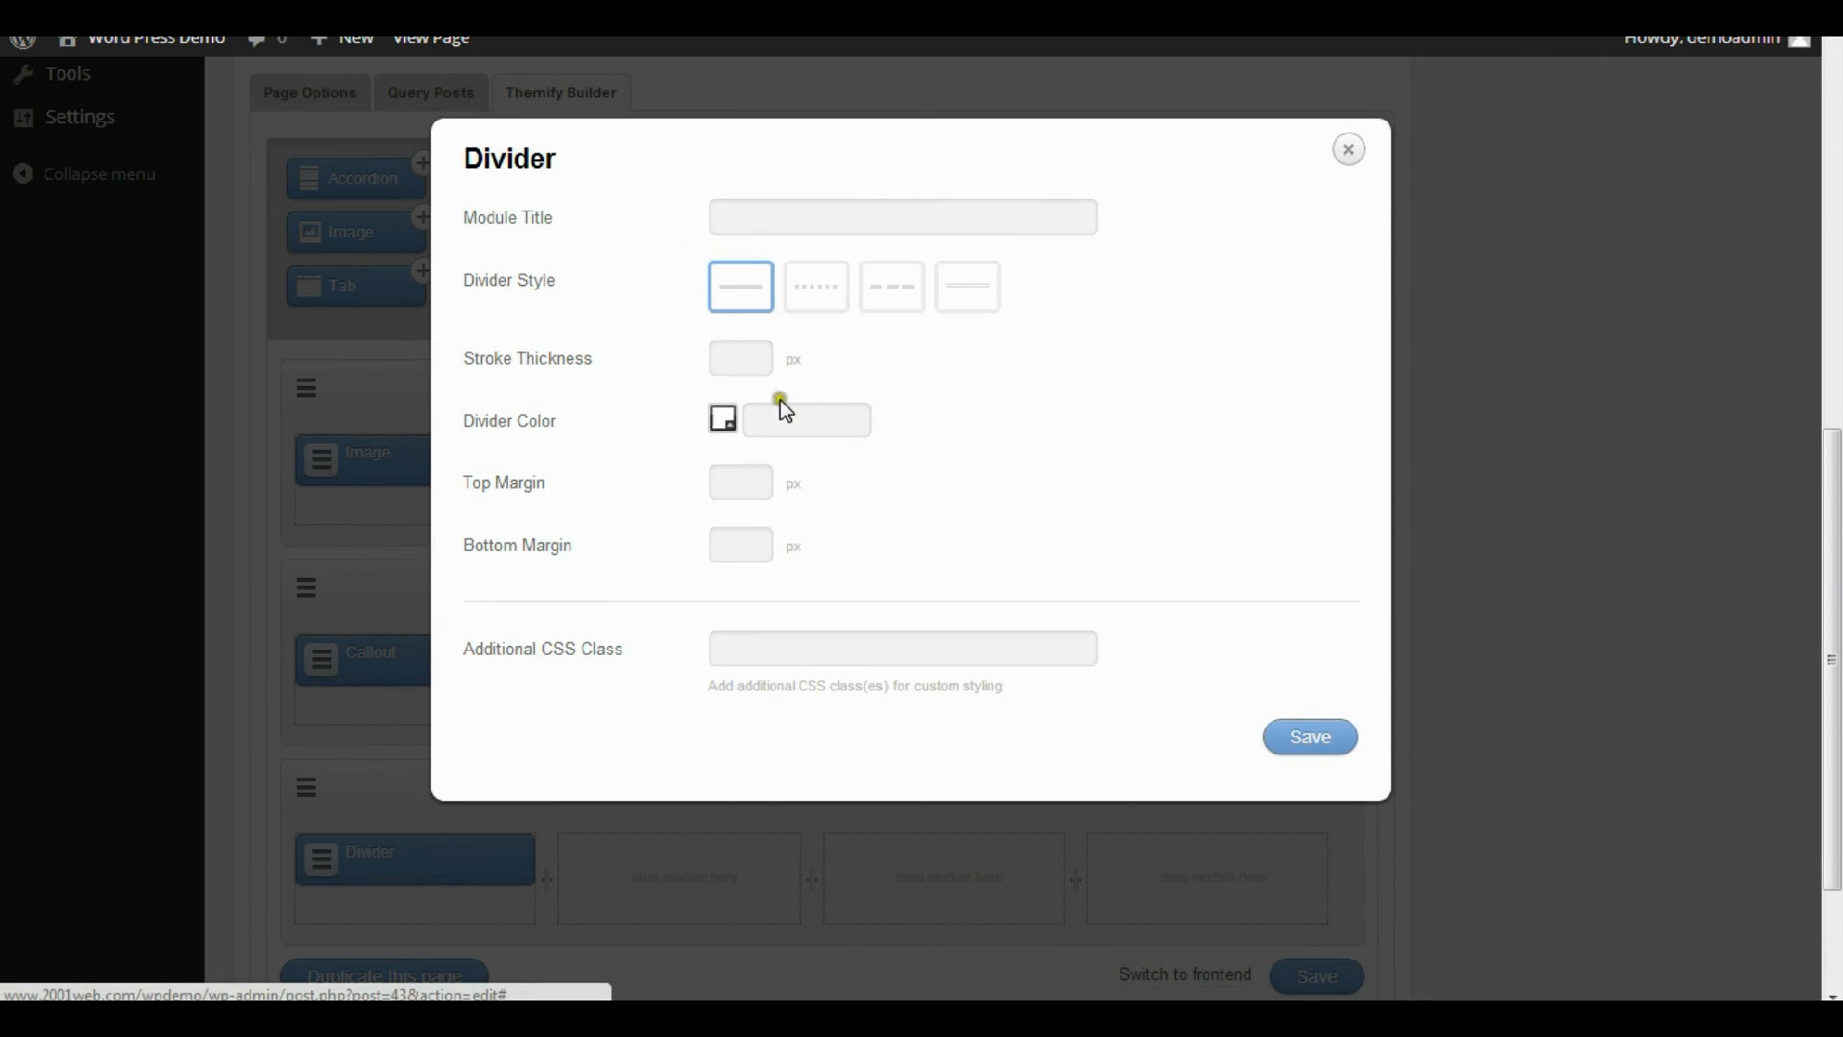
Give the divider a stroke thickness of 2 px and the color ffffff, and save the module.
{"action": "left_click", "coordinate": [741, 359]}
{"action": "type", "text": "2"}
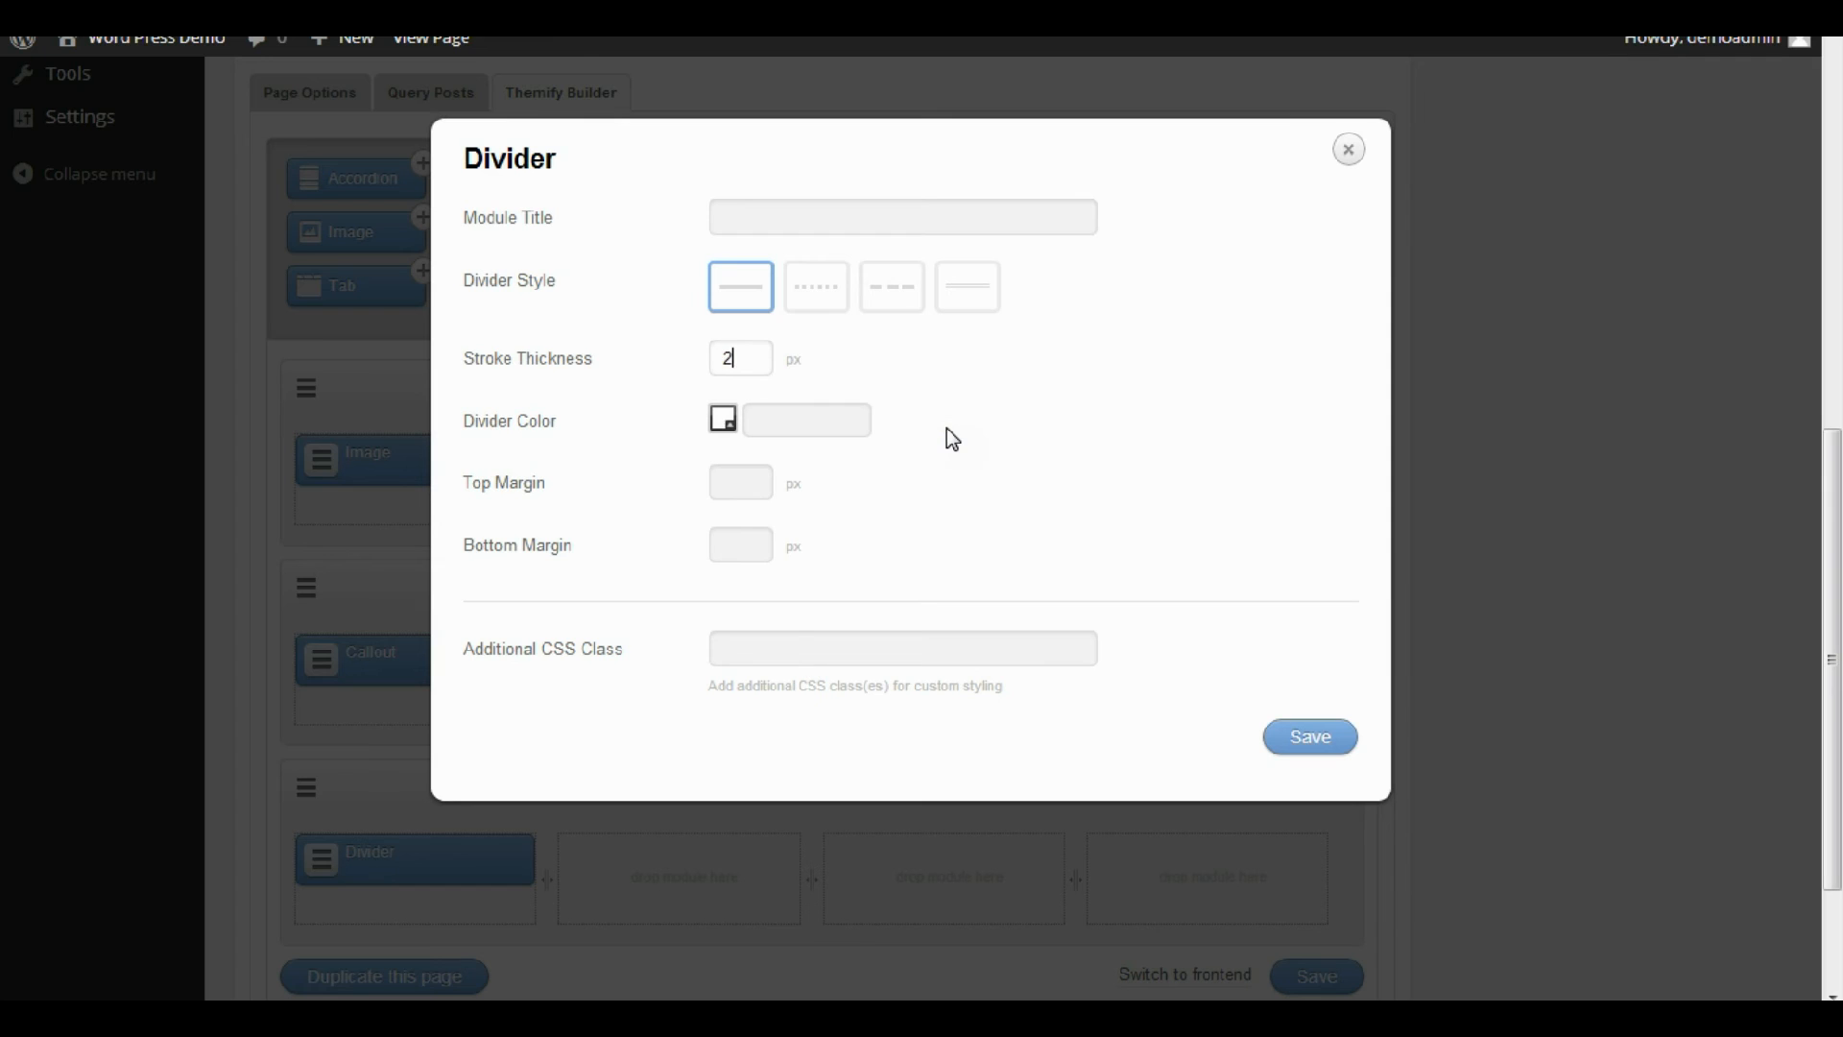
{"action": "left_click", "coordinate": [722, 422]}
{"action": "left_click_drag", "start_coordinate": [938, 549], "coordinate": [940, 533]}
{"action": "left_click", "coordinate": [1060, 569]}
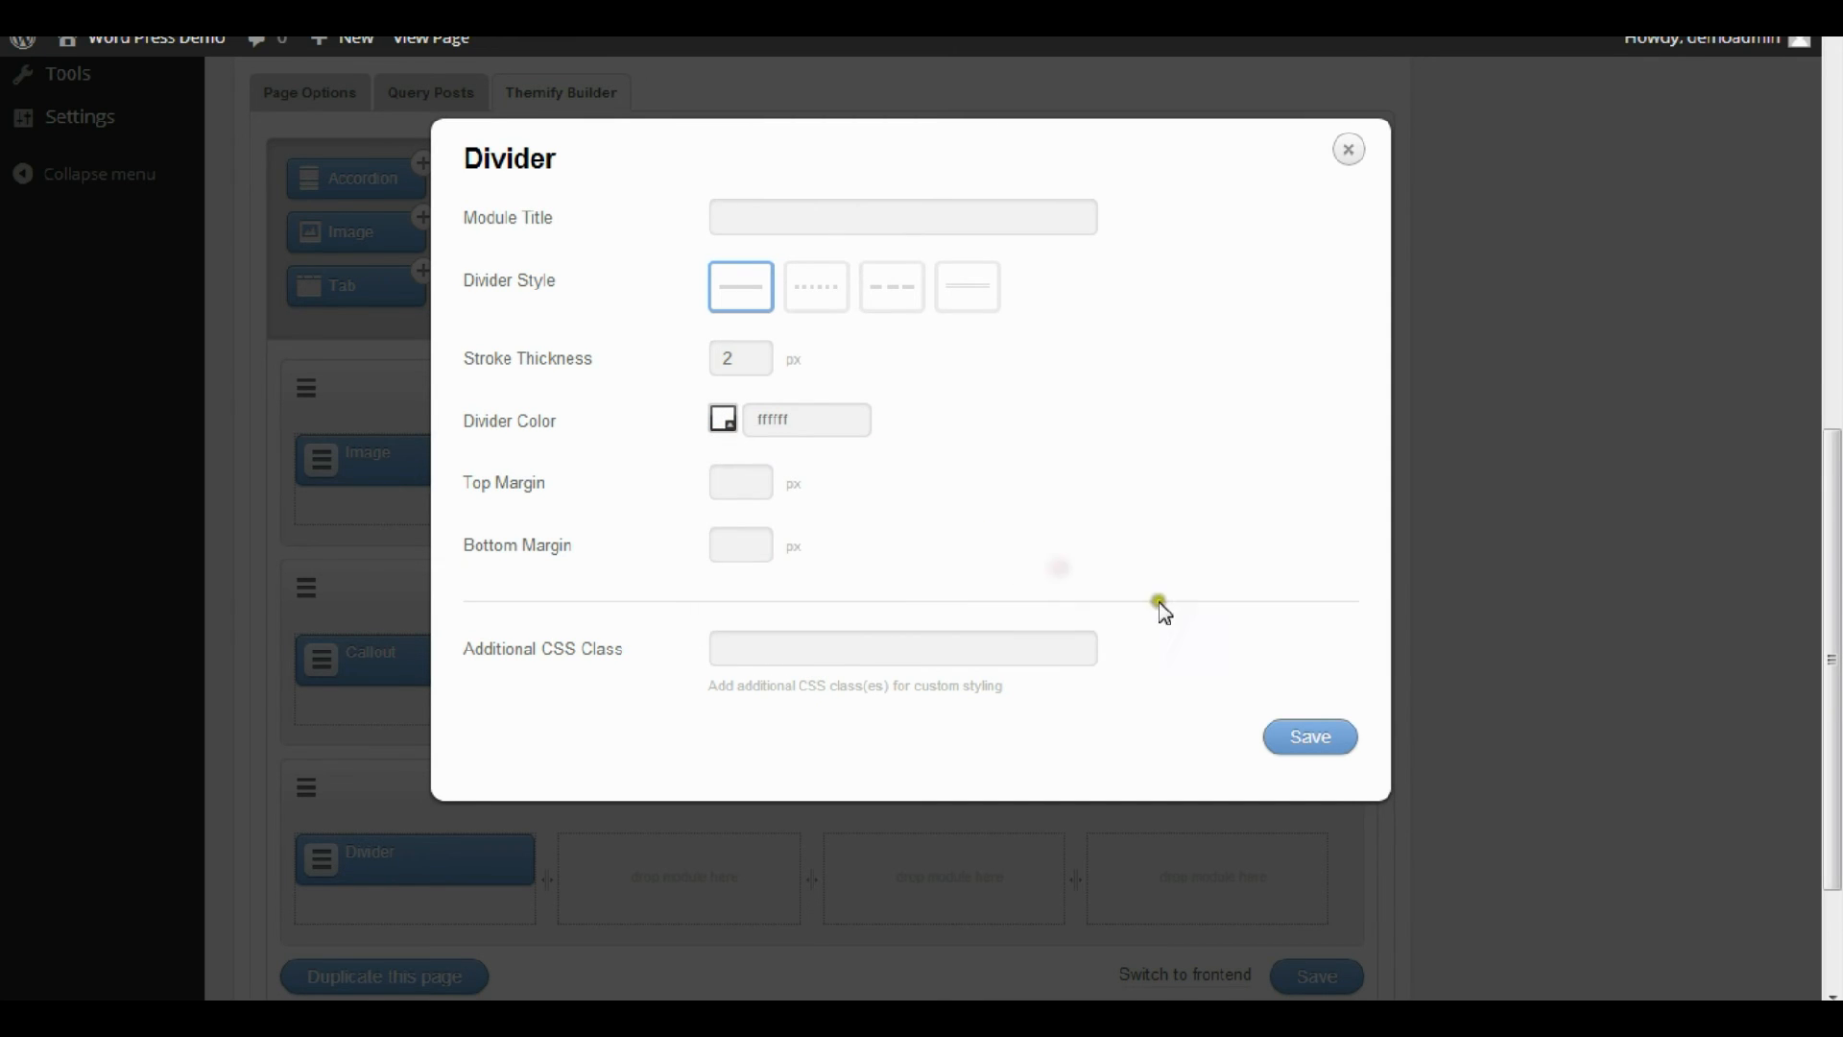
{"action": "left_click", "coordinate": [1297, 735]}
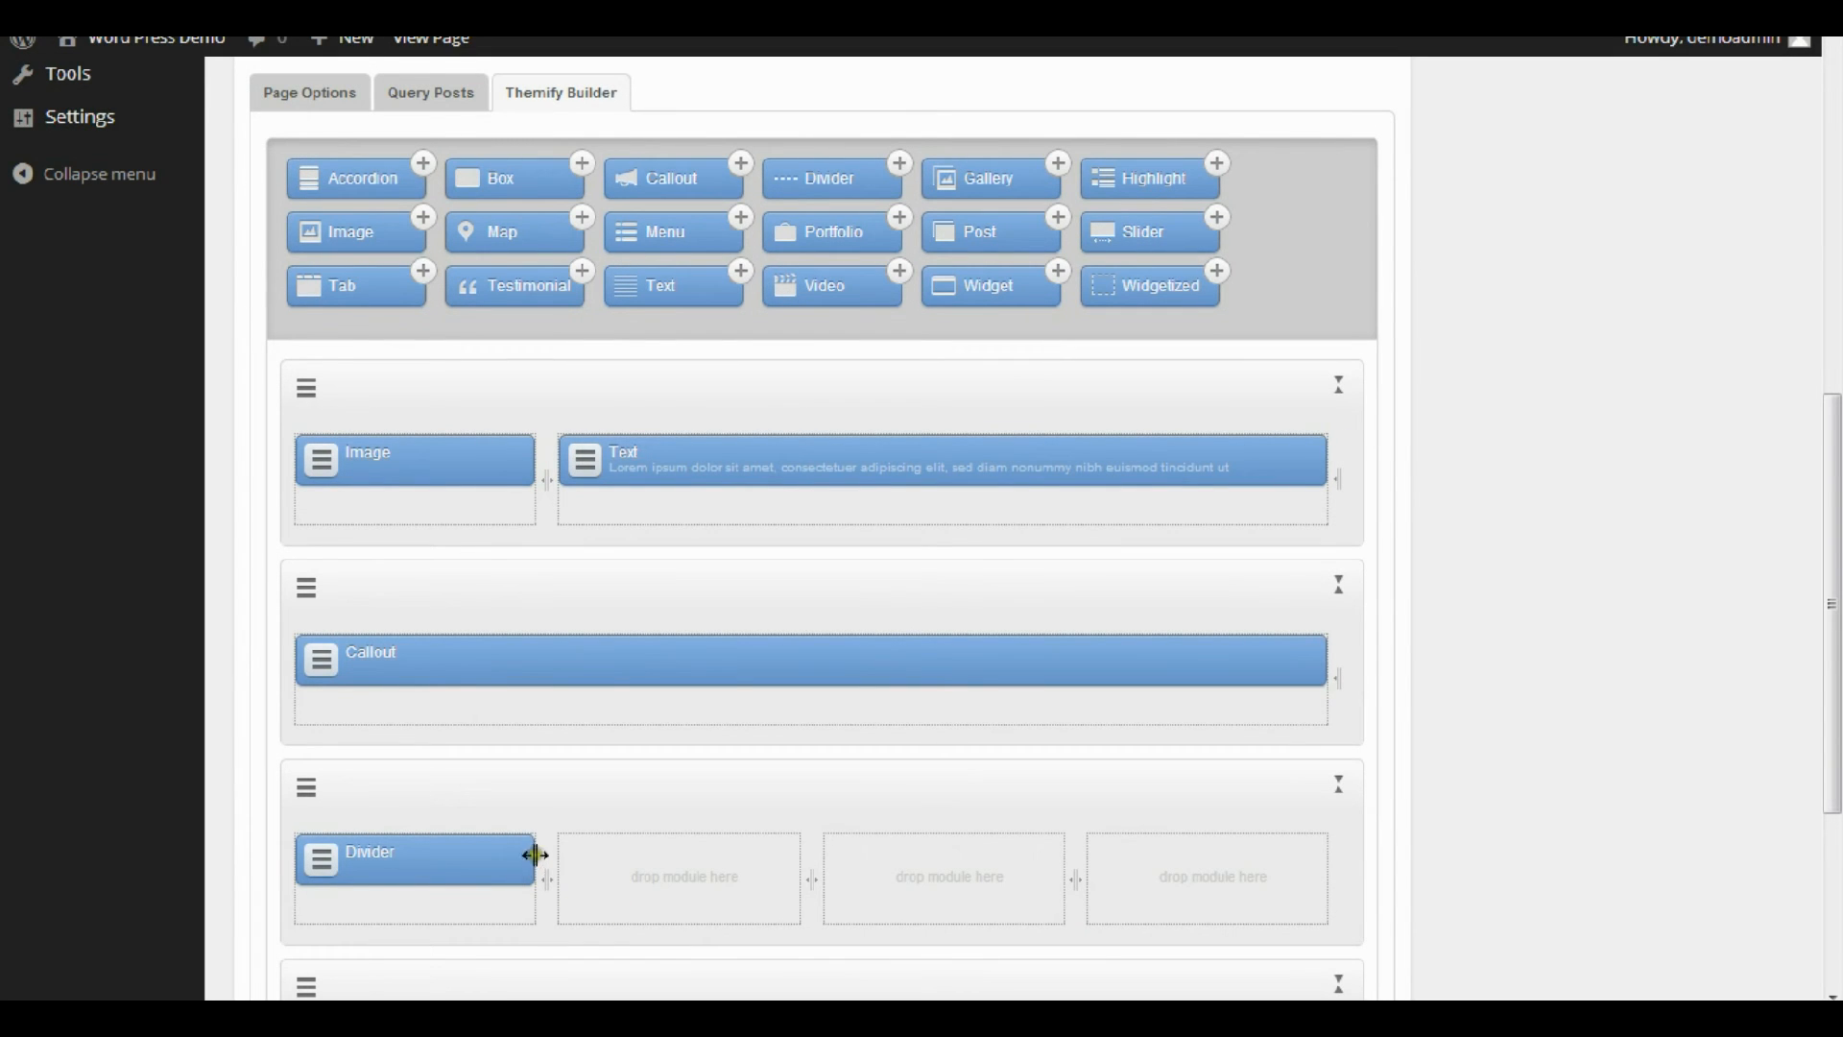
Widen the Divider module's column to span the full third row.
{"action": "left_click", "coordinate": [534, 855]}
{"action": "left_click", "coordinate": [547, 882]}
{"action": "left_click_drag", "start_coordinate": [546, 881], "coordinate": [1234, 913]}
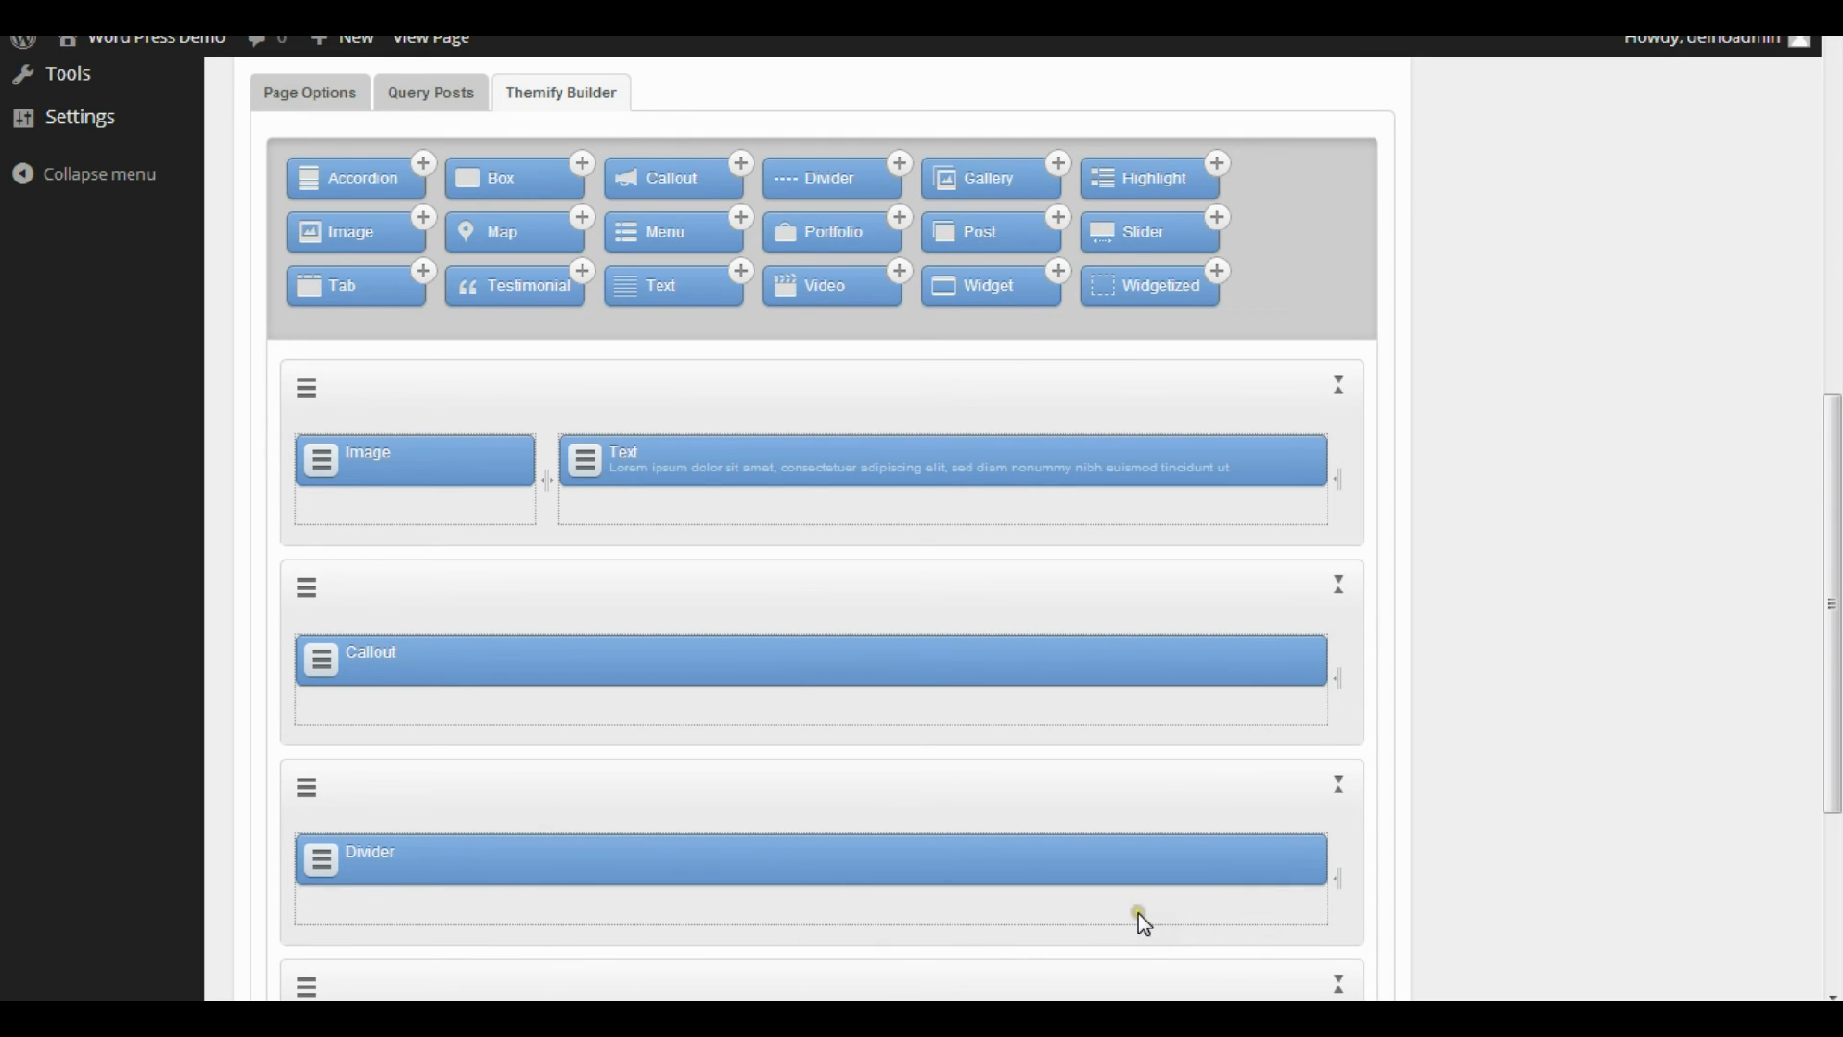
Move the Divider module out of the third row to directly below the Text module in the first row.
{"action": "left_click_drag", "start_coordinate": [659, 890], "coordinate": [669, 598]}
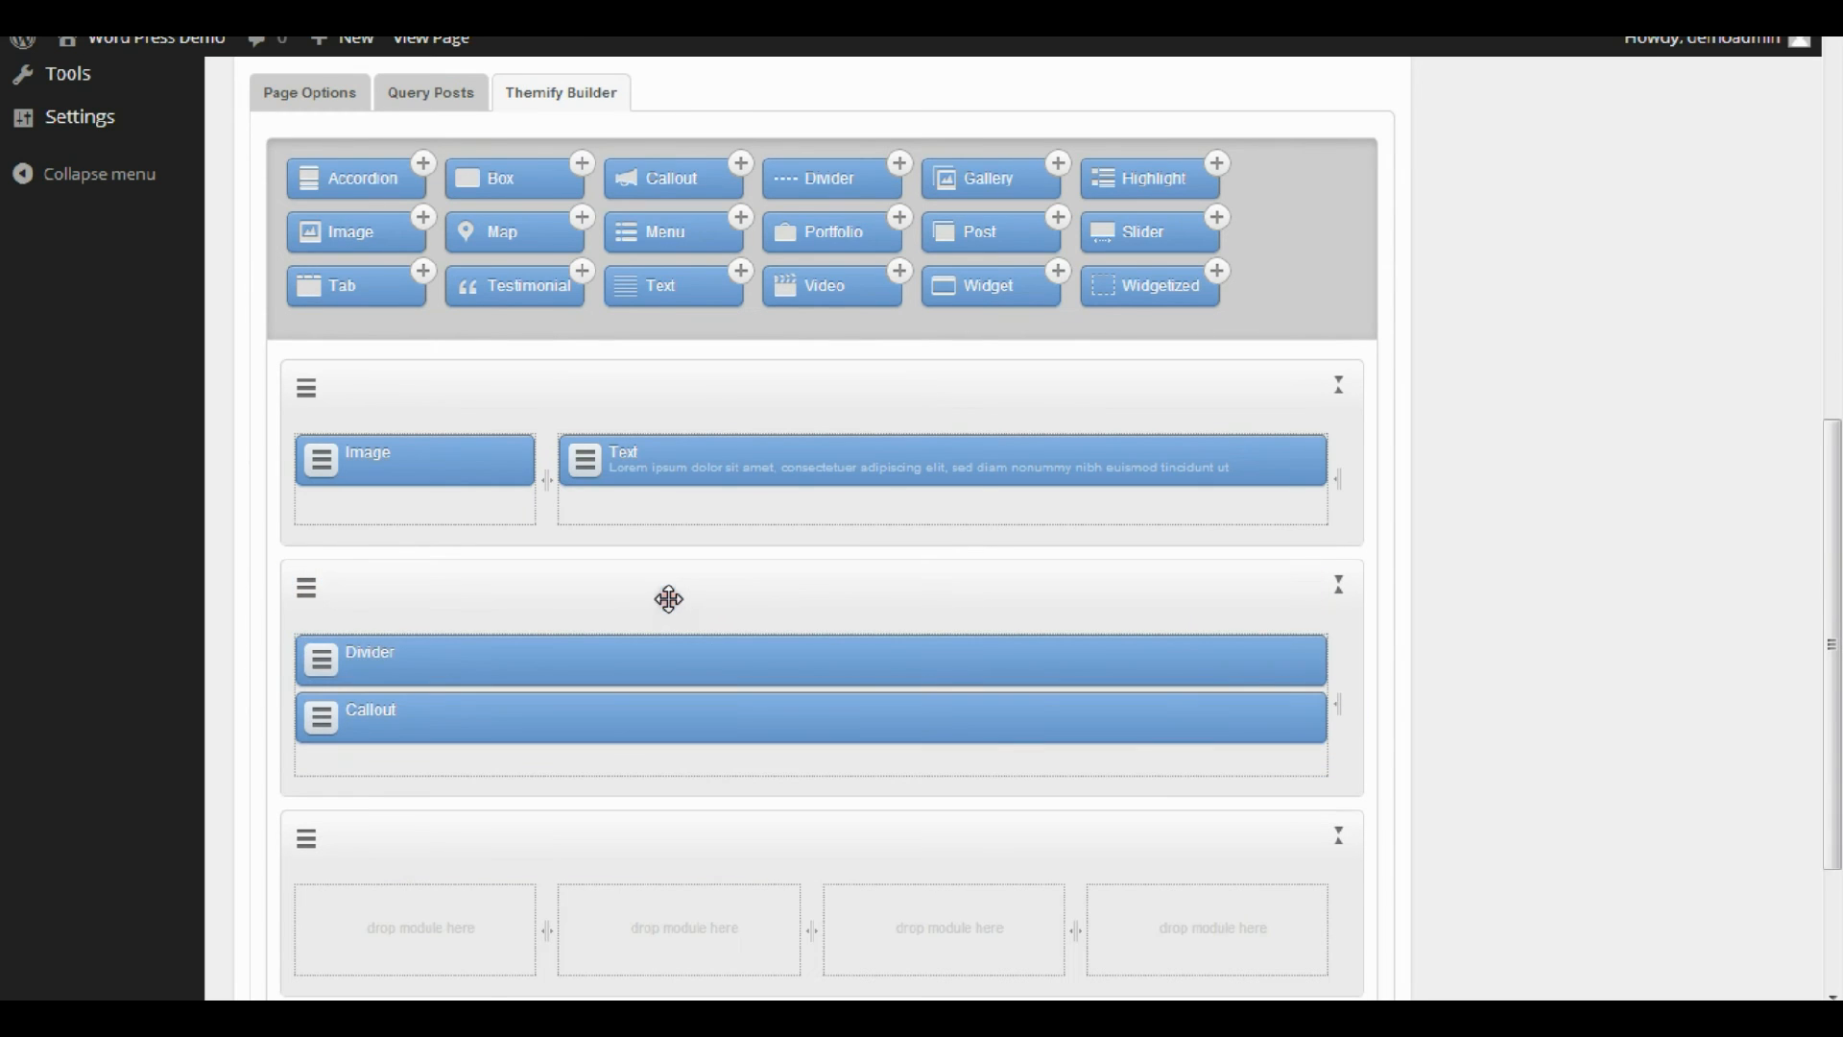
{"action": "left_click_drag", "start_coordinate": [468, 674], "coordinate": [519, 405]}
{"action": "left_click_drag", "start_coordinate": [666, 469], "coordinate": [583, 601]}
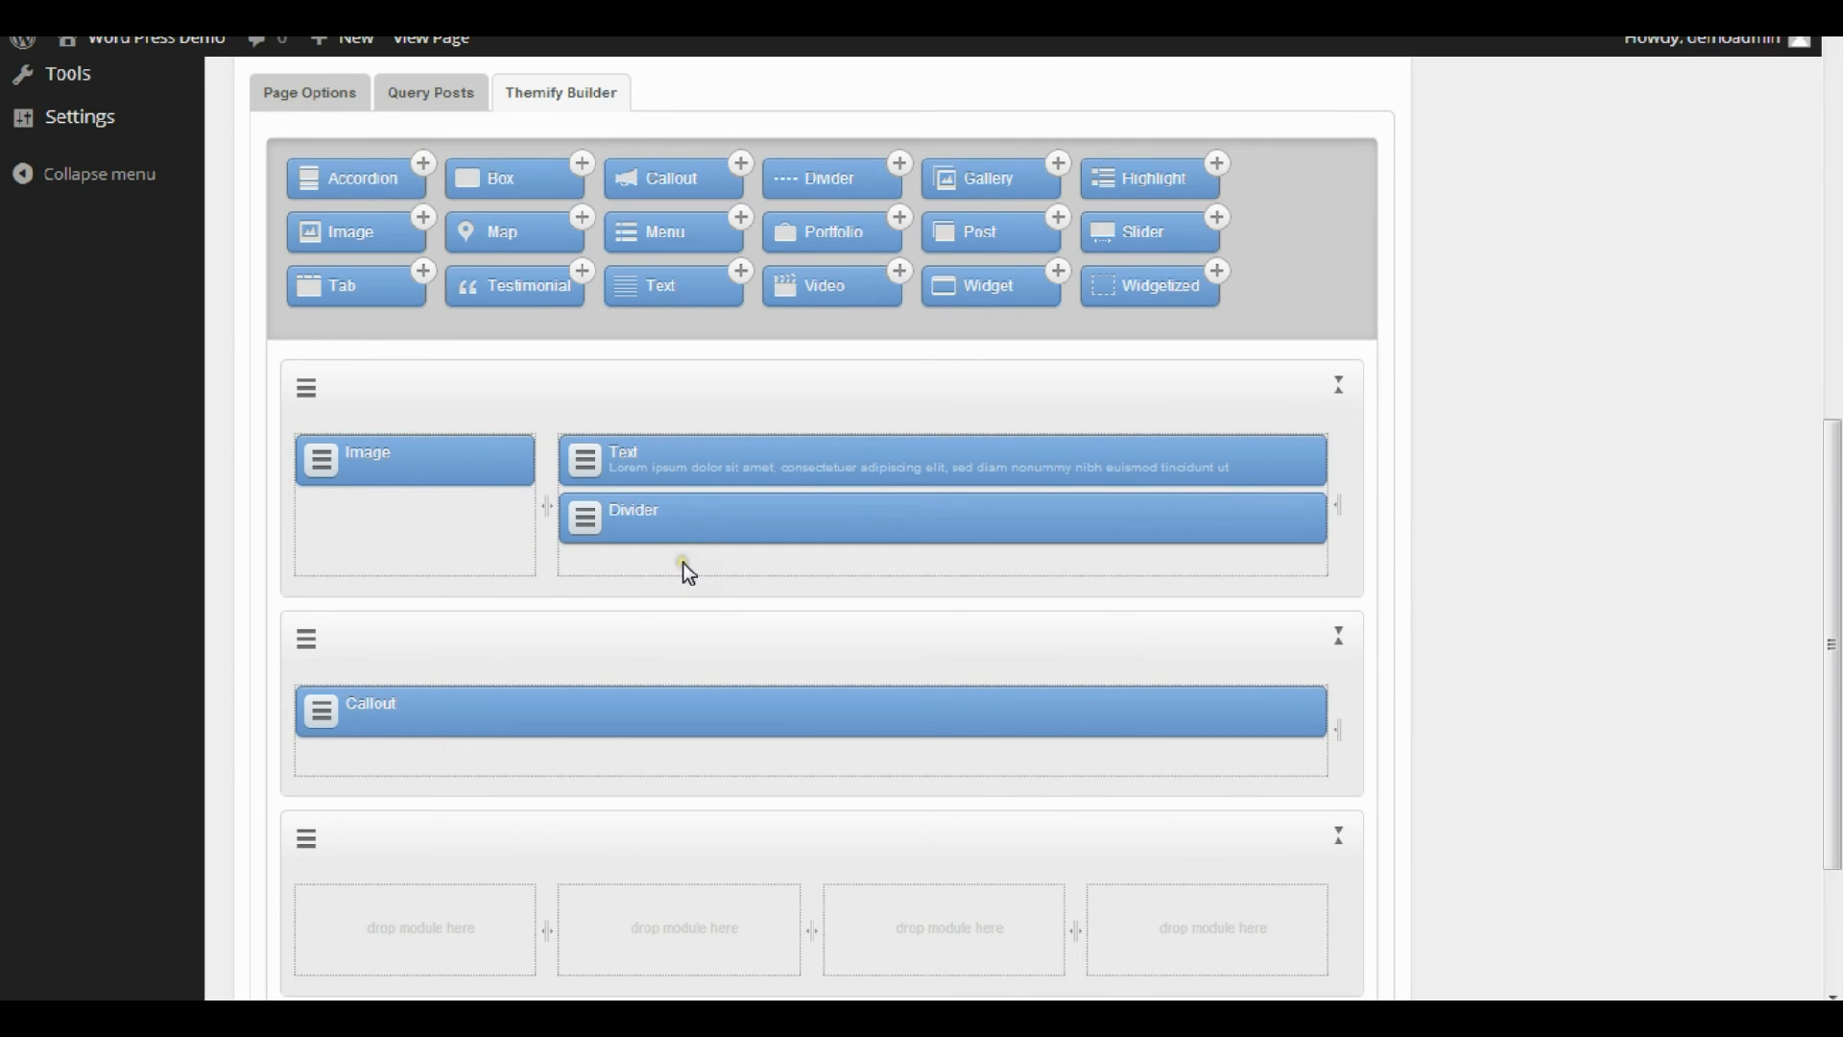
{"action": "left_click_drag", "start_coordinate": [687, 521], "coordinate": [545, 620]}
Save the builder layout and review the refreshed Home page down to the newsletter callout.
{"action": "left_click_drag", "start_coordinate": [1827, 605], "coordinate": [1824, 722]}
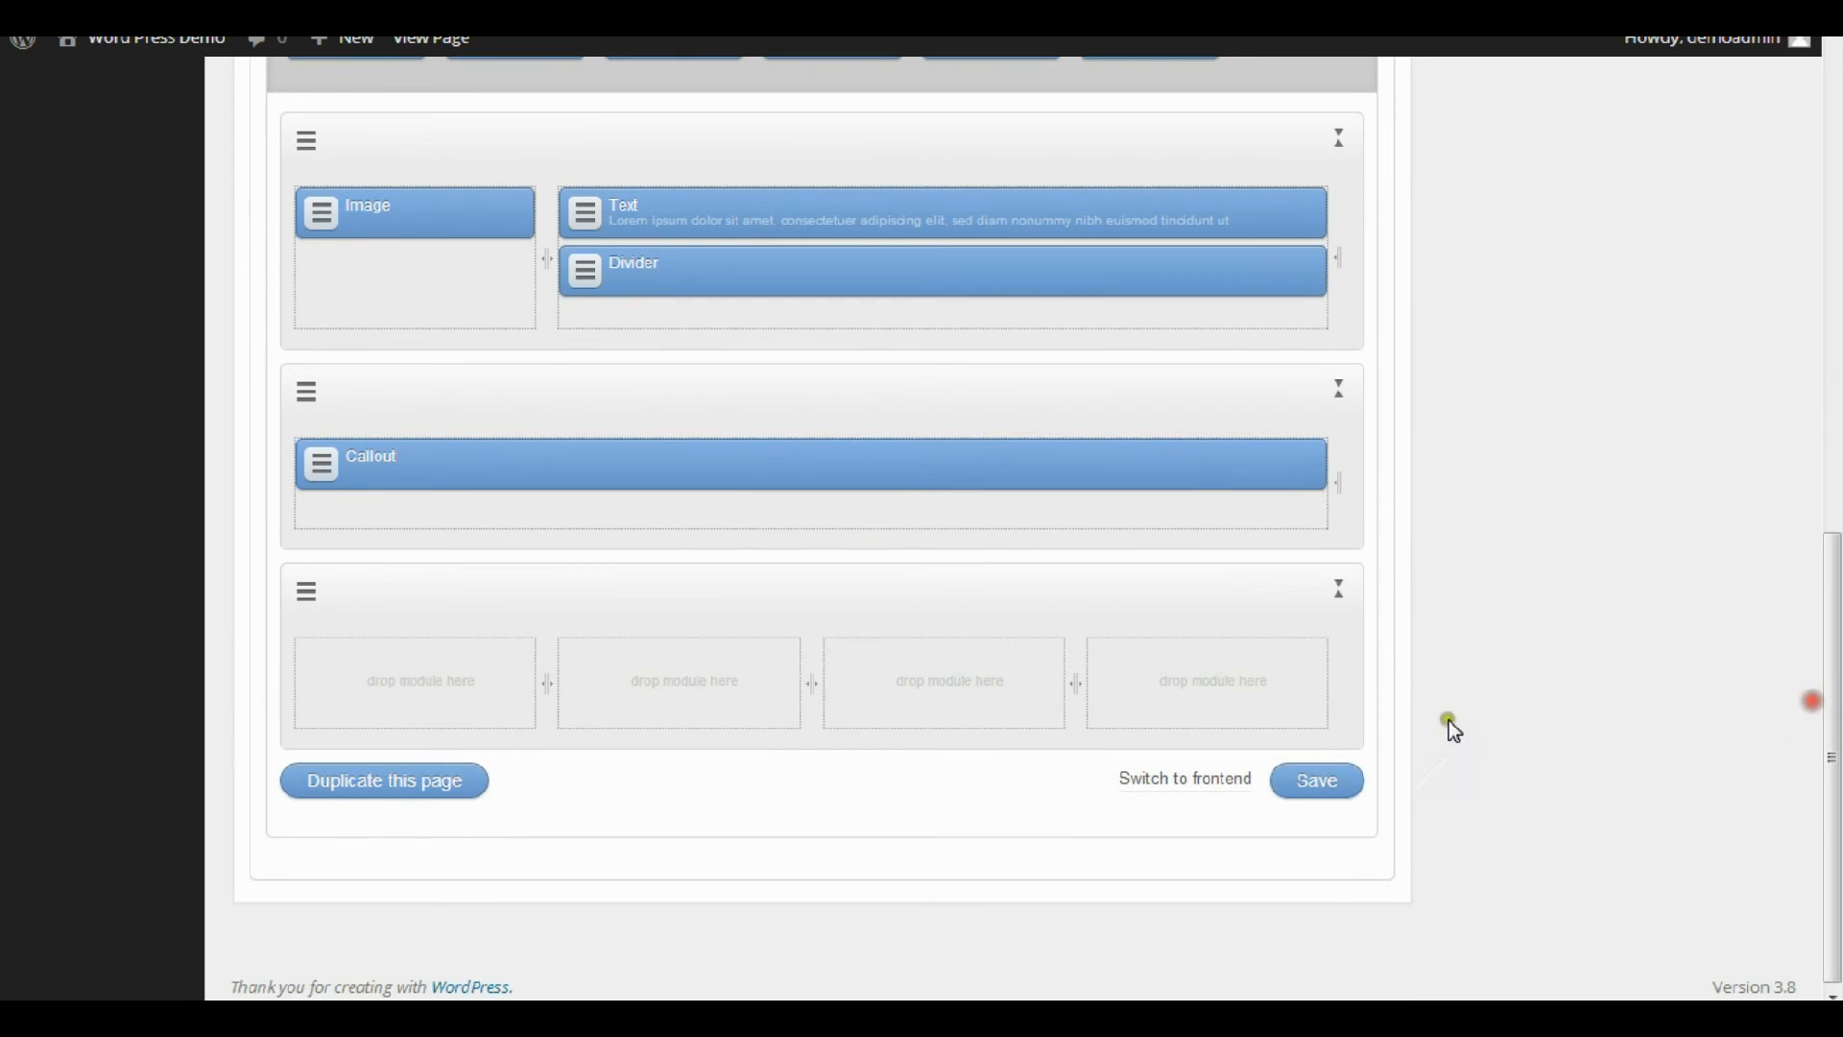
{"action": "left_click", "coordinate": [1344, 775]}
{"action": "key", "text": "ctrl+Tab"}
{"action": "key", "text": "F5"}
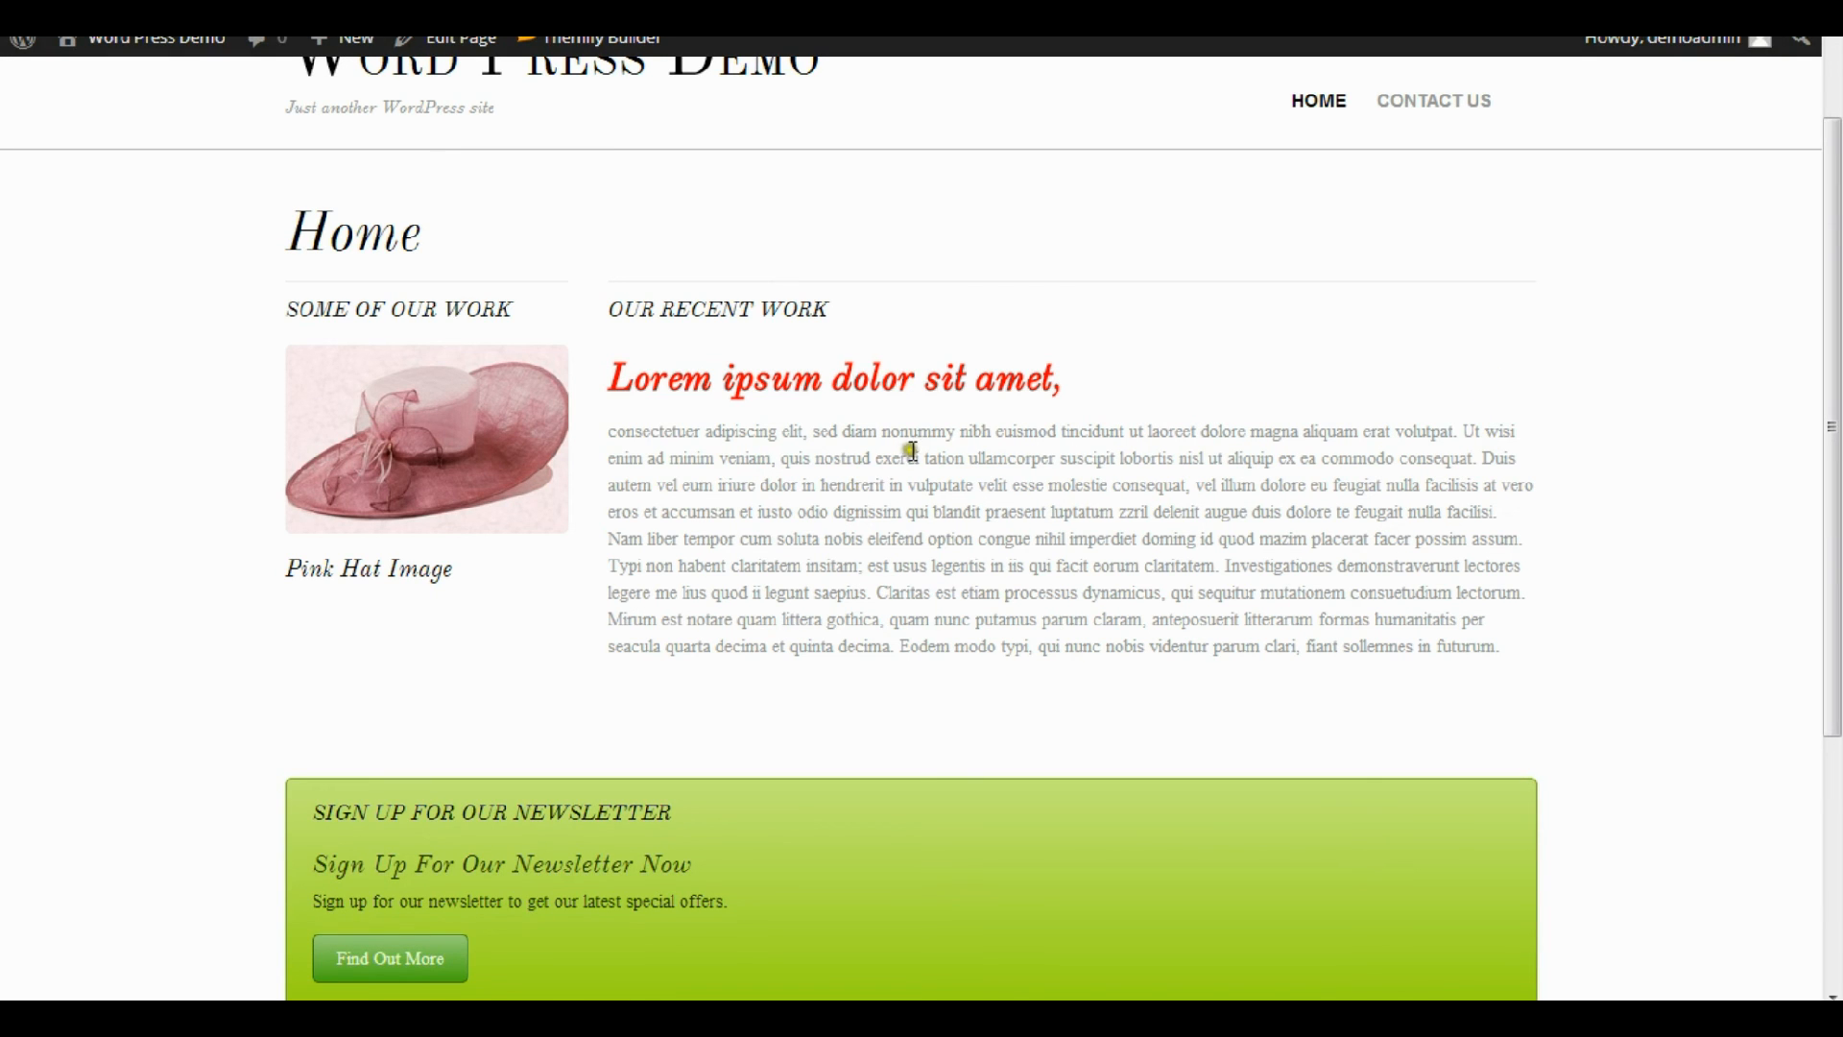
{"action": "left_click_drag", "start_coordinate": [1832, 464], "coordinate": [893, 790]}
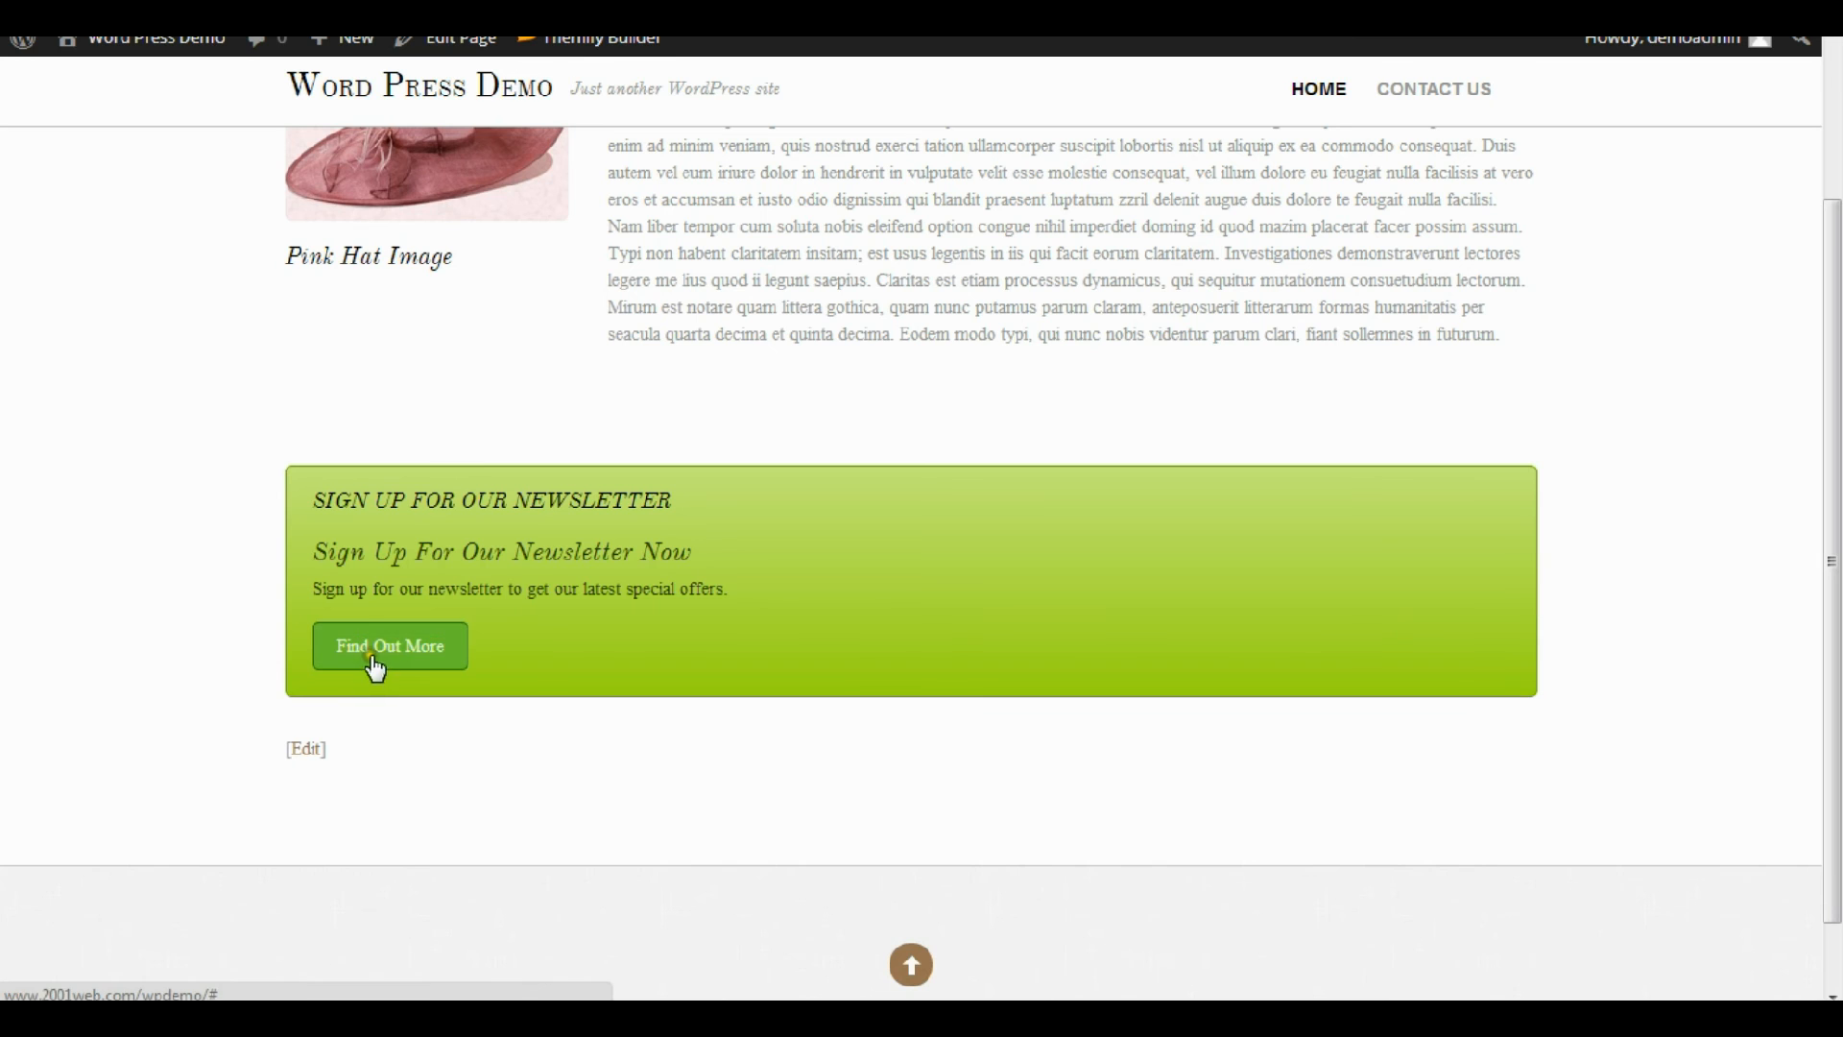
Switch the Home page from the backend layout editor to the frontend builder.
{"action": "left_click_drag", "start_coordinate": [1832, 468], "coordinate": [1835, 309]}
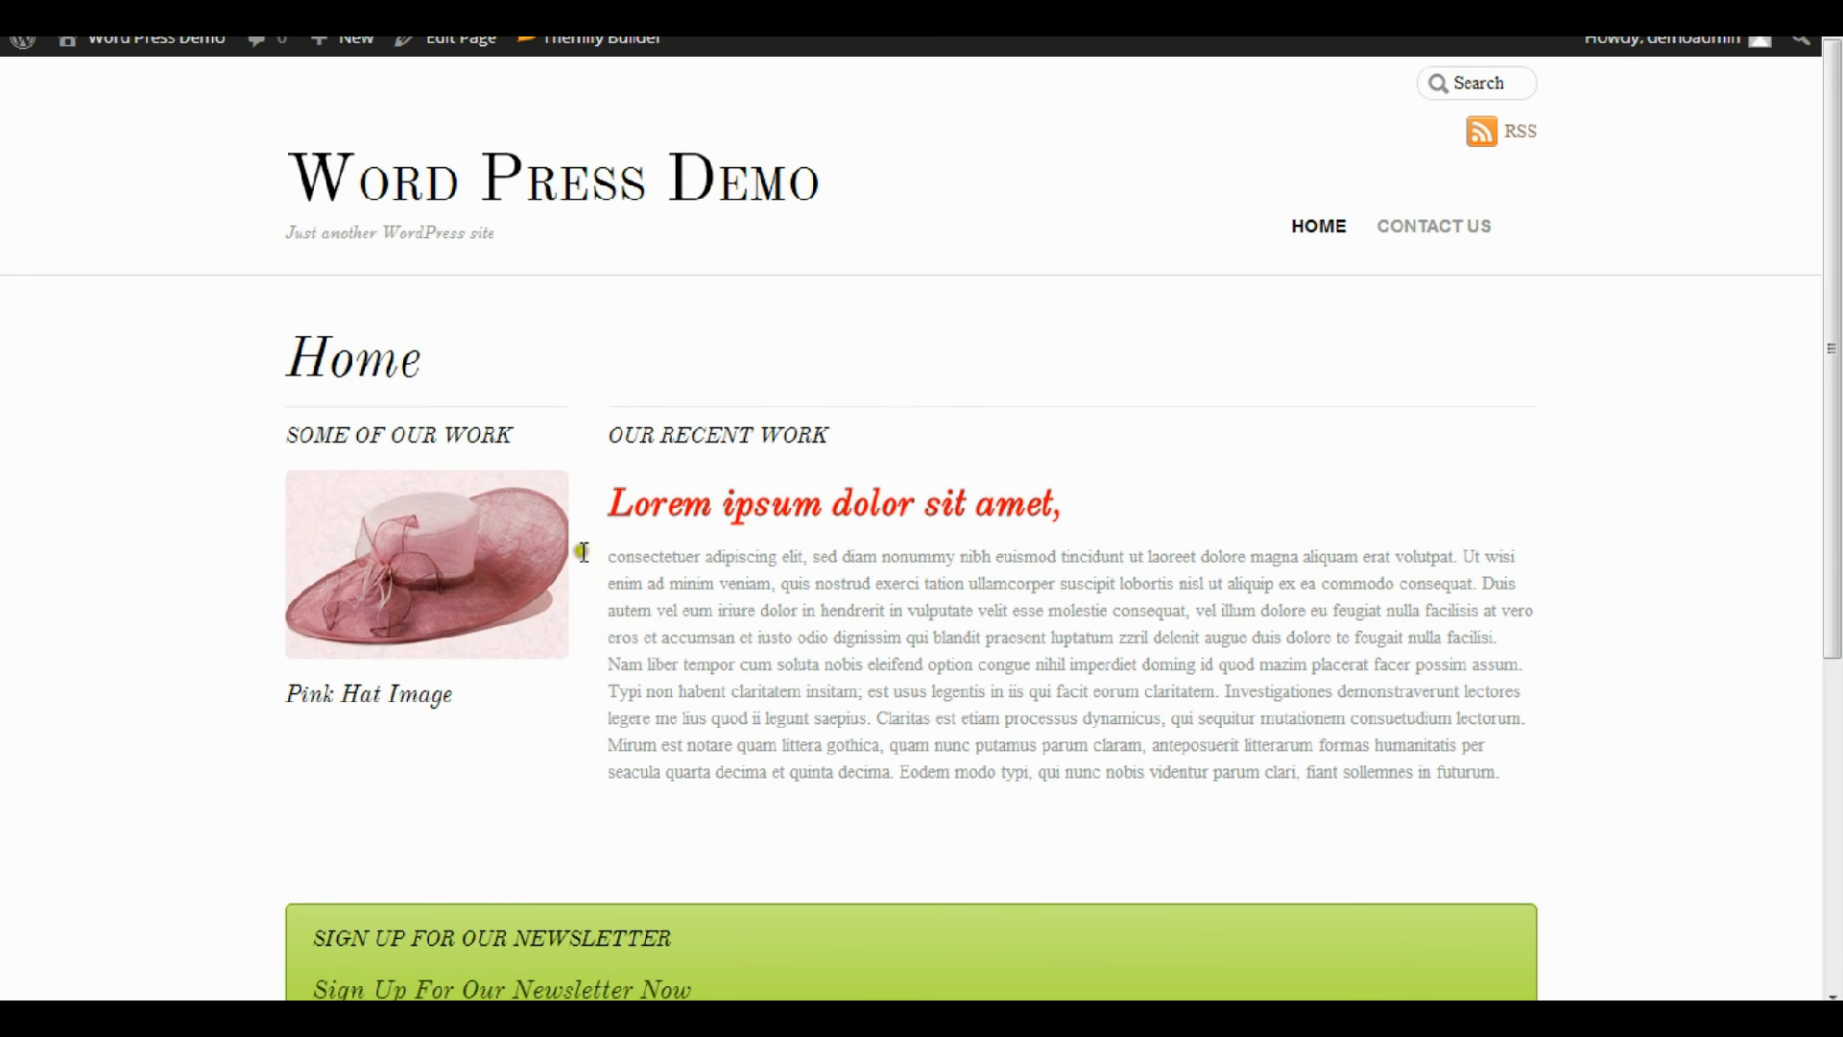
{"action": "left_click_drag", "start_coordinate": [1829, 480], "coordinate": [1832, 347]}
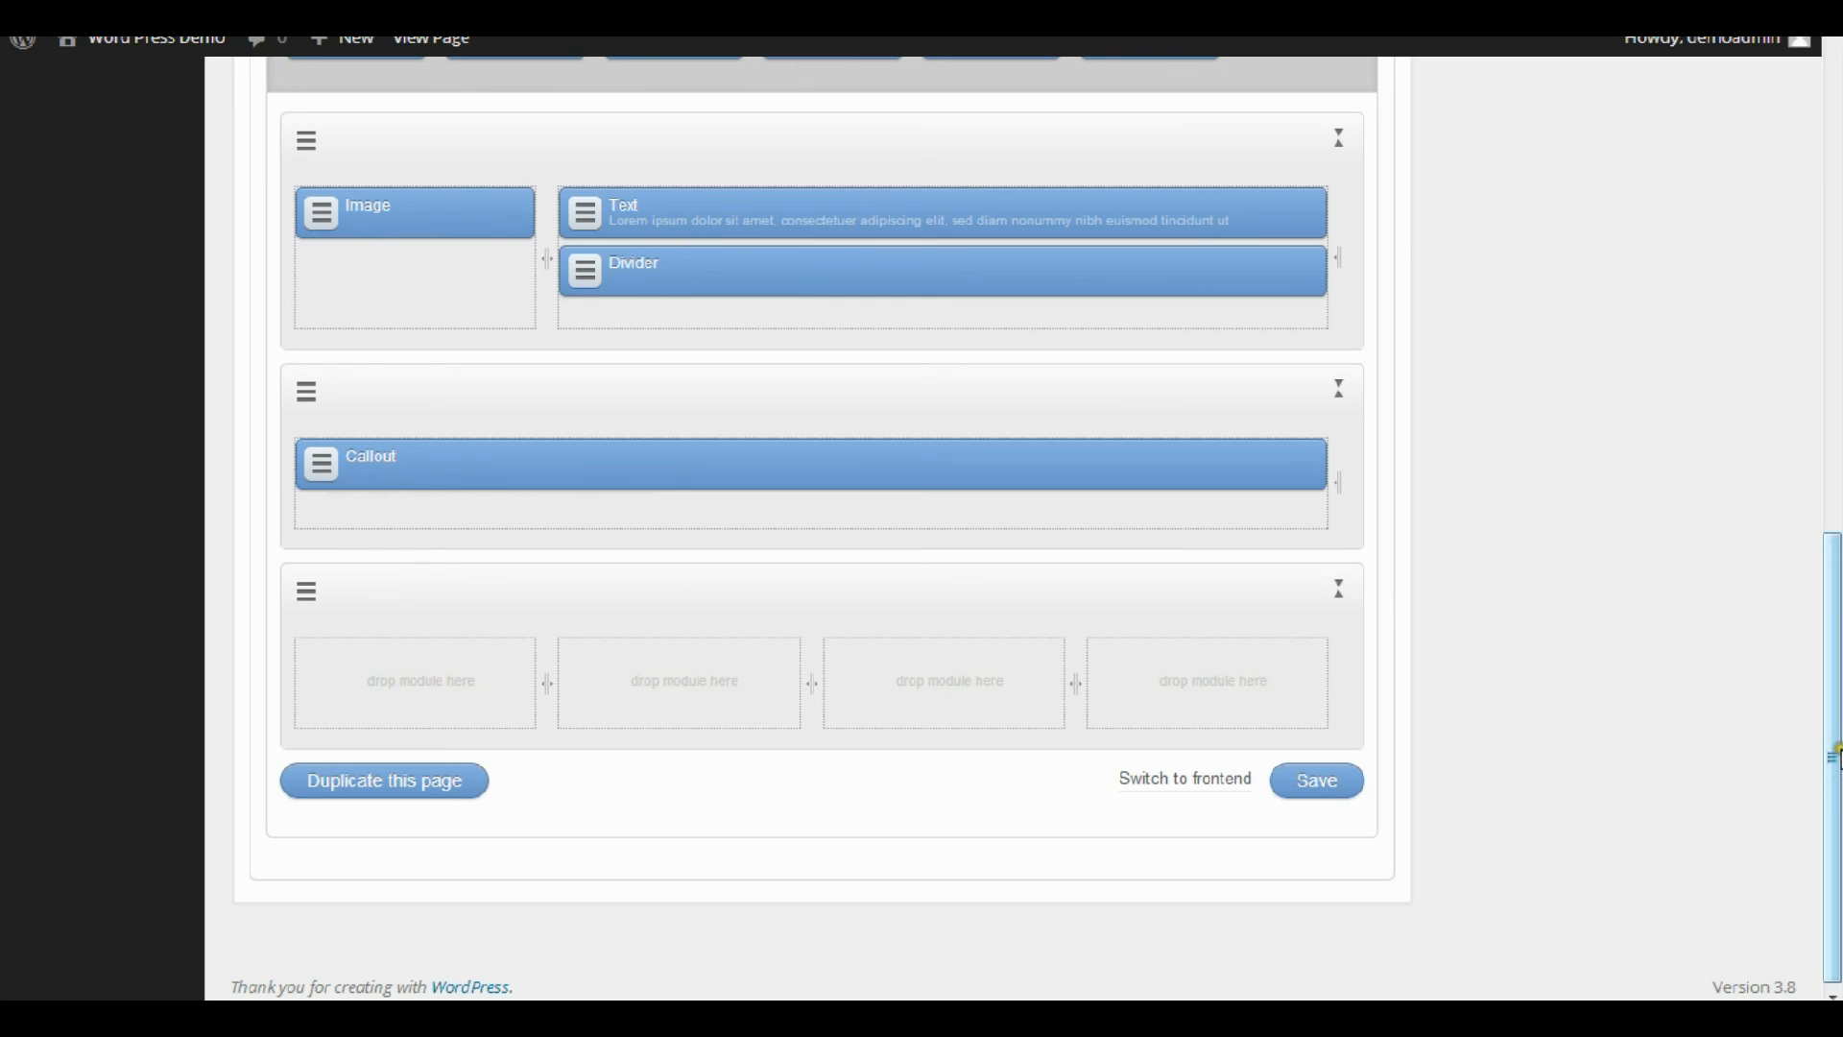
{"action": "mouse_move", "coordinate": [1836, 759]}
{"action": "left_mouse_down"}
{"action": "mouse_move", "coordinate": [1830, 370]}
{"action": "mouse_move", "coordinate": [1834, 750]}
{"action": "left_mouse_up"}
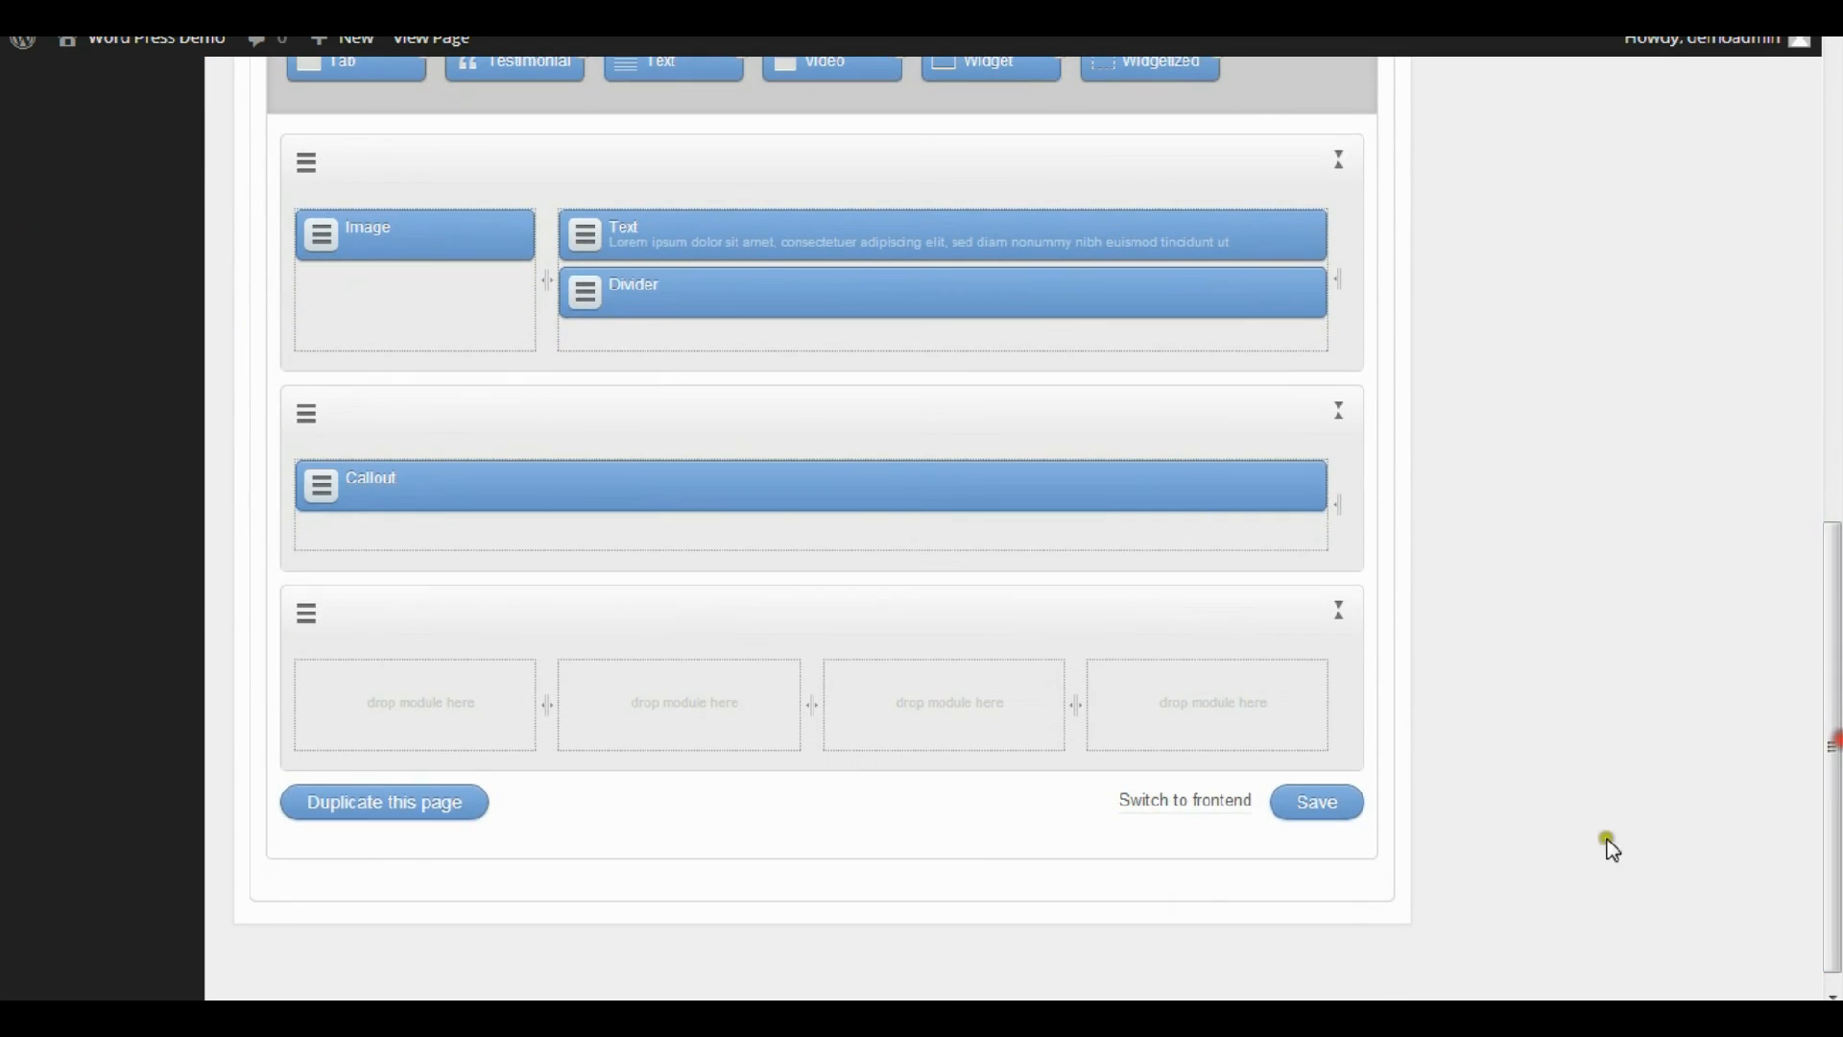
{"action": "left_click", "coordinate": [1171, 809]}
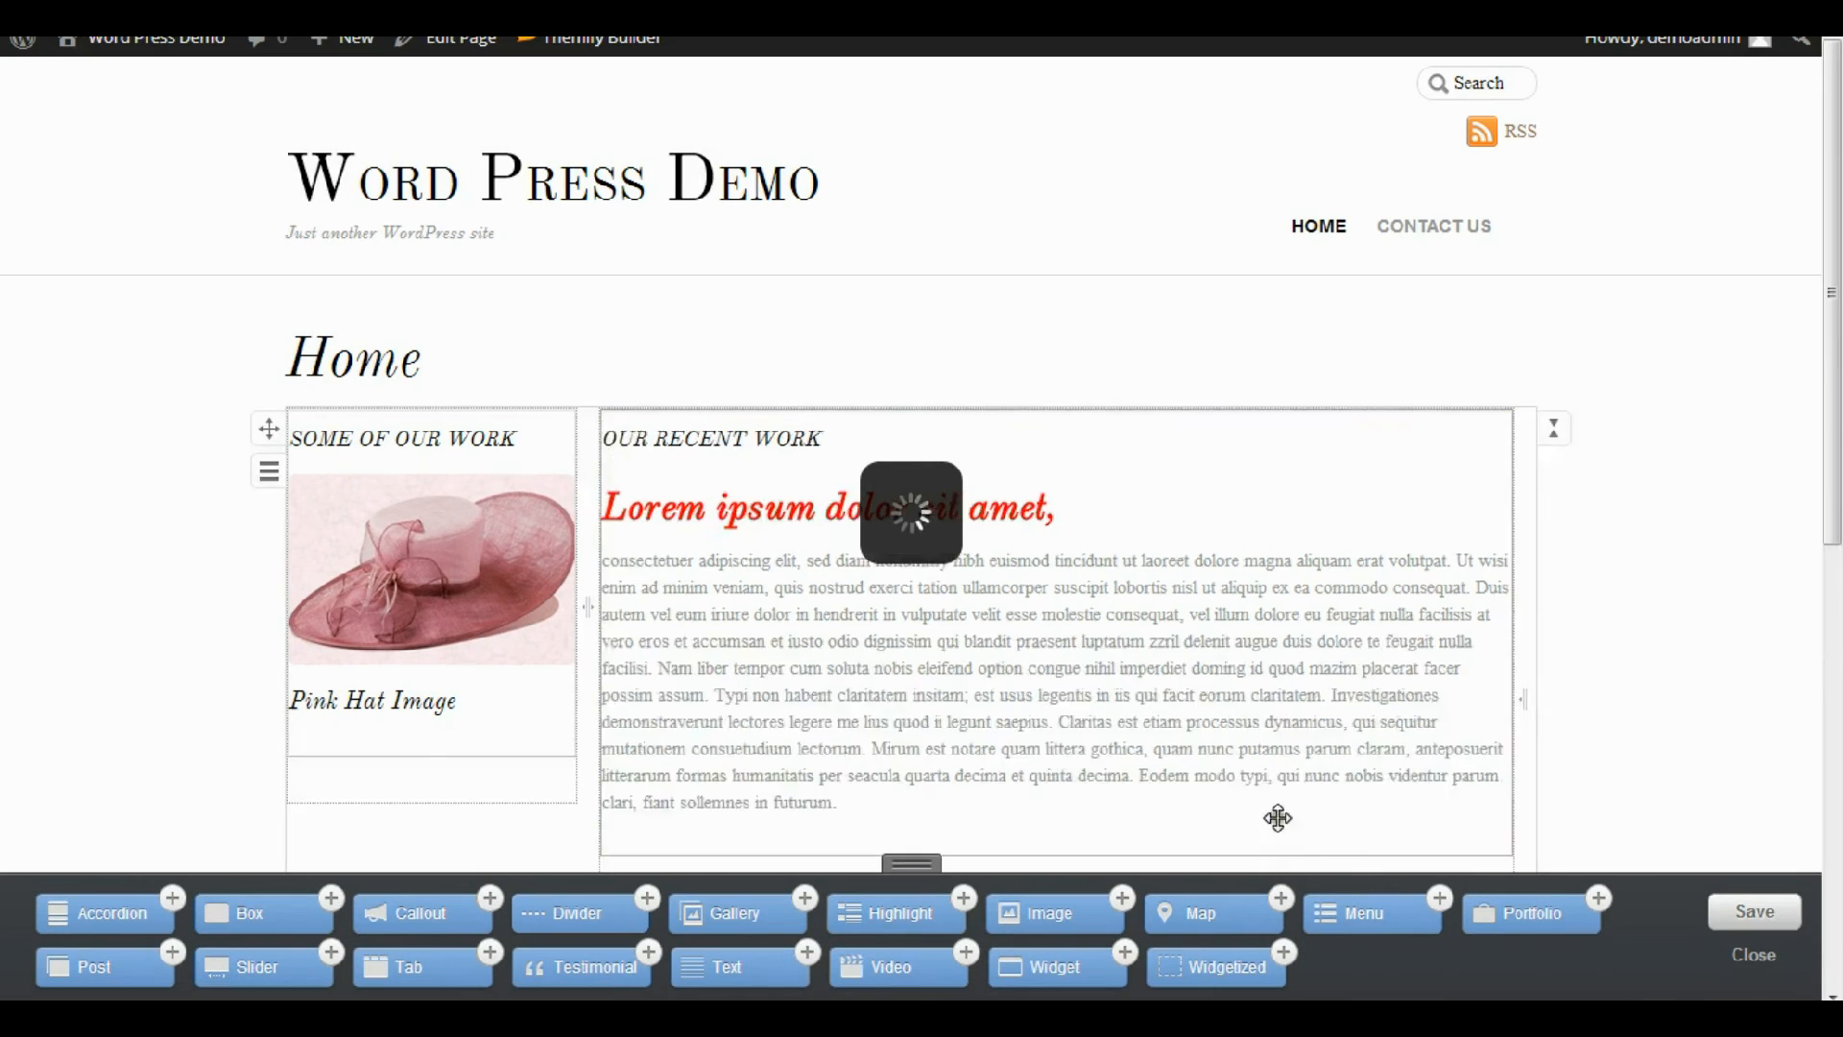
Duplicate the Pink Hat Image module and move the copy below the Text module in the wide column.
{"action": "left_click_drag", "start_coordinate": [1816, 425], "coordinate": [1833, 491]}
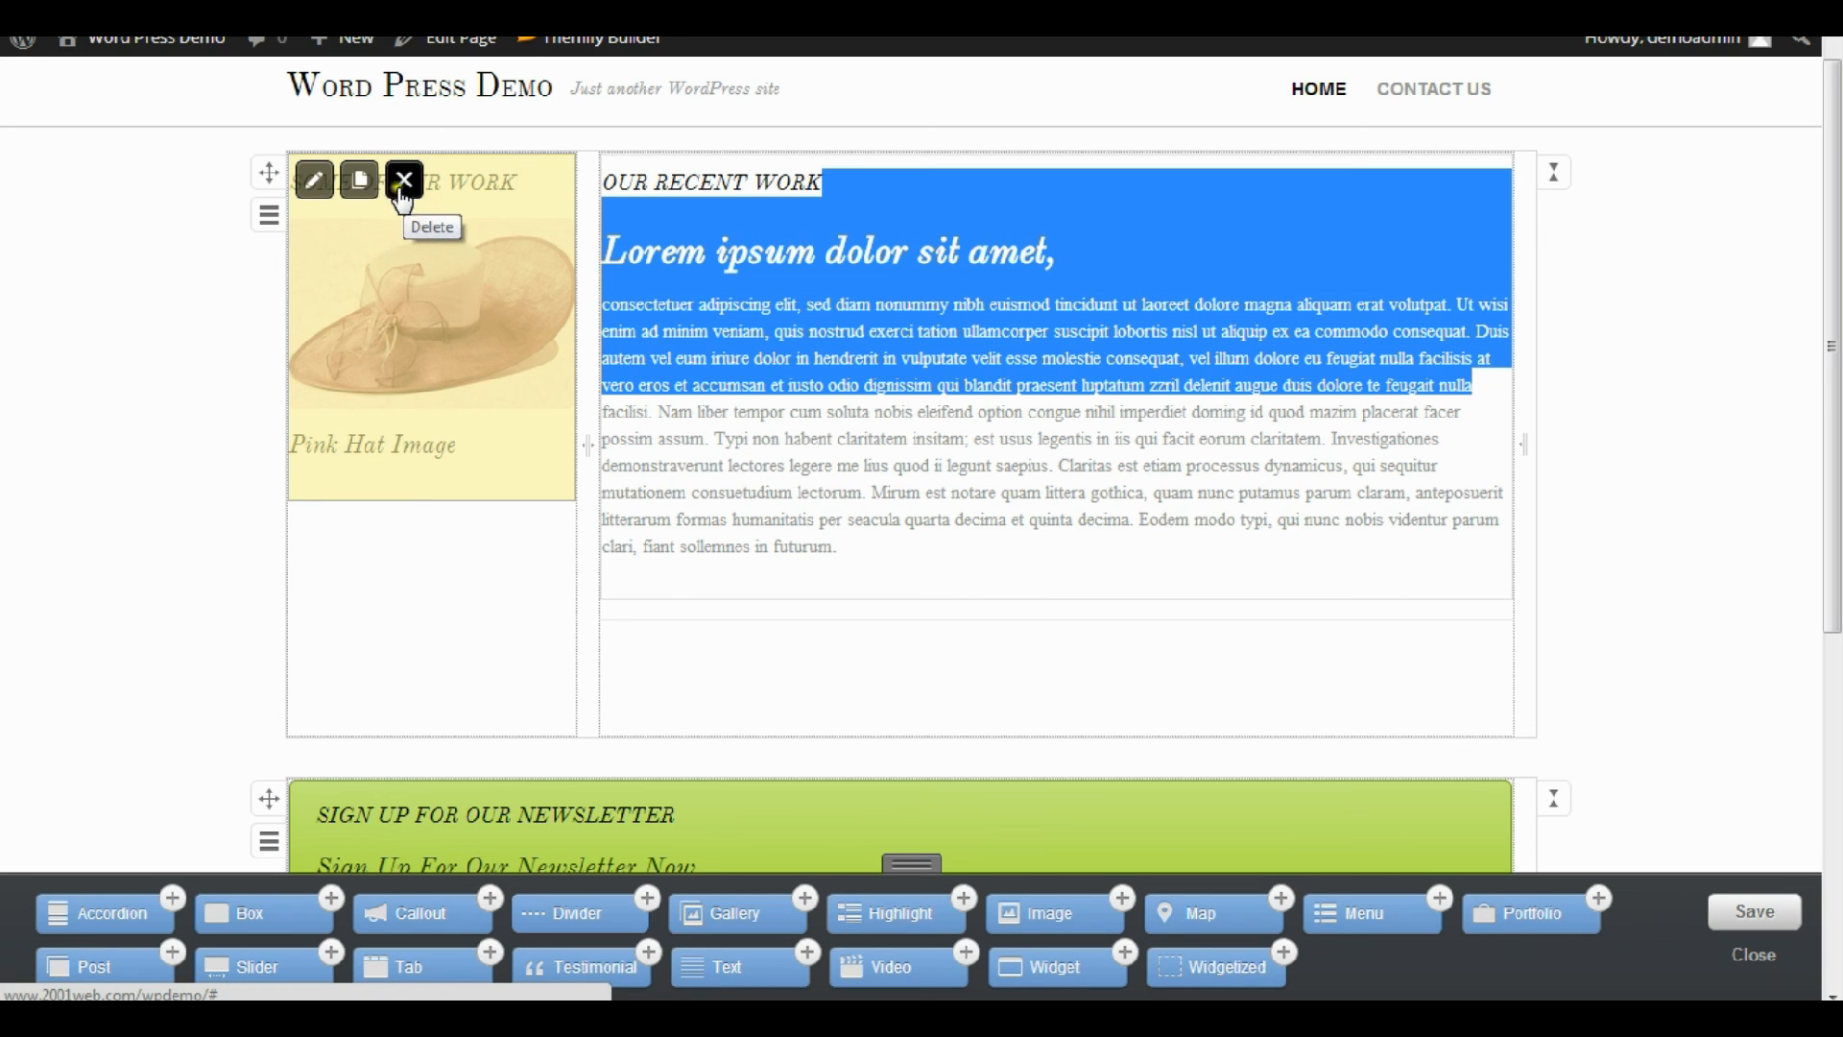
{"action": "left_click", "coordinate": [363, 192]}
{"action": "left_click_drag", "start_coordinate": [459, 603], "coordinate": [943, 646]}
{"action": "left_click_drag", "start_coordinate": [855, 710], "coordinate": [901, 707]}
{"action": "left_click_drag", "start_coordinate": [1834, 480], "coordinate": [1824, 571]}
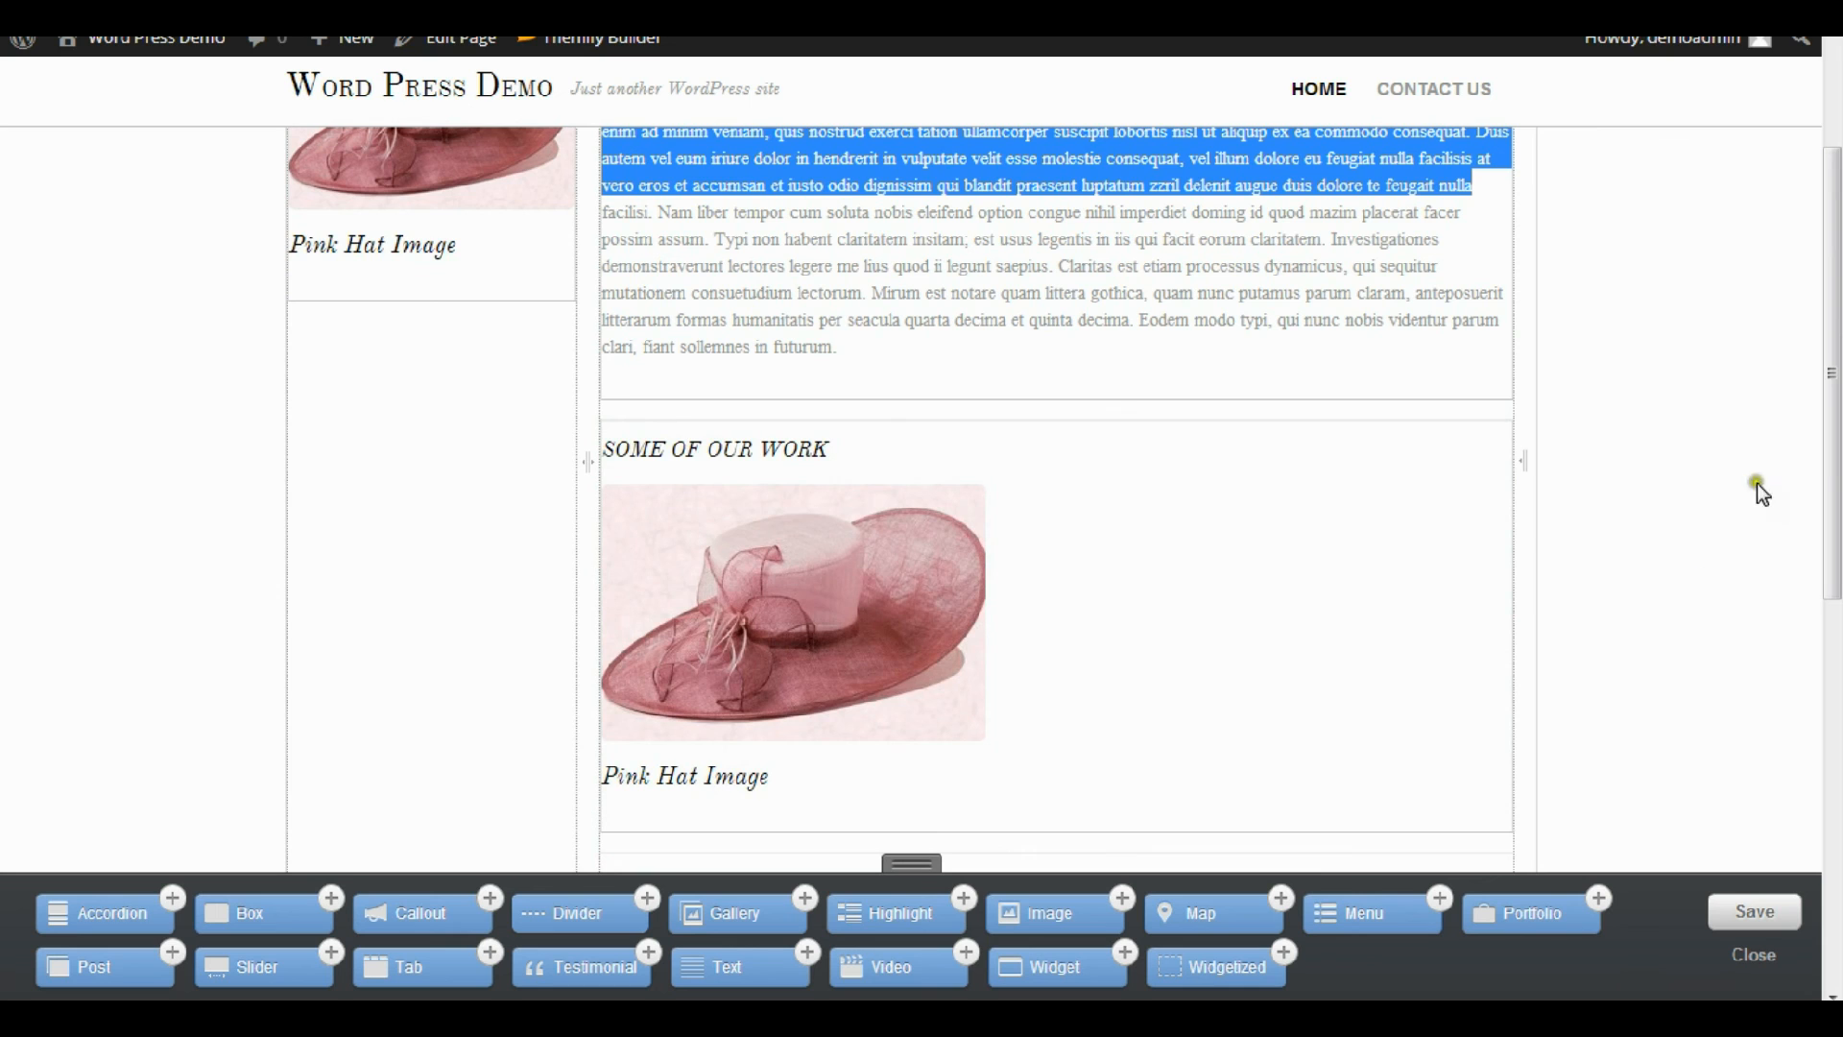
Place a Testimonial module in the empty third row, title it "What our customers Say", and dismiss its settings.
{"action": "left_click_drag", "start_coordinate": [1829, 460], "coordinate": [1831, 816]}
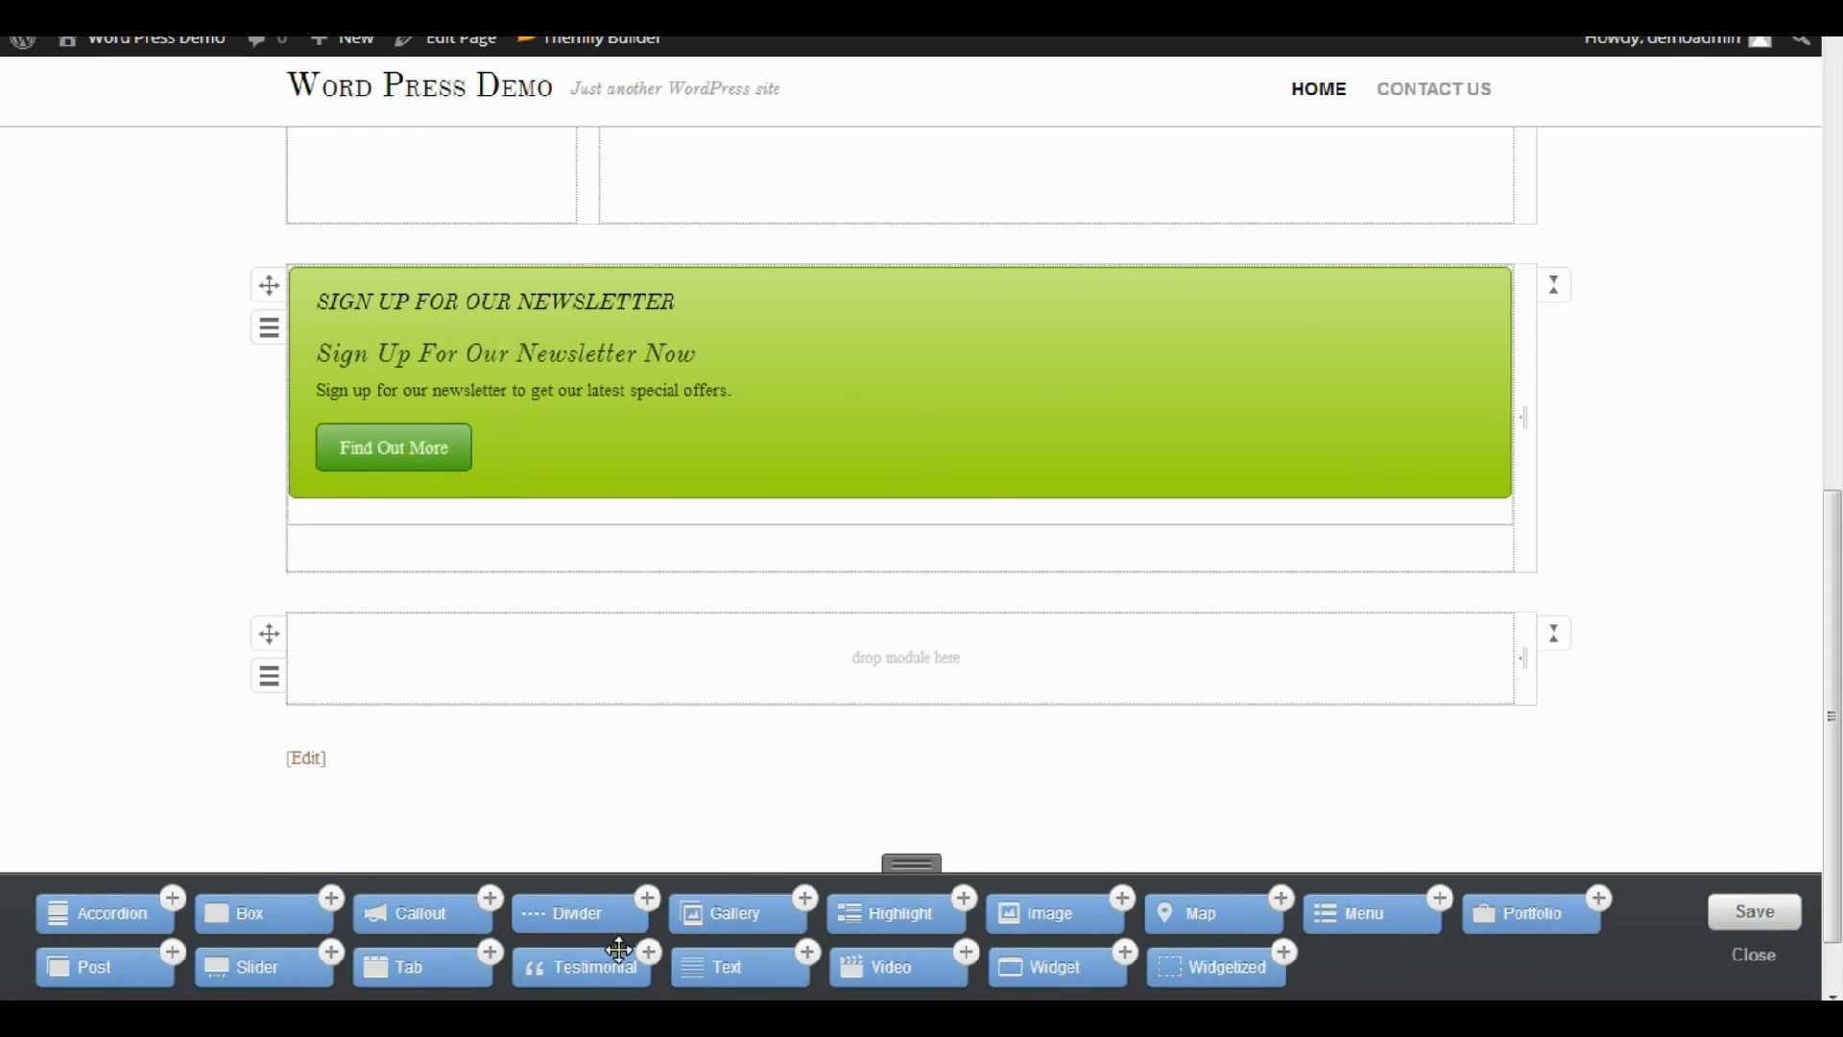
{"action": "left_click_drag", "start_coordinate": [575, 984], "coordinate": [700, 638]}
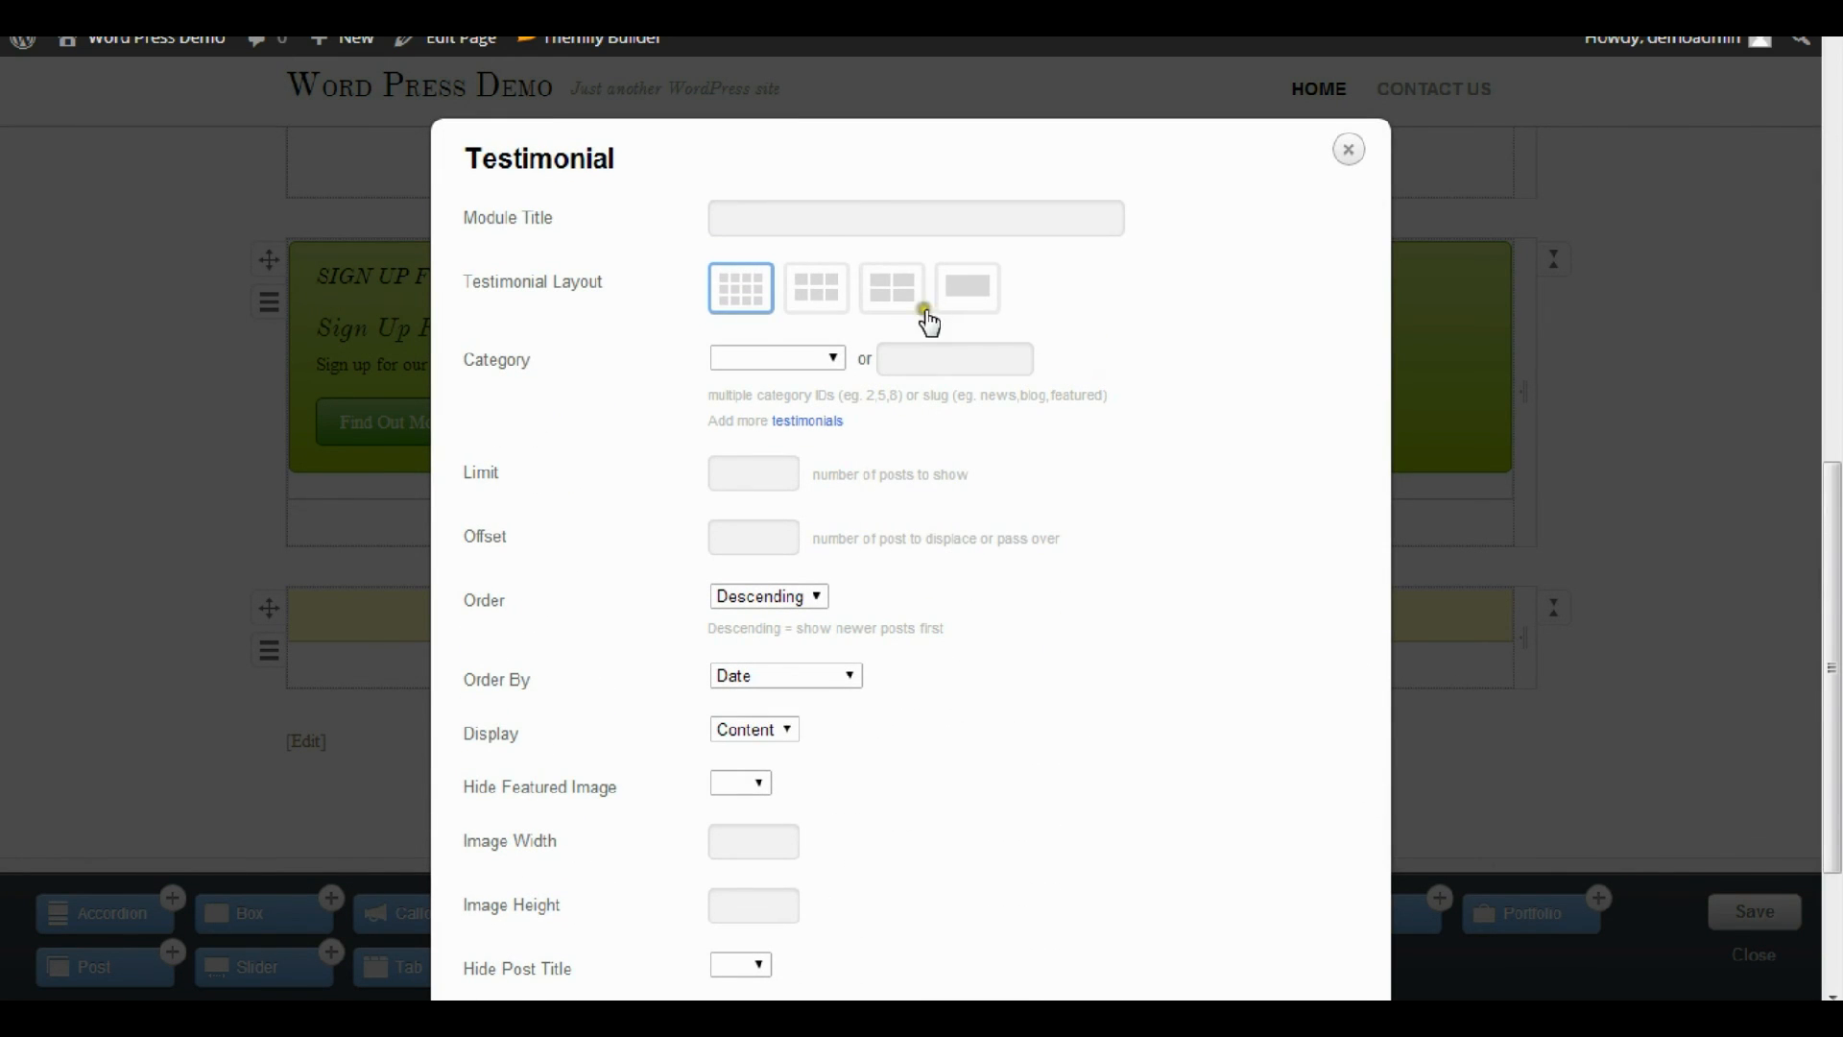
{"action": "left_click", "coordinate": [825, 219]}
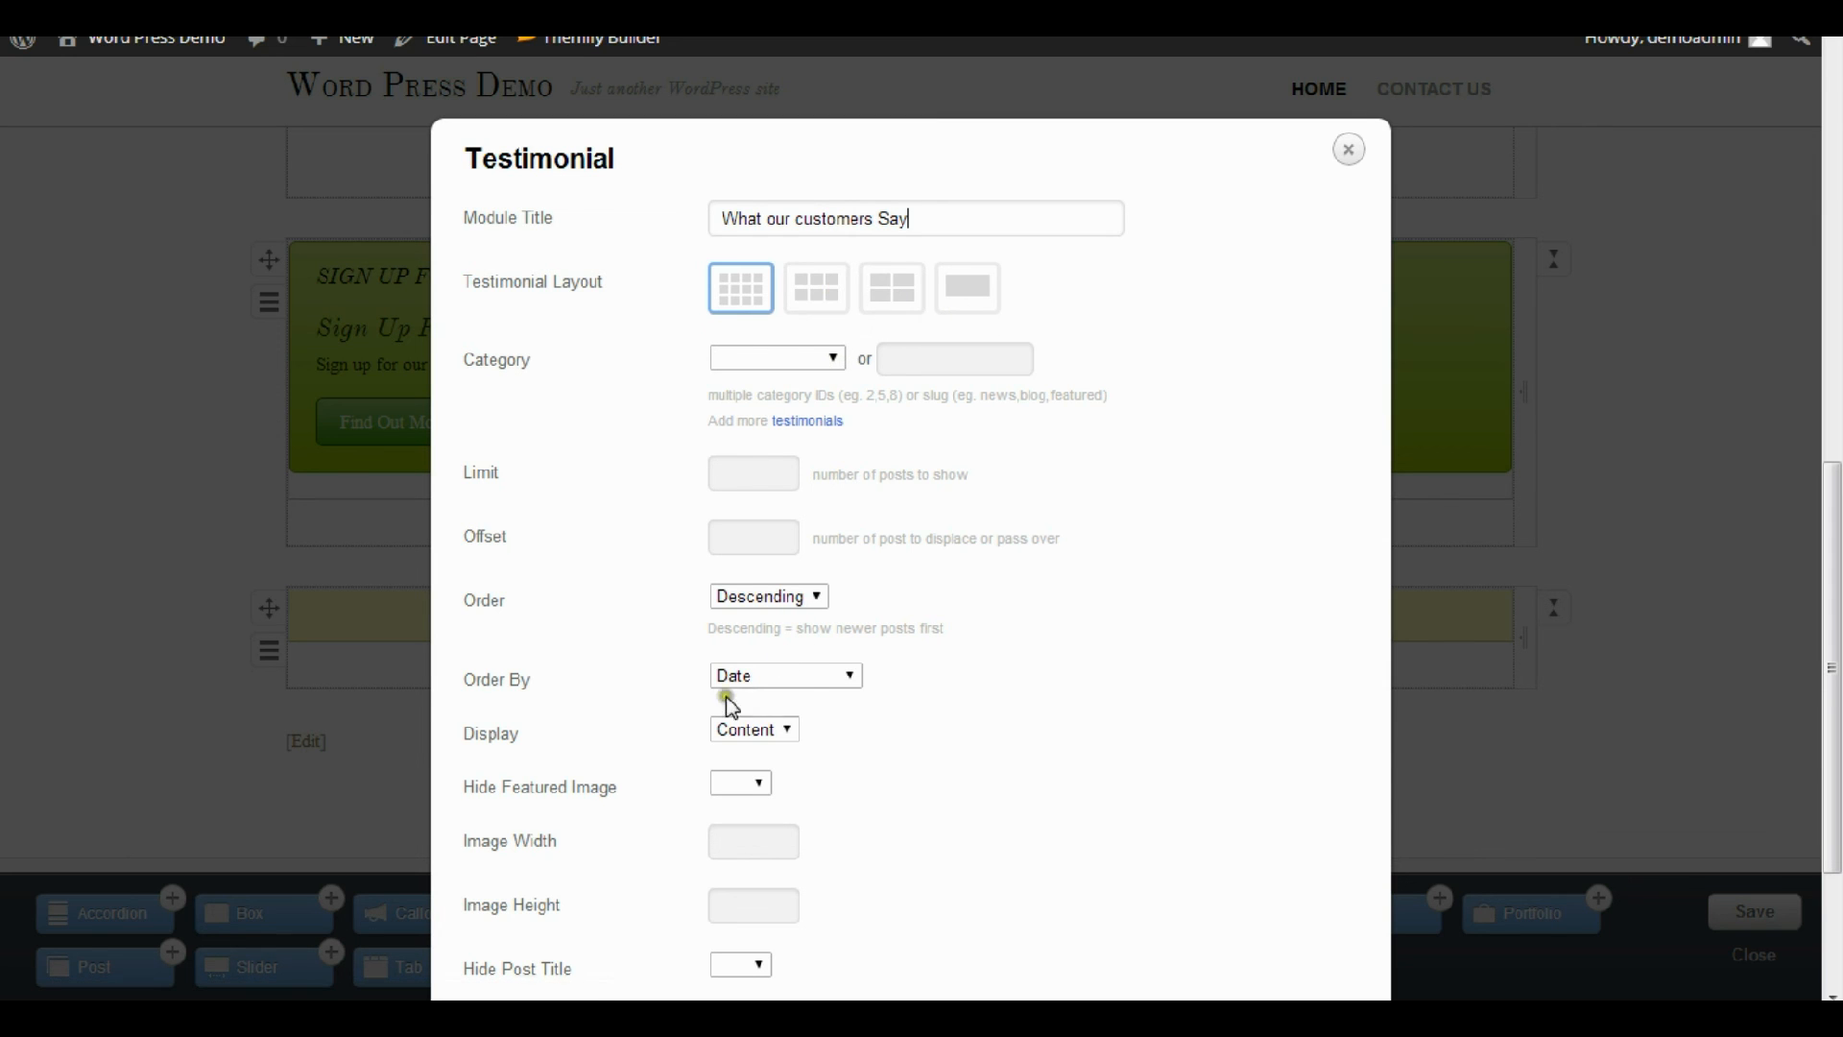
{"action": "left_click", "coordinate": [1344, 151]}
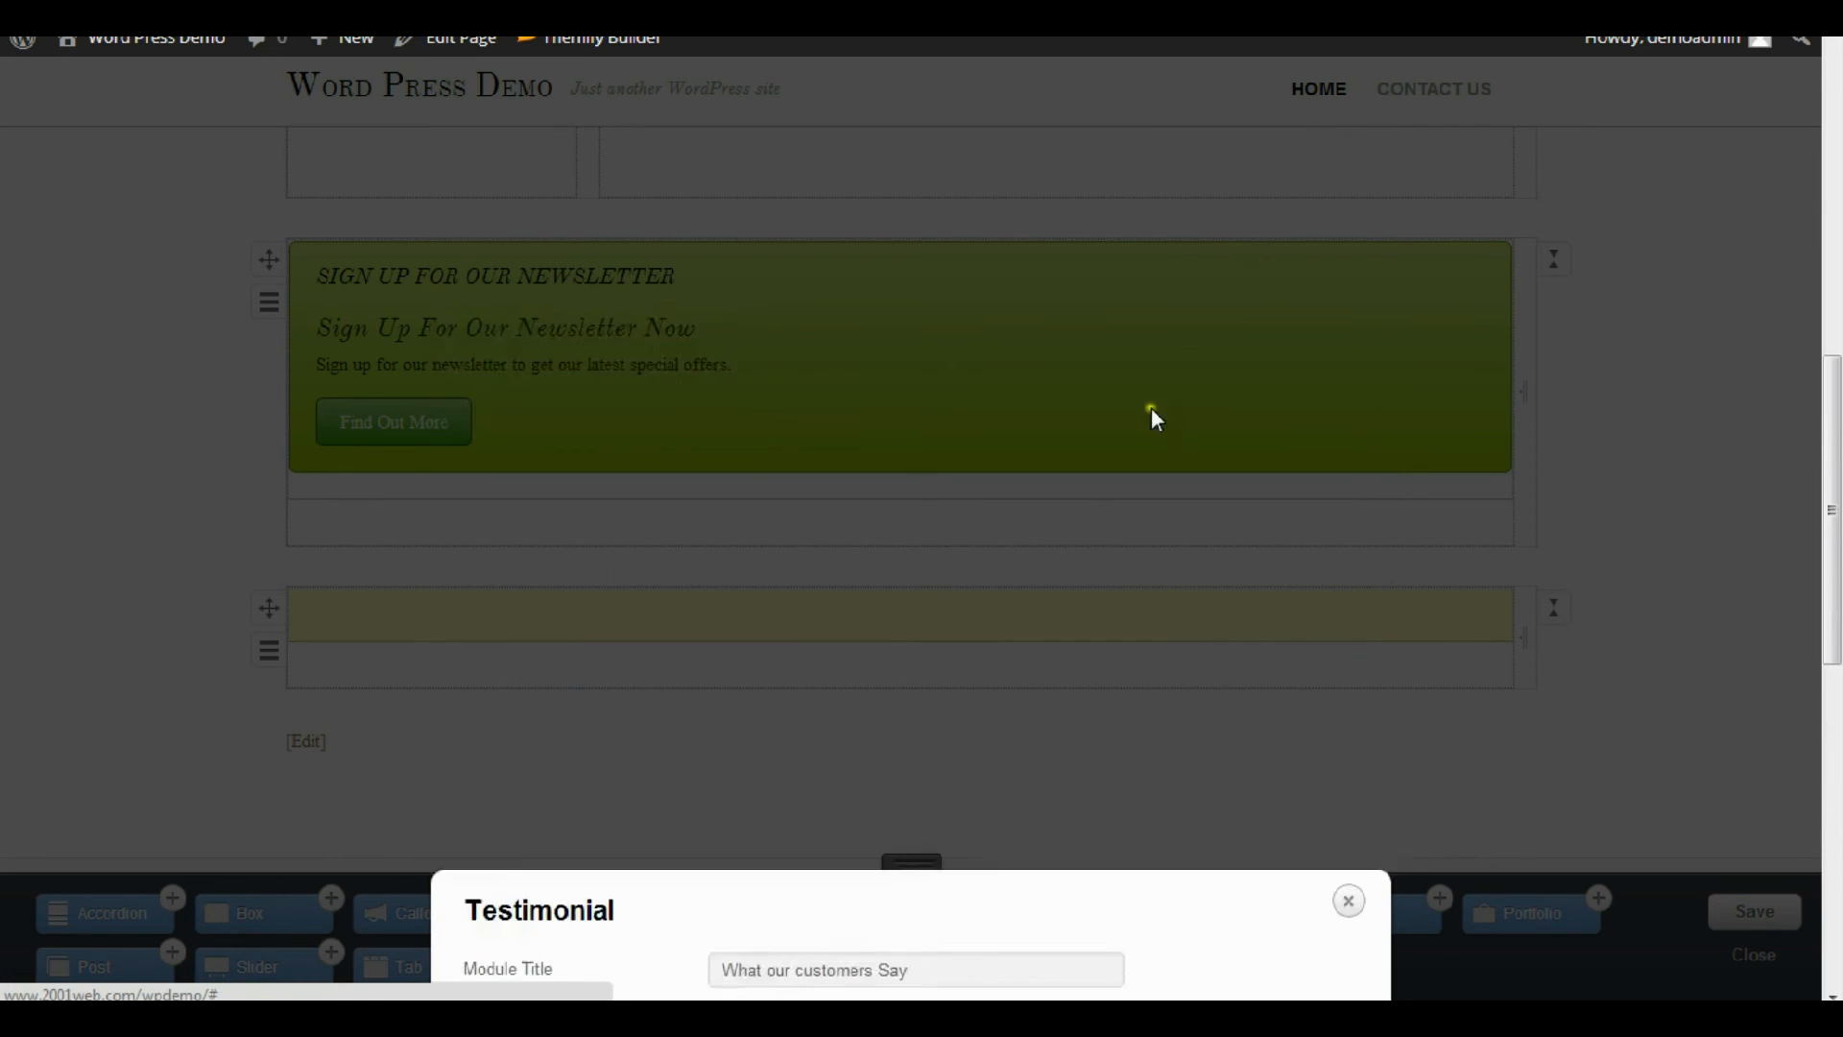
Move the Text module into the narrow column and return it to the wide column below the copied image.
{"action": "left_click_drag", "start_coordinate": [1824, 547], "coordinate": [1785, 132]}
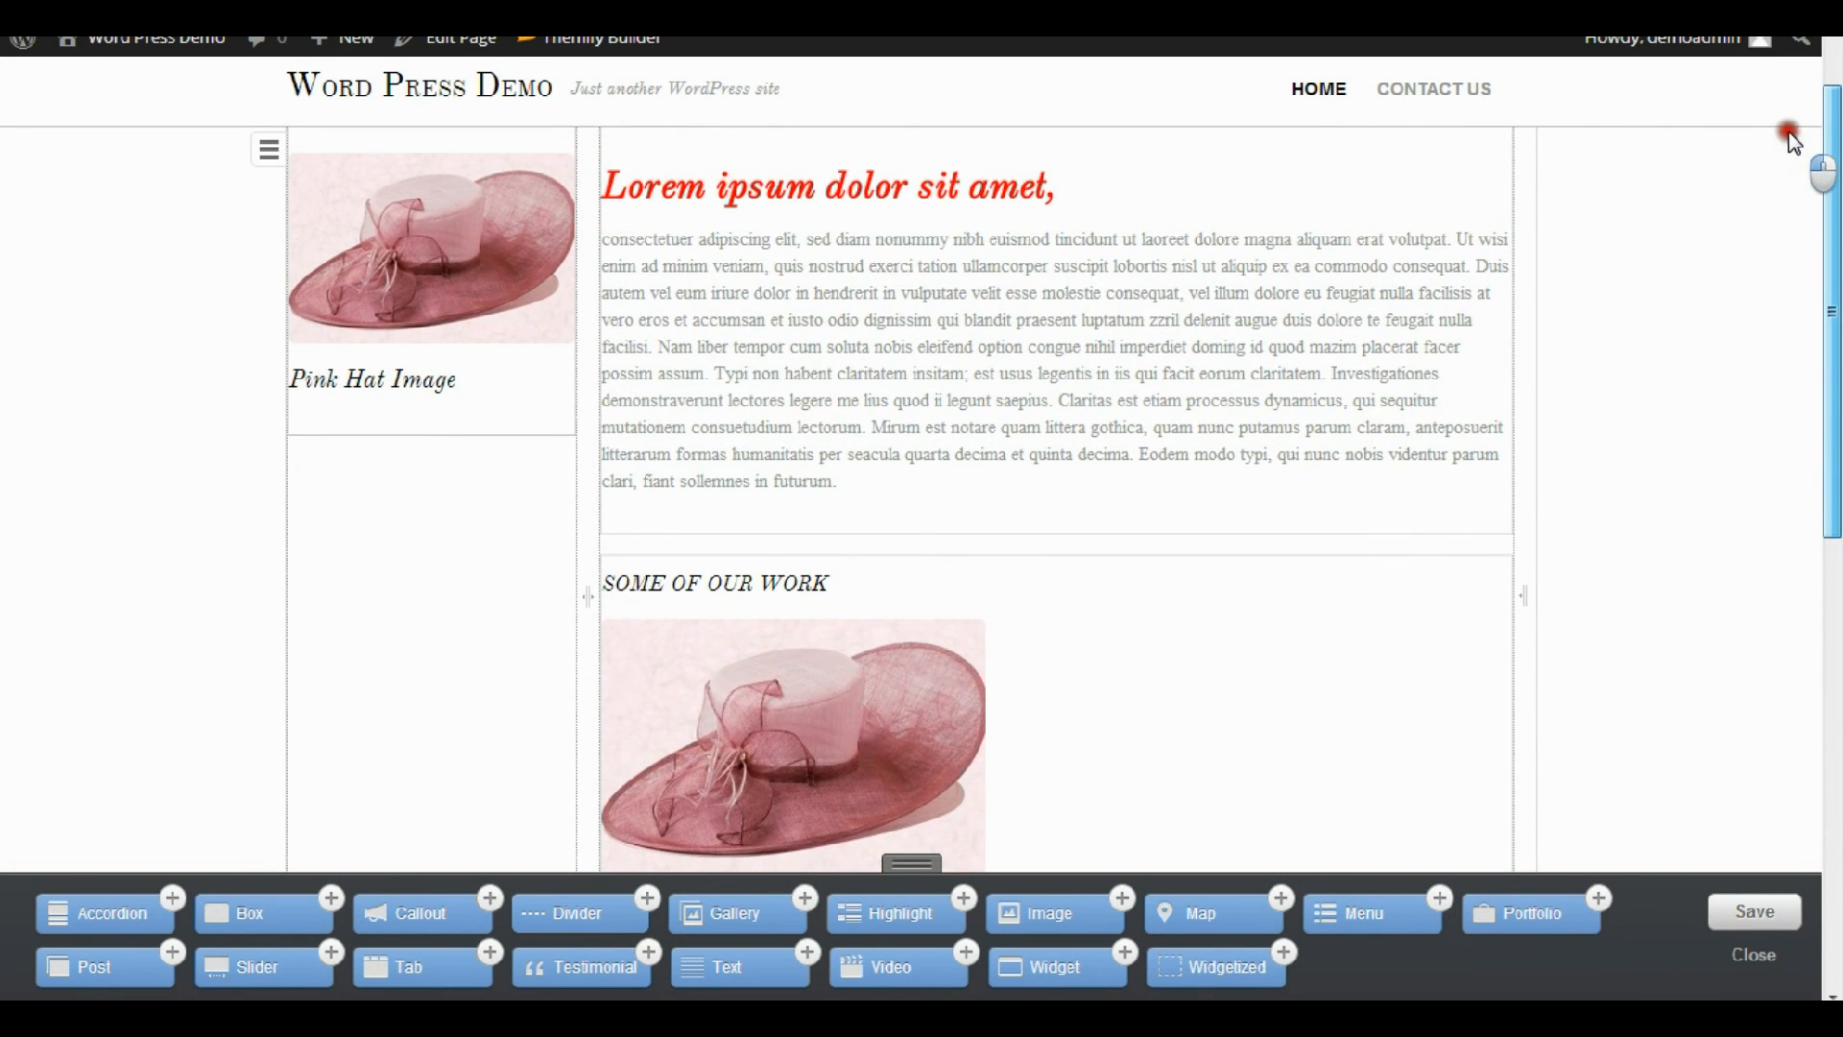
{"action": "left_click_drag", "start_coordinate": [1185, 259], "coordinate": [499, 608]}
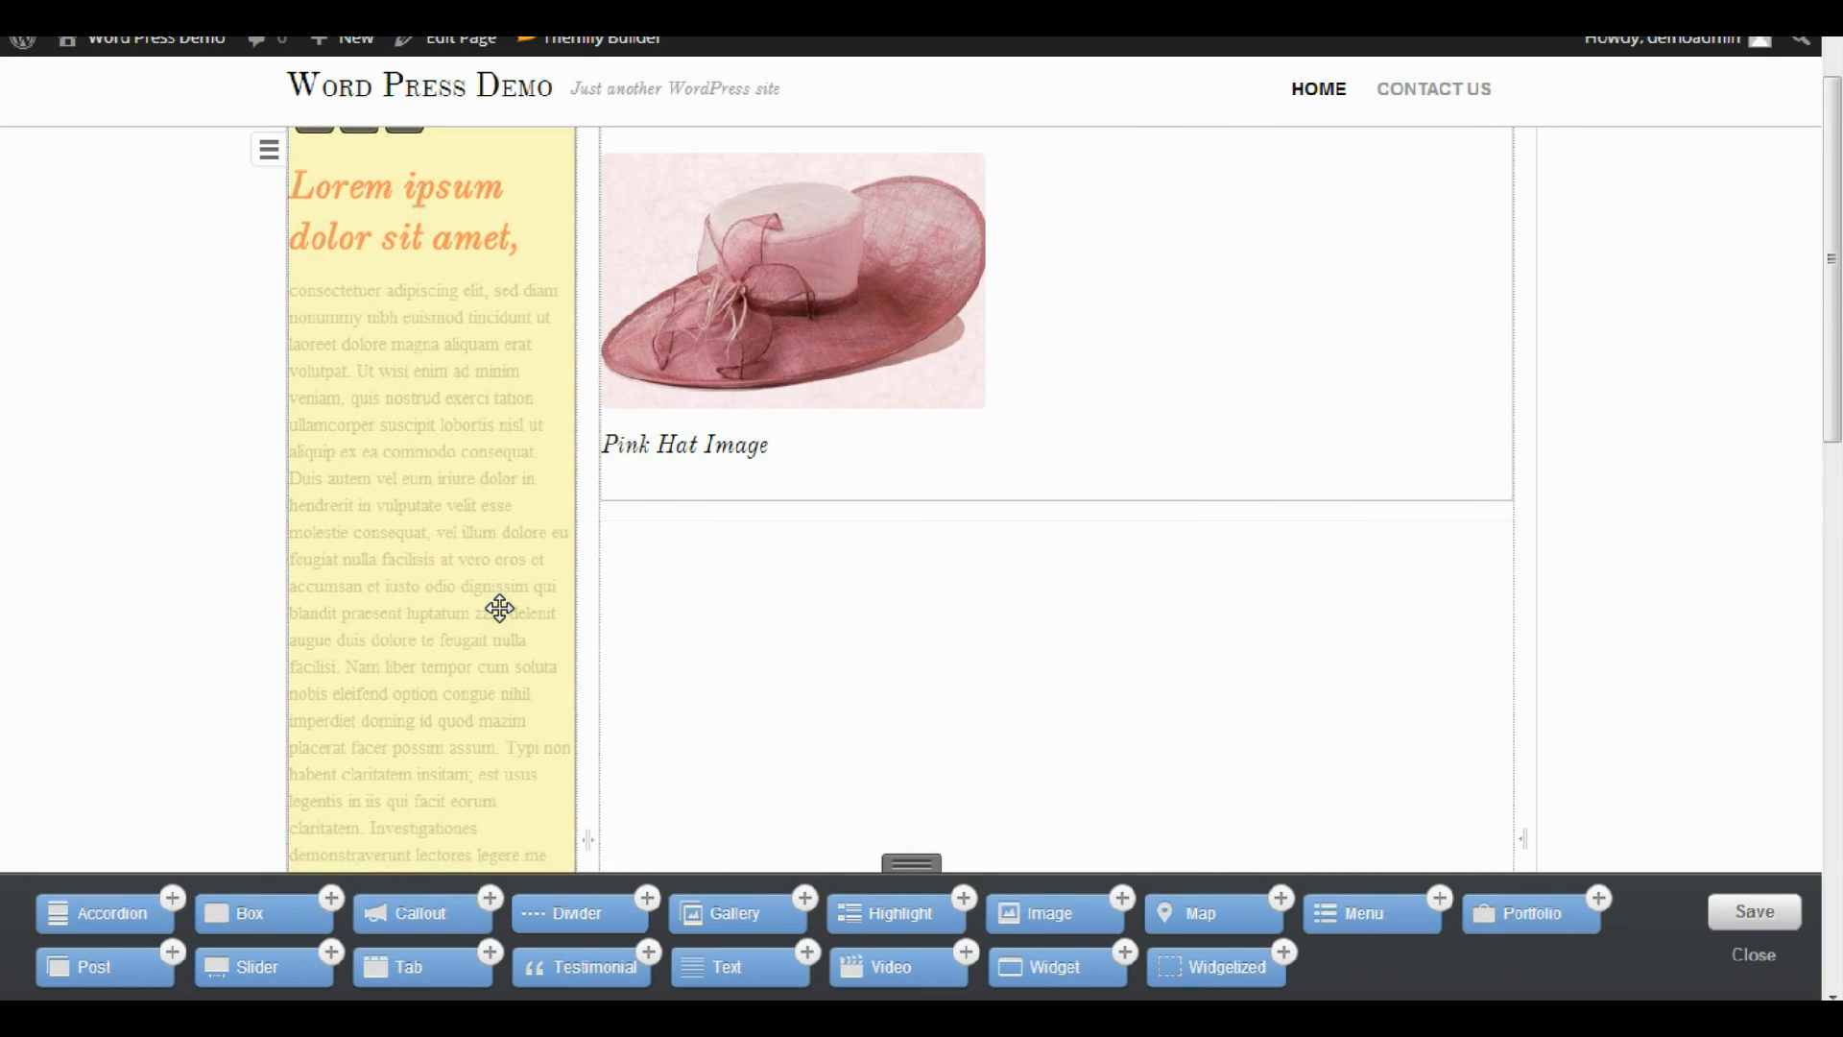
{"action": "left_click_drag", "start_coordinate": [1831, 288], "coordinate": [1832, 487]}
{"action": "left_click_drag", "start_coordinate": [461, 480], "coordinate": [1103, 473]}
{"action": "left_click_drag", "start_coordinate": [1831, 470], "coordinate": [1834, 305]}
Delete the copied Pink Hat Image module from the wide column and confirm the deletion.
{"action": "mouse_move", "coordinate": [921, 423]}
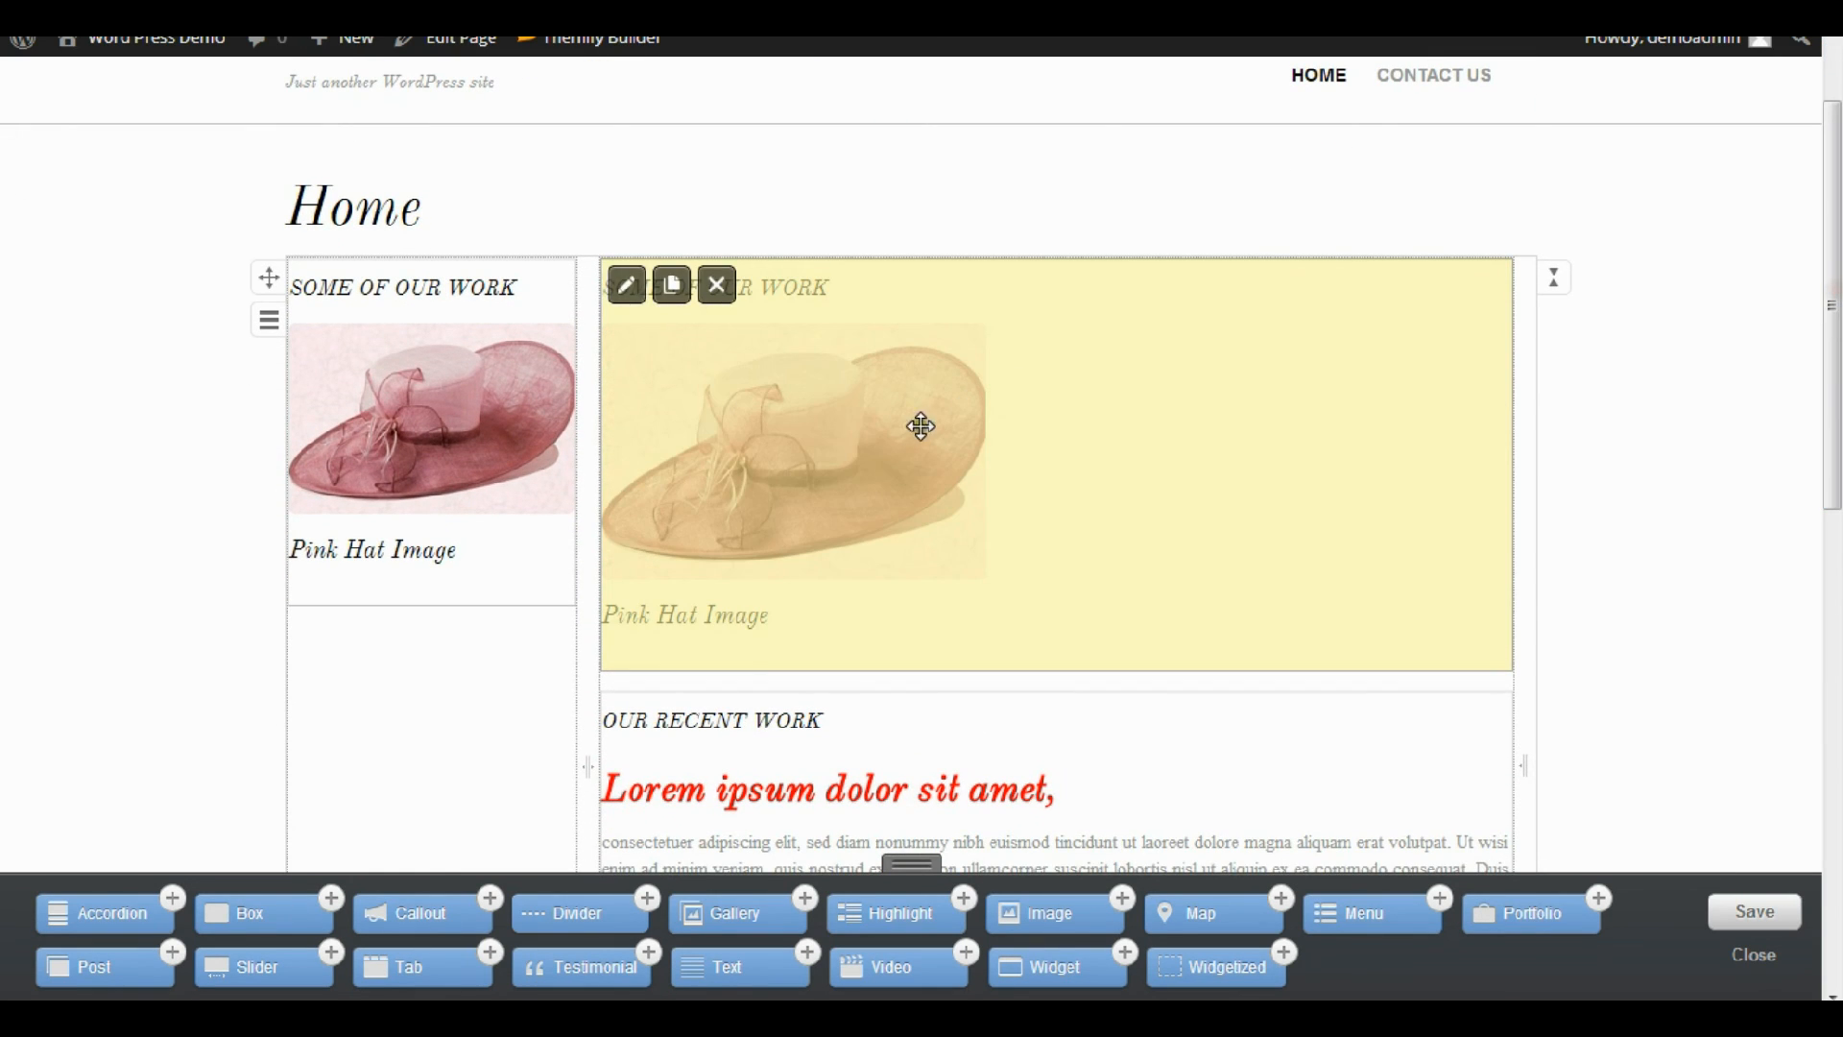
{"action": "left_click", "coordinate": [716, 285]}
{"action": "left_click", "coordinate": [964, 119]}
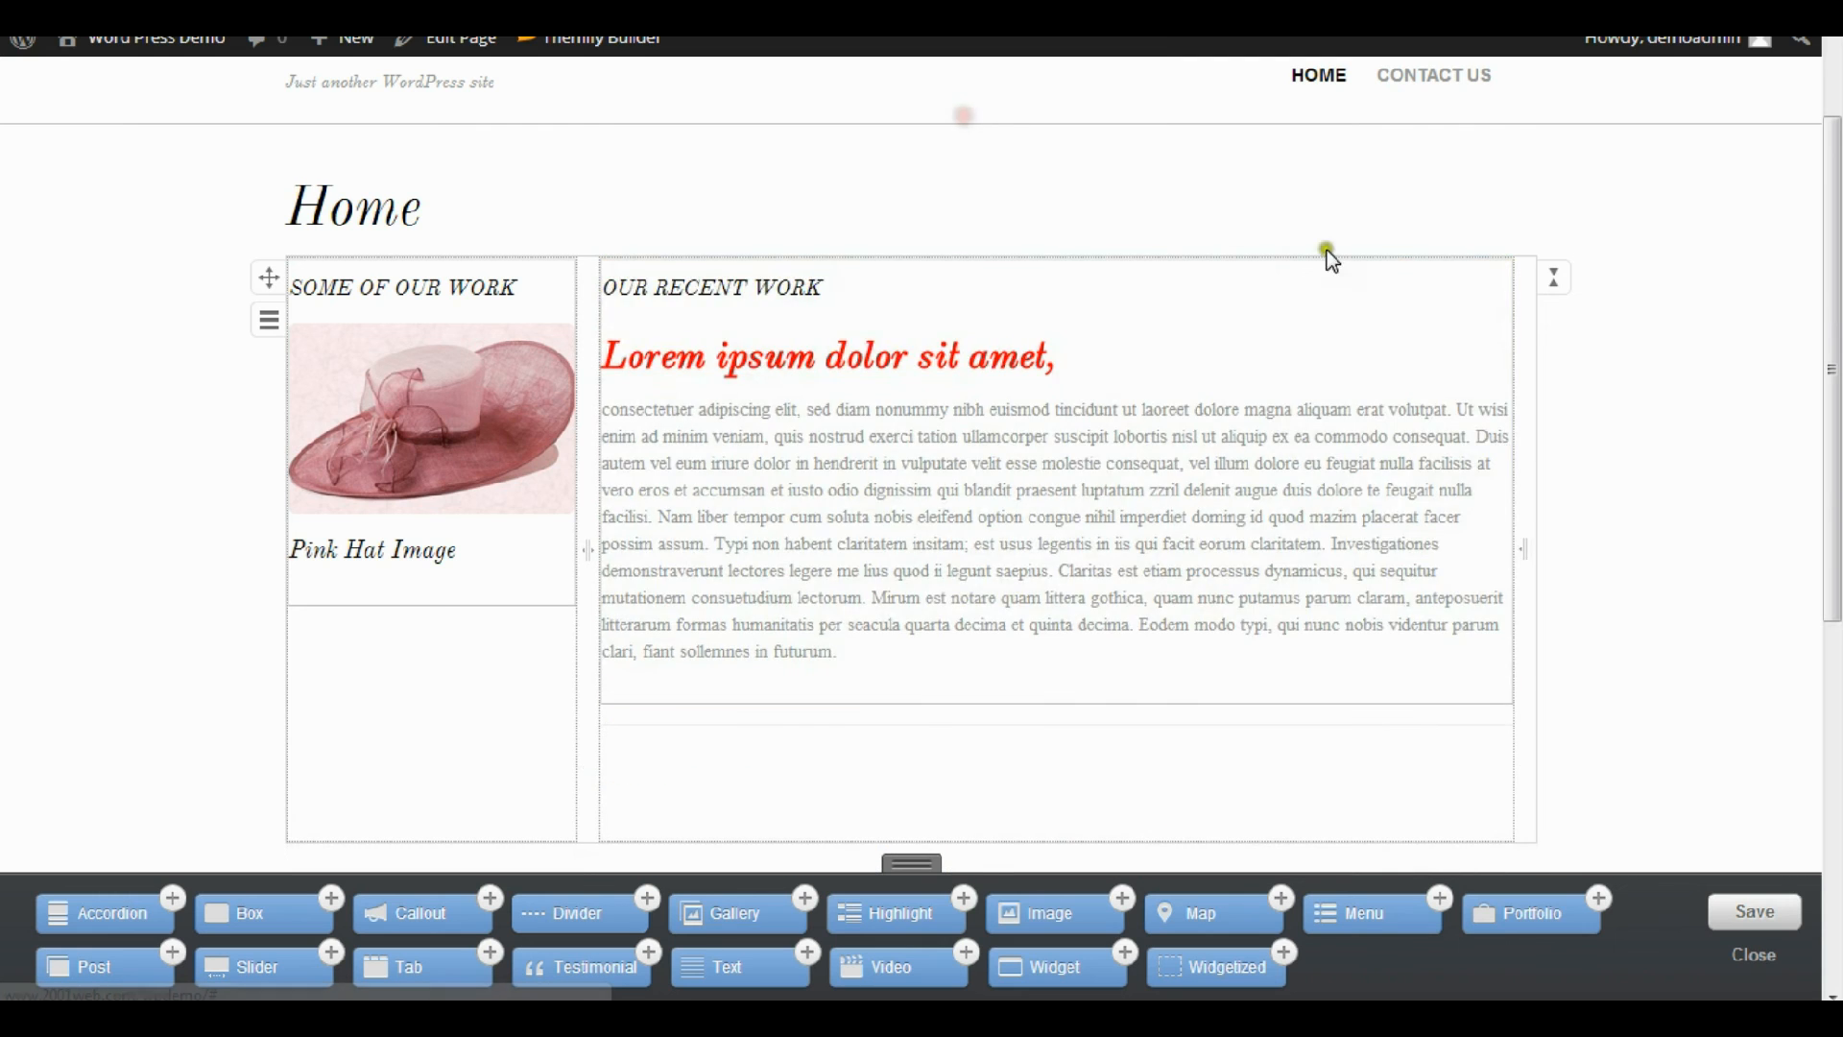
Save the builder layout, close the frontend builder, and review the refreshed Home page from bottom to top.
{"action": "left_click_drag", "start_coordinate": [1830, 371], "coordinate": [1829, 529]}
{"action": "left_click", "coordinate": [1754, 914]}
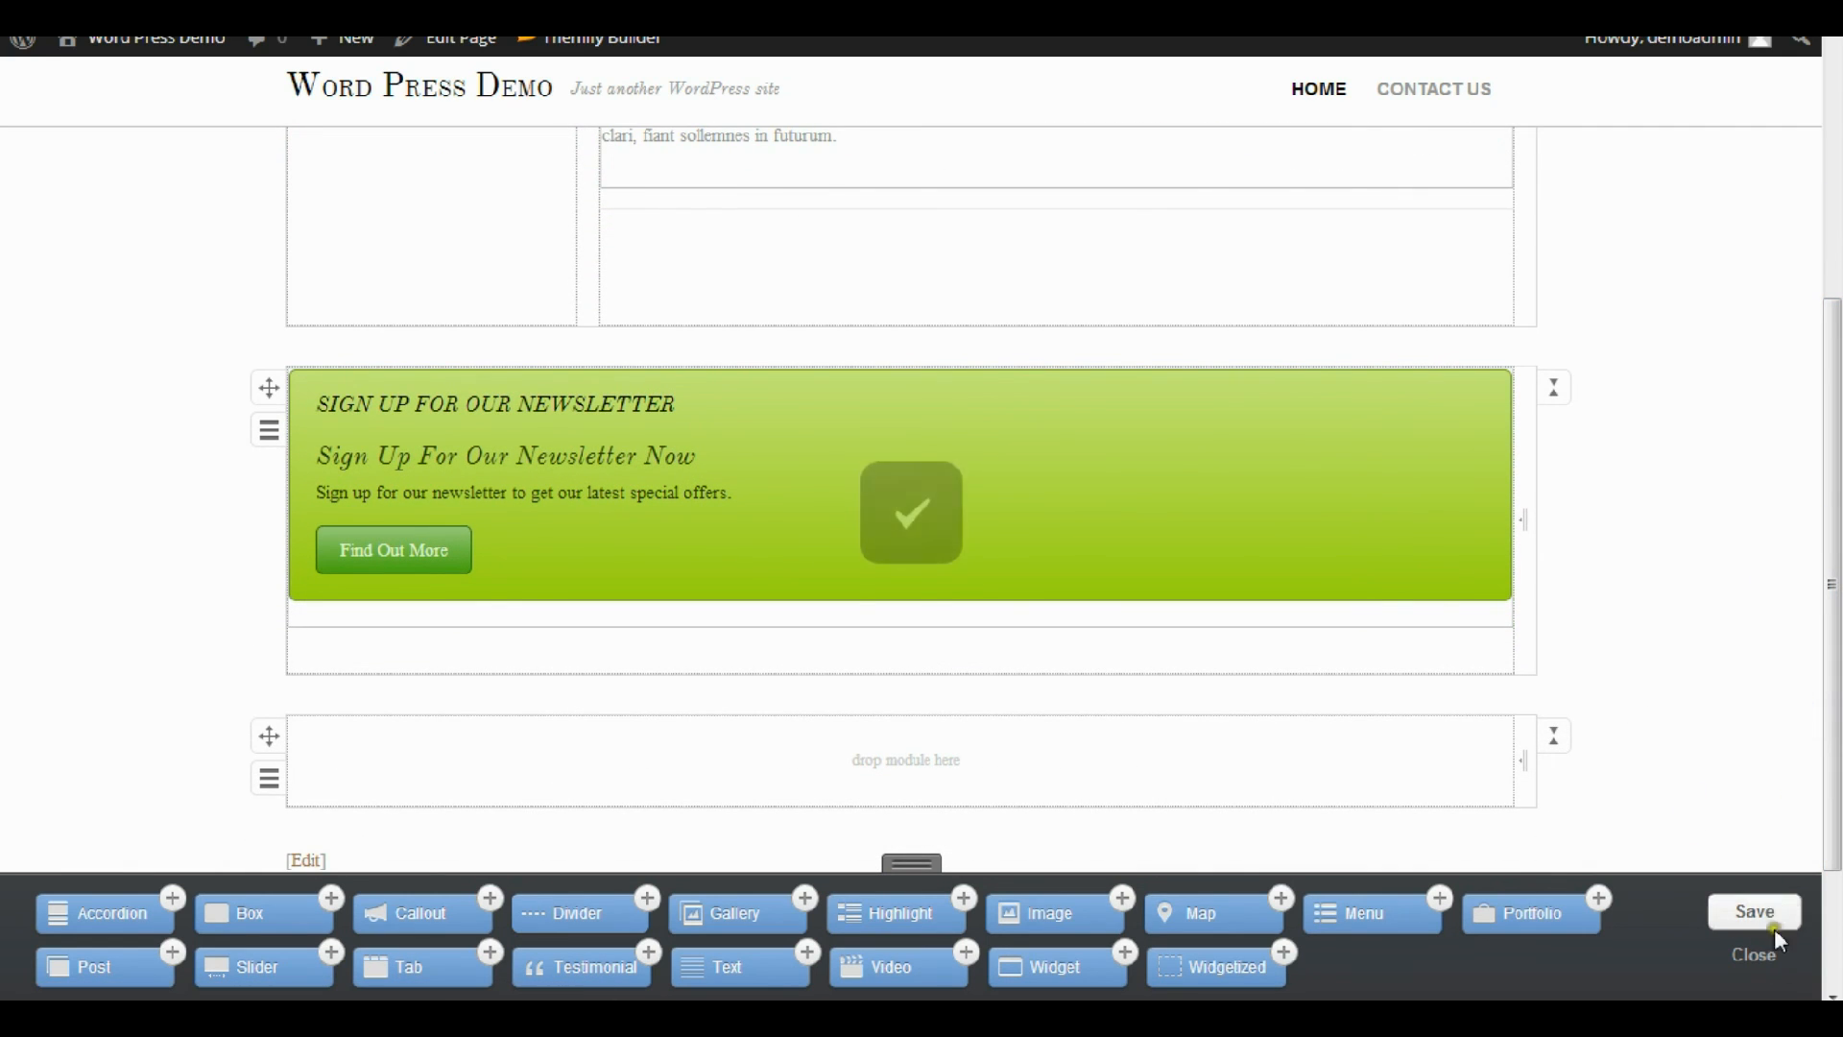
{"action": "left_click", "coordinate": [1761, 954]}
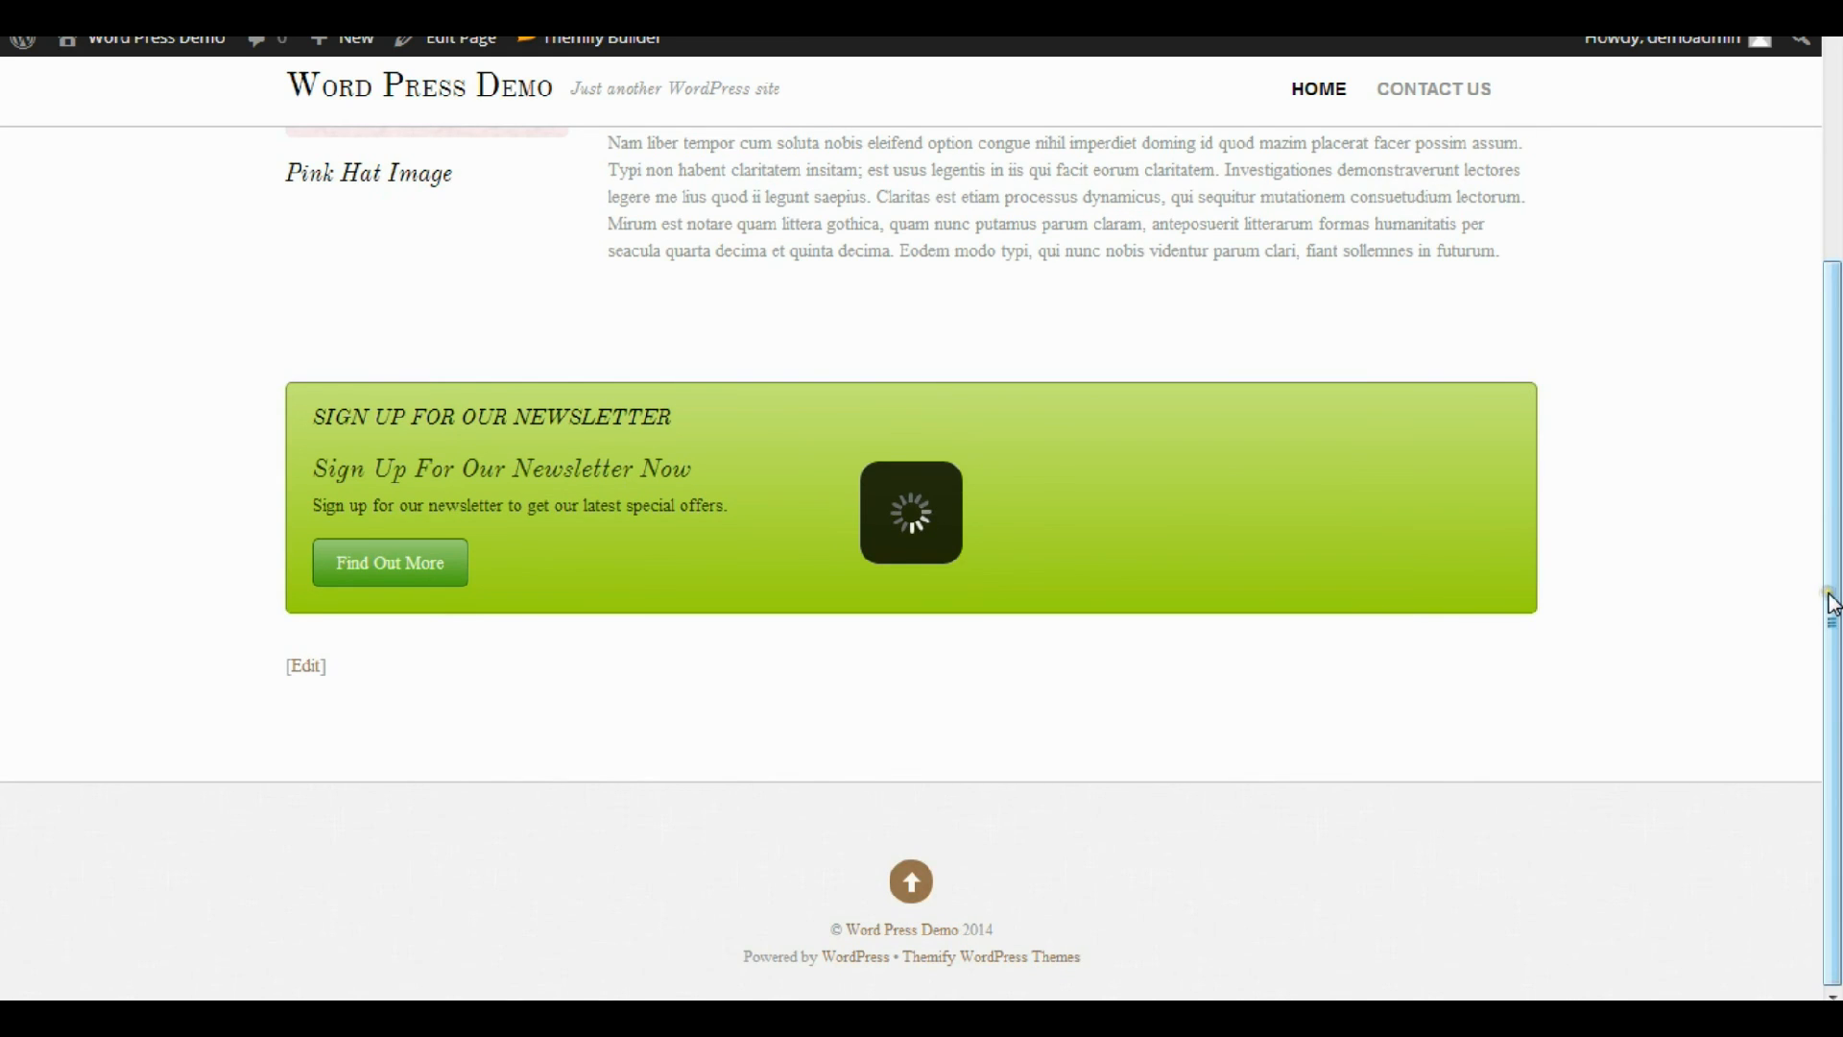
{"action": "left_click_drag", "start_coordinate": [1827, 612], "coordinate": [1818, 288]}
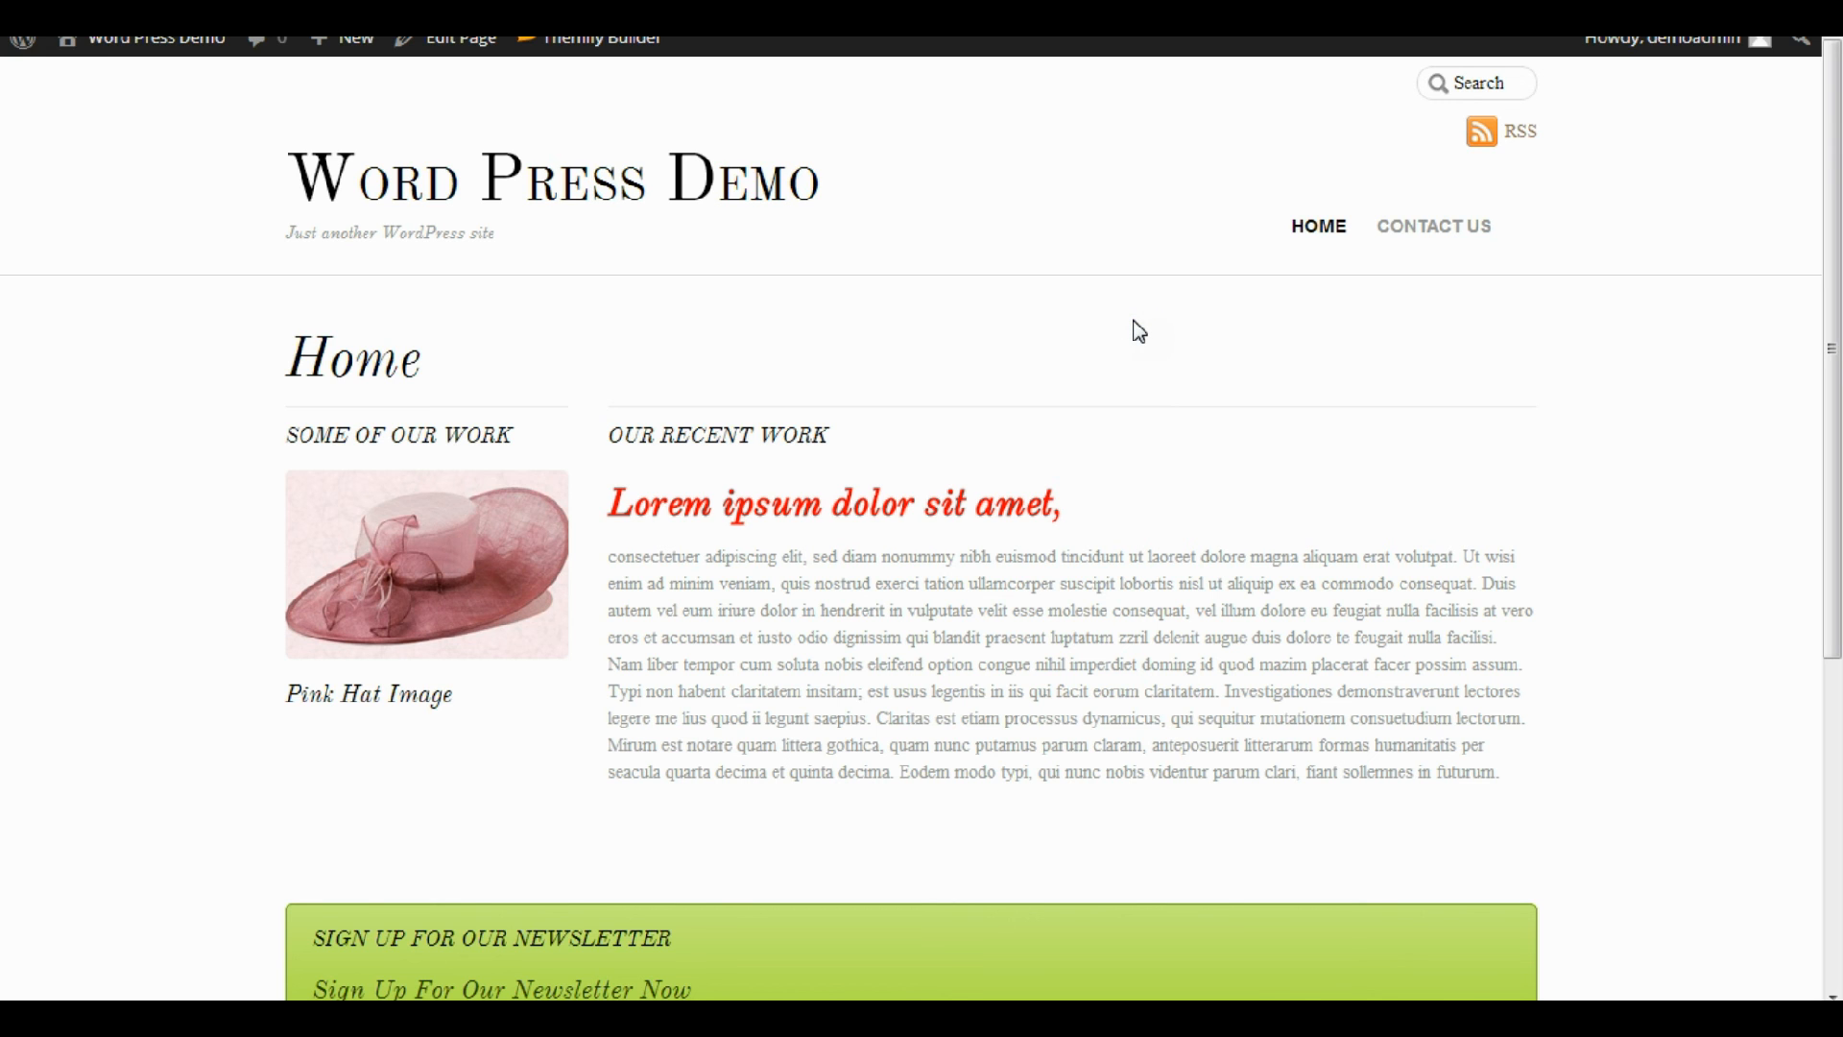
{"action": "left_click_drag", "start_coordinate": [1831, 313], "coordinate": [1801, 193]}
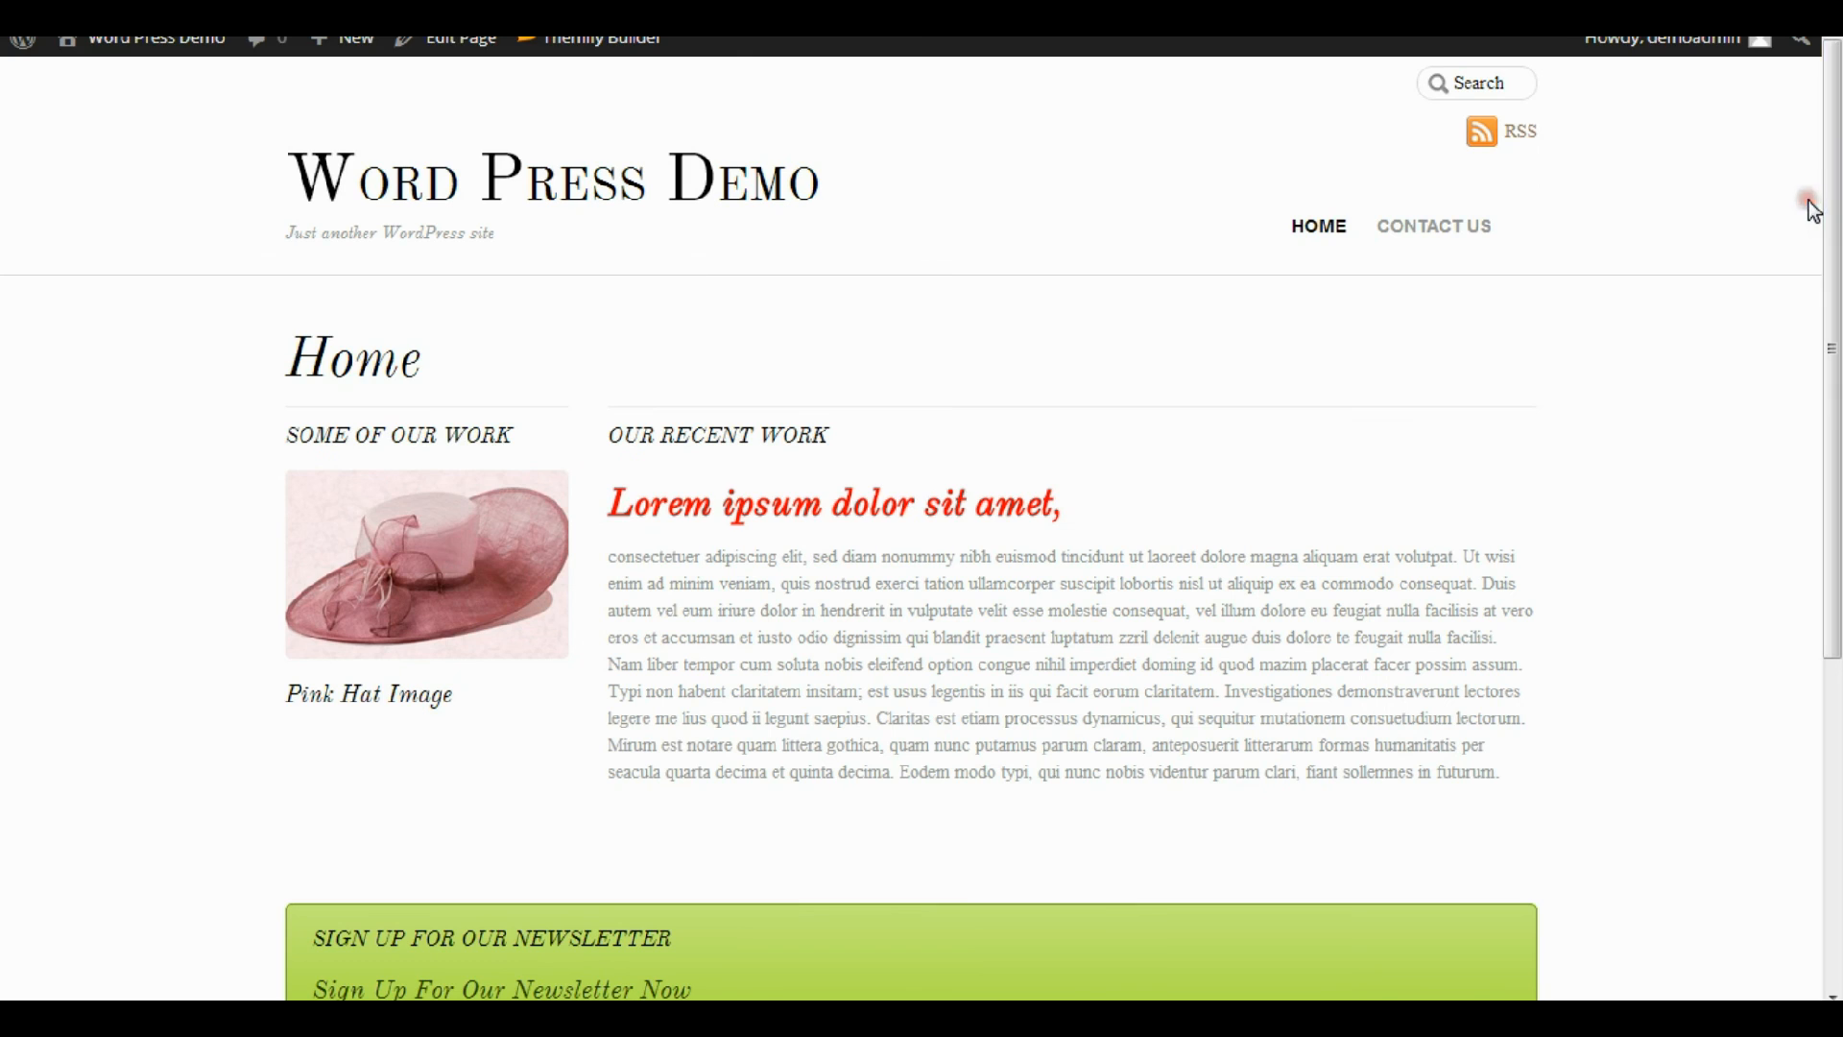